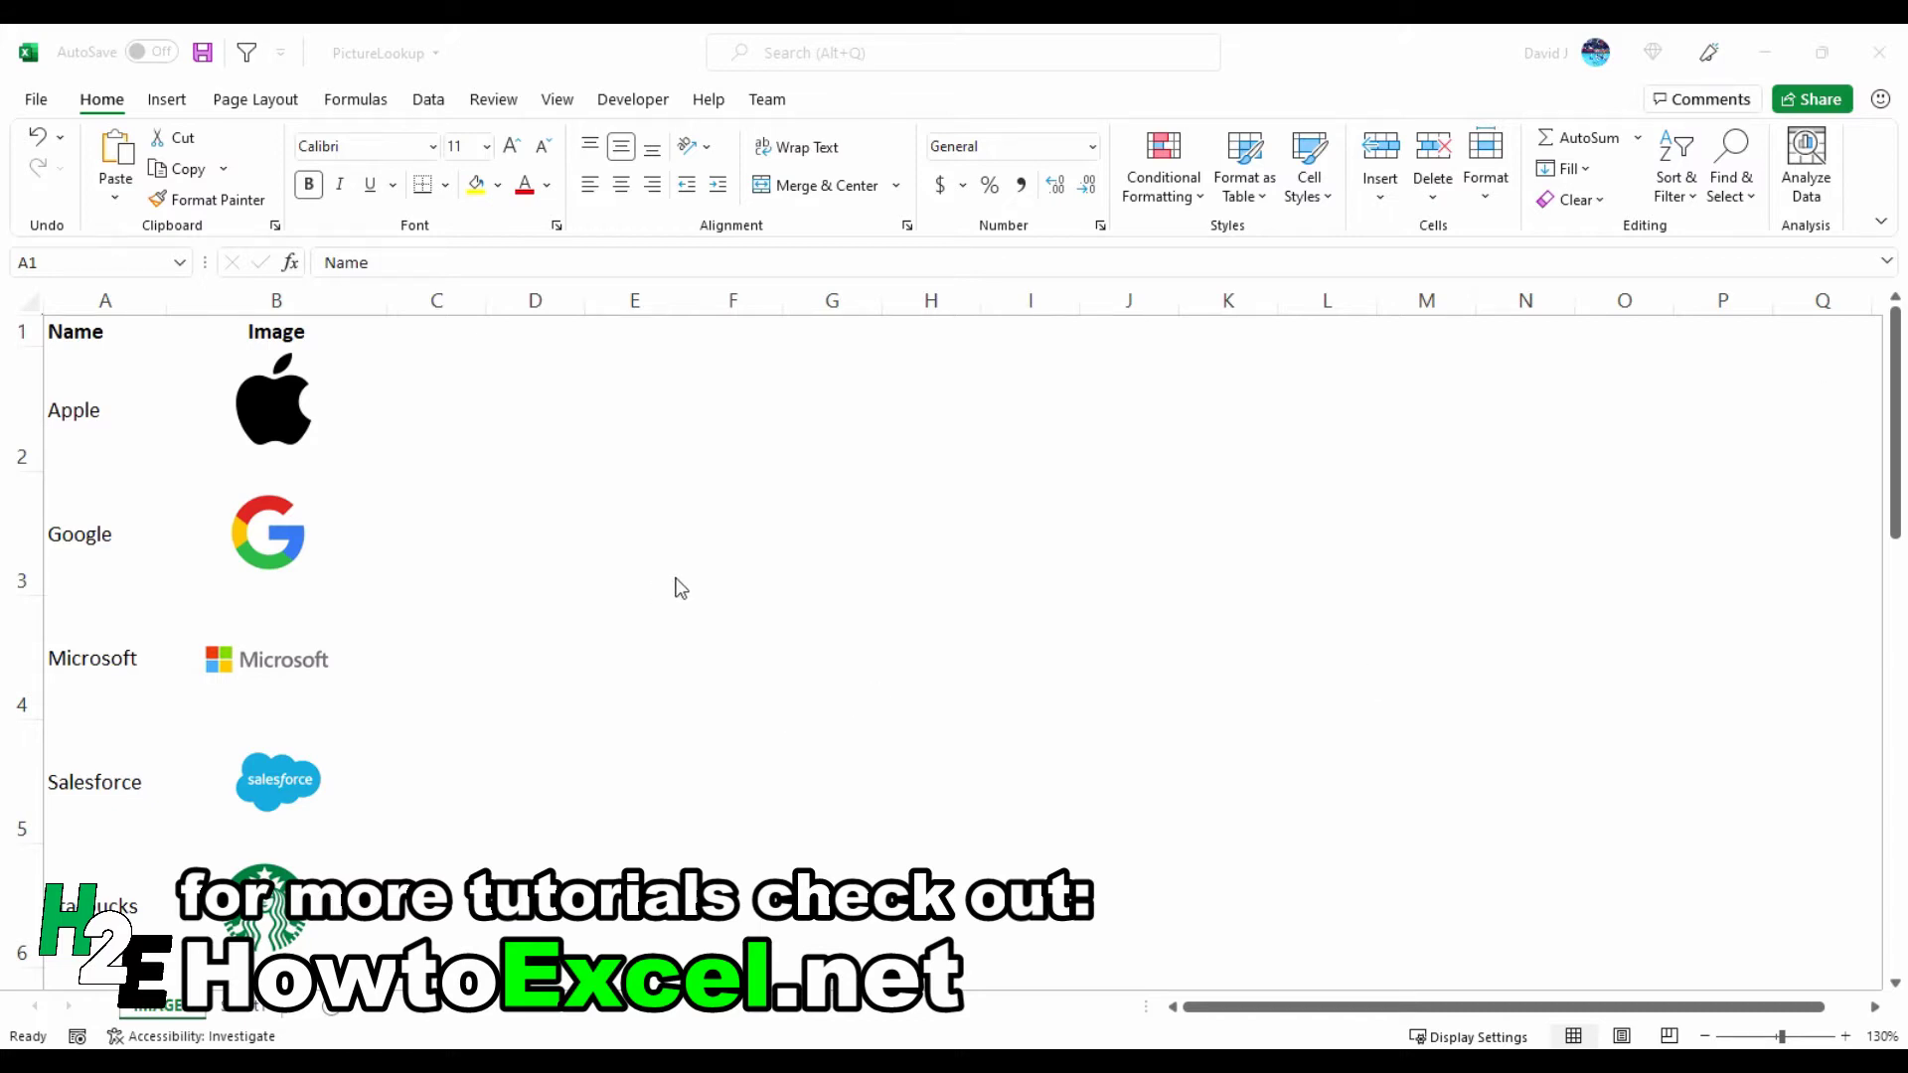
Name logo cells B2 and B3 'Apple' and 'Google' via the Name Box
{"action": "left_click", "coordinate": [412, 411]}
{"action": "key", "text": "Left"}
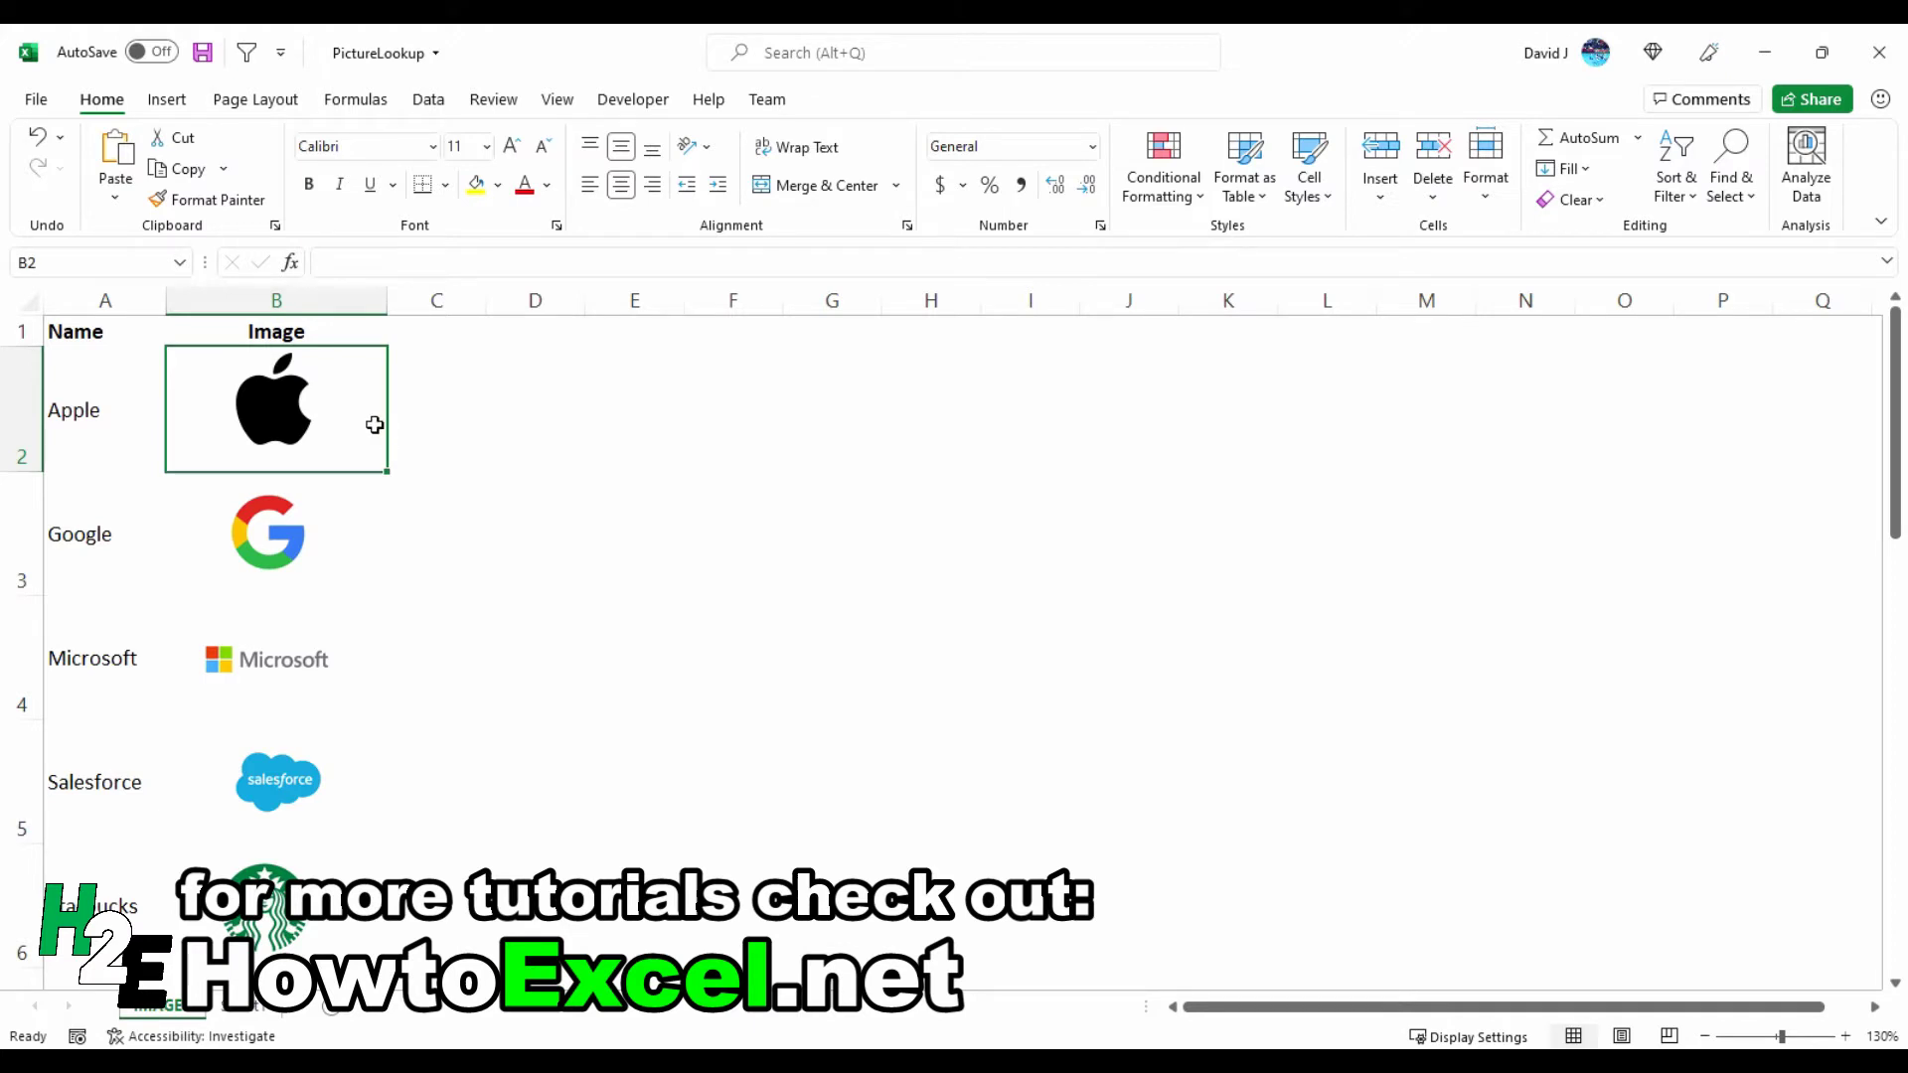
{"action": "left_click", "coordinate": [105, 266]}
{"action": "type", "text": "Apple"}
{"action": "key", "text": "Down"}
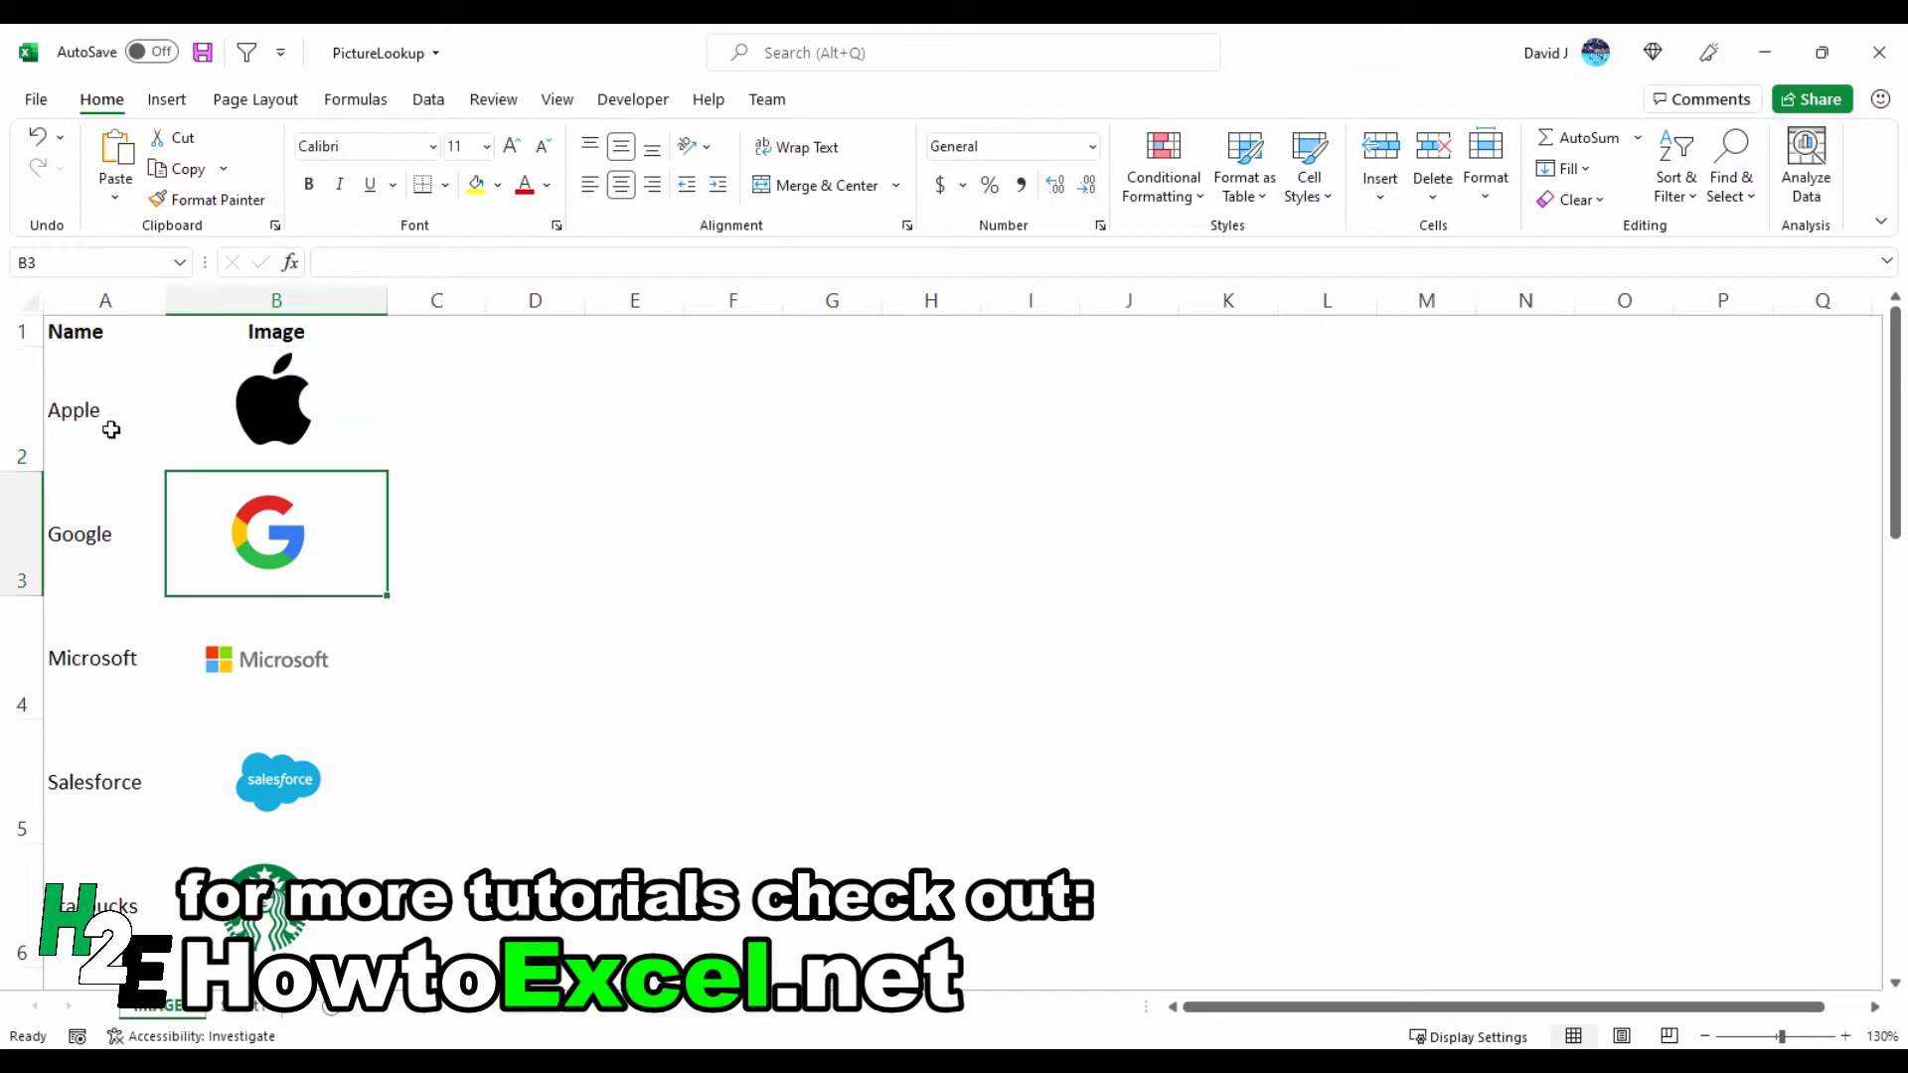
{"action": "left_click", "coordinate": [119, 274]}
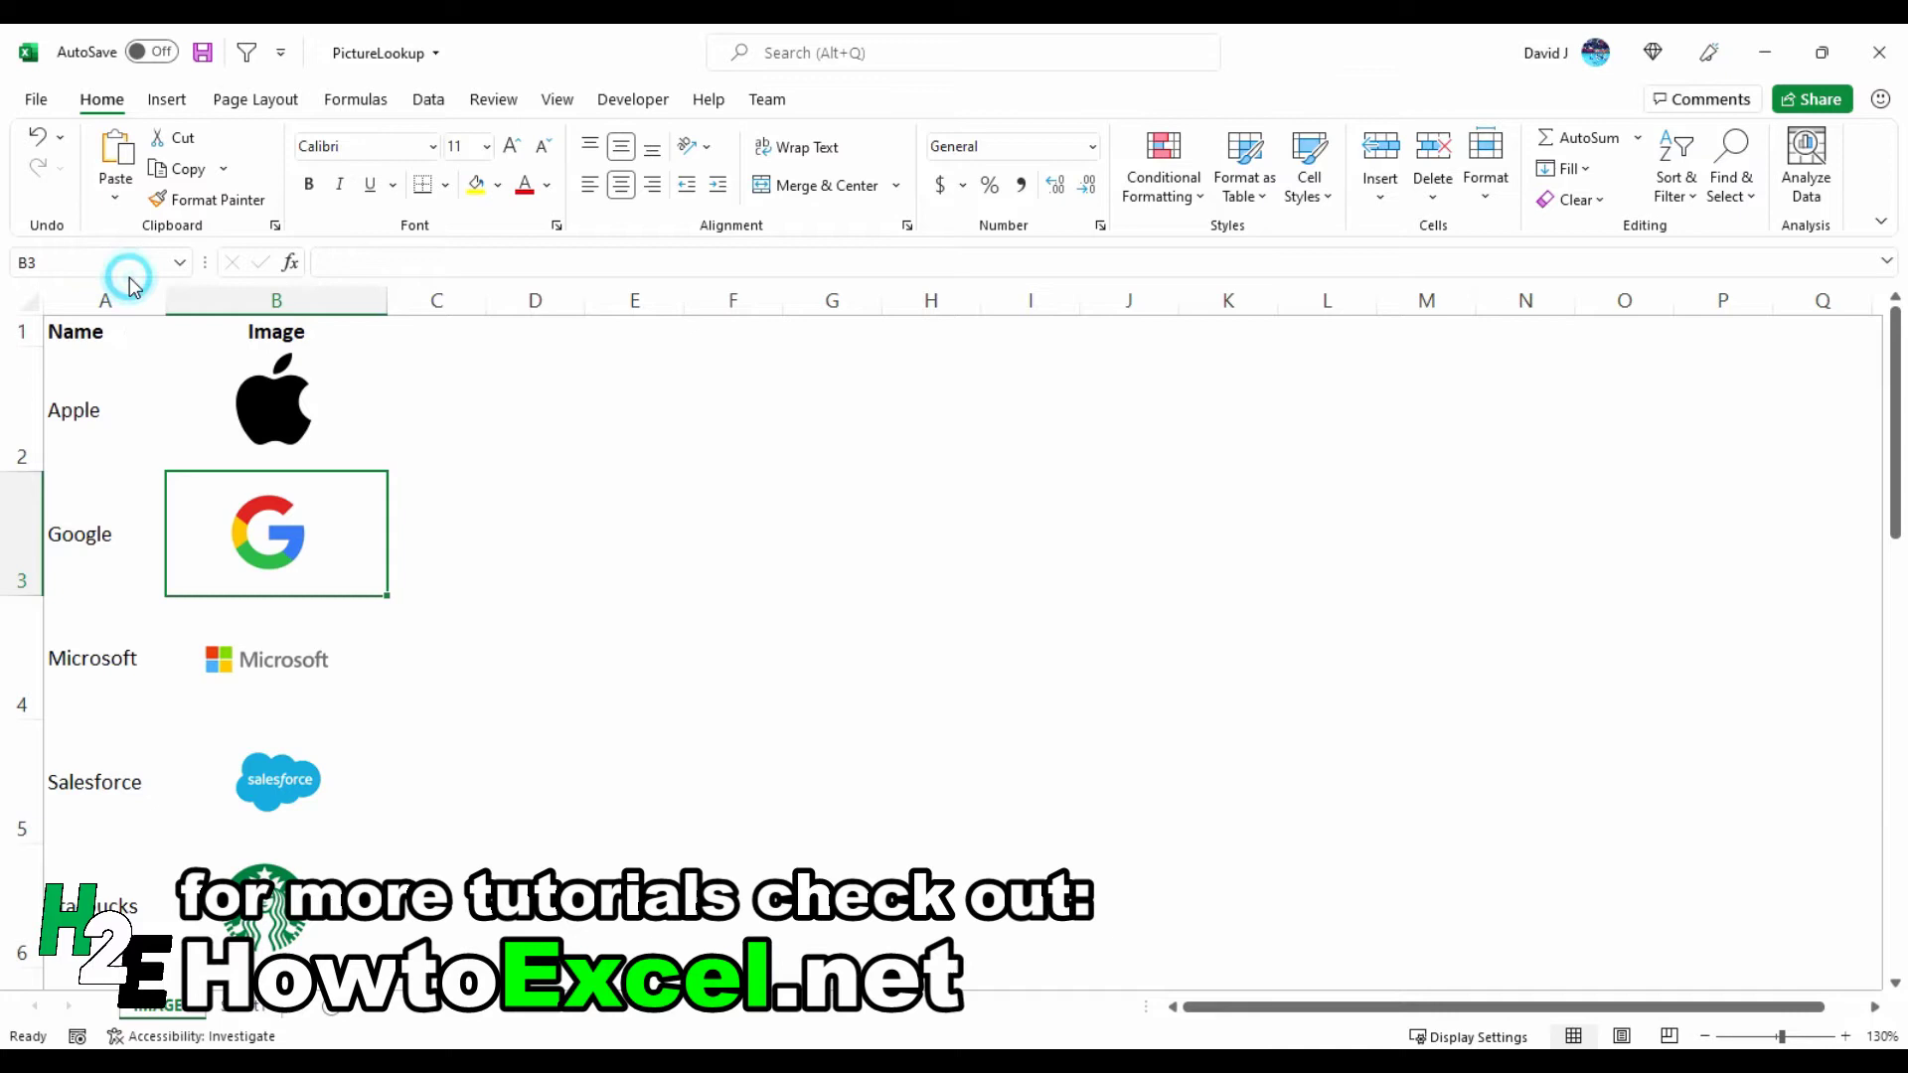
{"action": "left_click", "coordinate": [127, 262]}
{"action": "type", "text": "Google"}
{"action": "key", "text": "Return"}
Name logo cells B4, B5 and B6 'Microsoft', 'Salesforce' and 'Starbucks'
{"action": "key", "text": "Down"}
{"action": "left_click", "coordinate": [123, 256]}
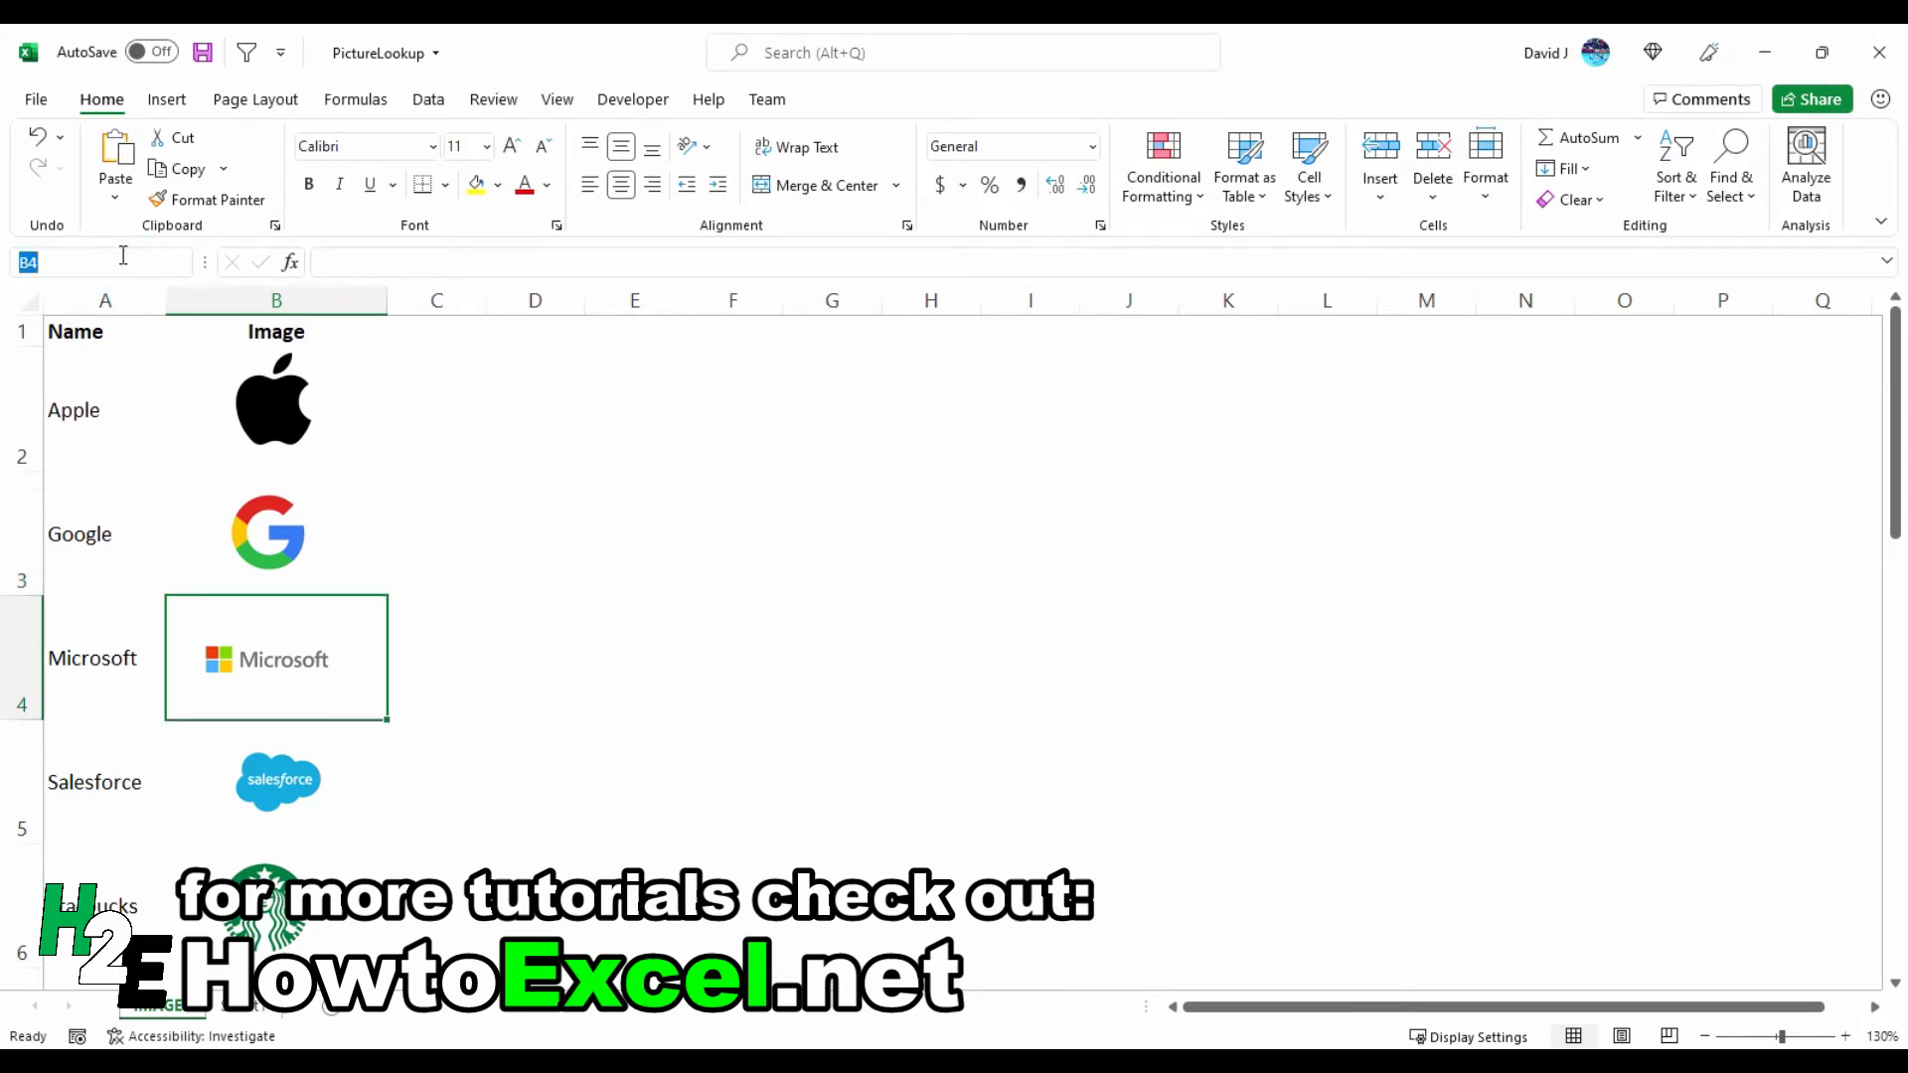
{"action": "type", "text": "Microsoft"}
{"action": "key", "text": "Return"}
{"action": "key", "text": "Down"}
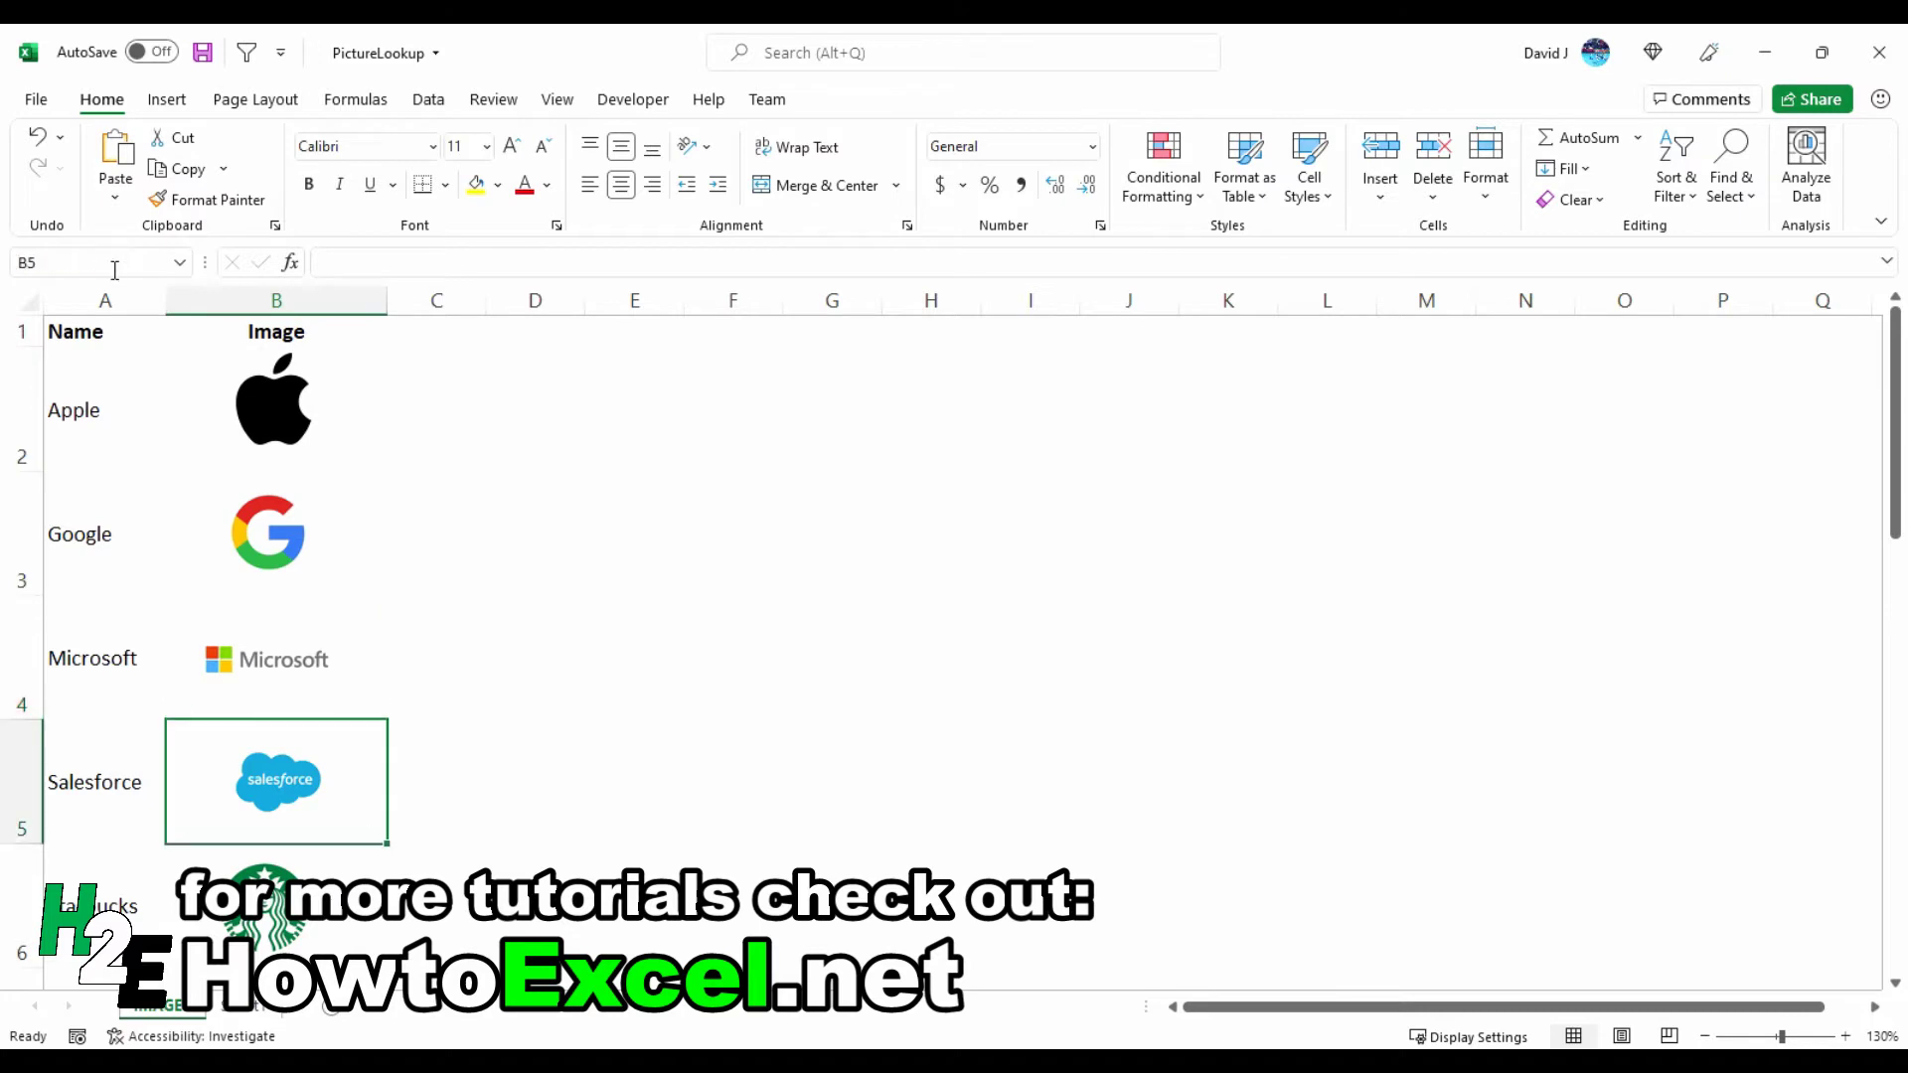
{"action": "left_click", "coordinate": [116, 265]}
{"action": "type", "text": "Salesforce"}
{"action": "key", "text": "Return"}
{"action": "key", "text": "Down"}
{"action": "left_click", "coordinate": [110, 271]}
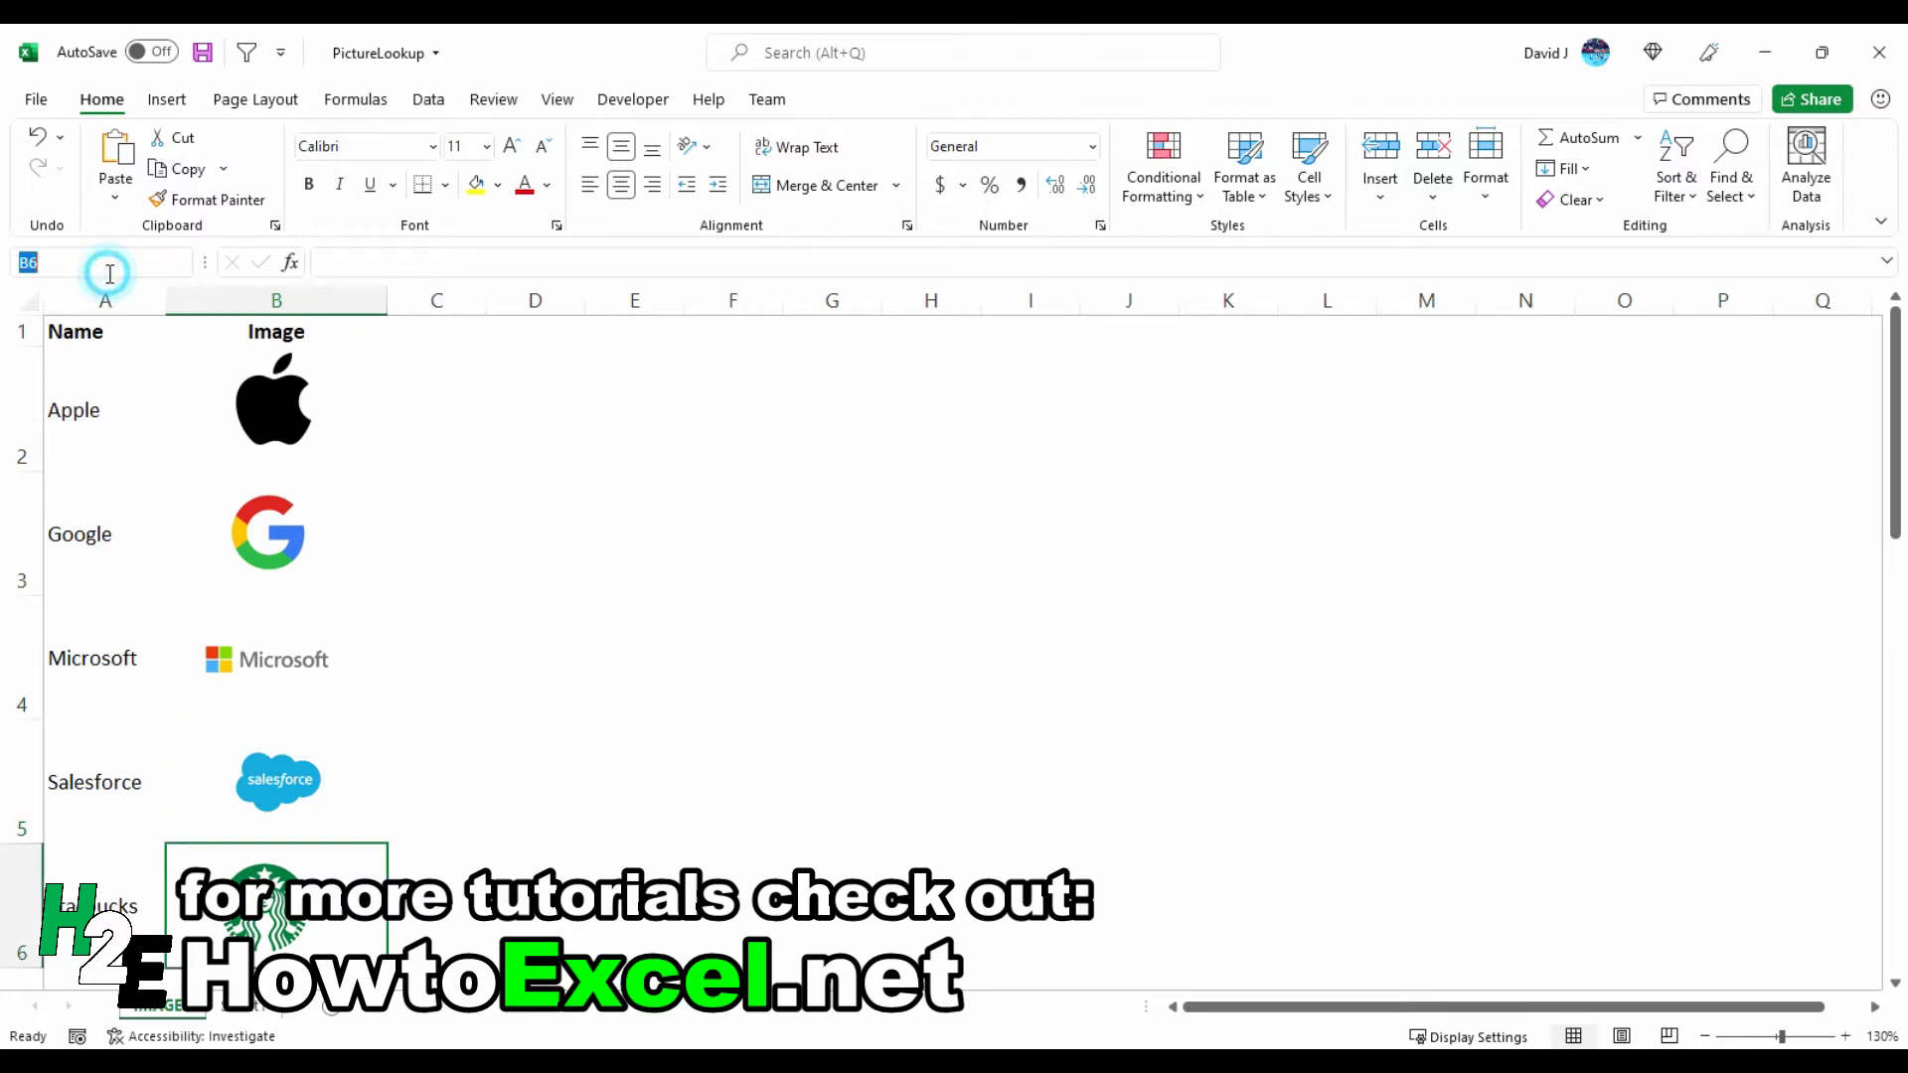
{"action": "type", "text": "Starbucks"}
{"action": "key", "text": "Return"}
{"action": "key", "text": "Up"}
{"action": "key", "text": "Up"}
{"action": "key", "text": "Up"}
{"action": "key", "text": "Up"}
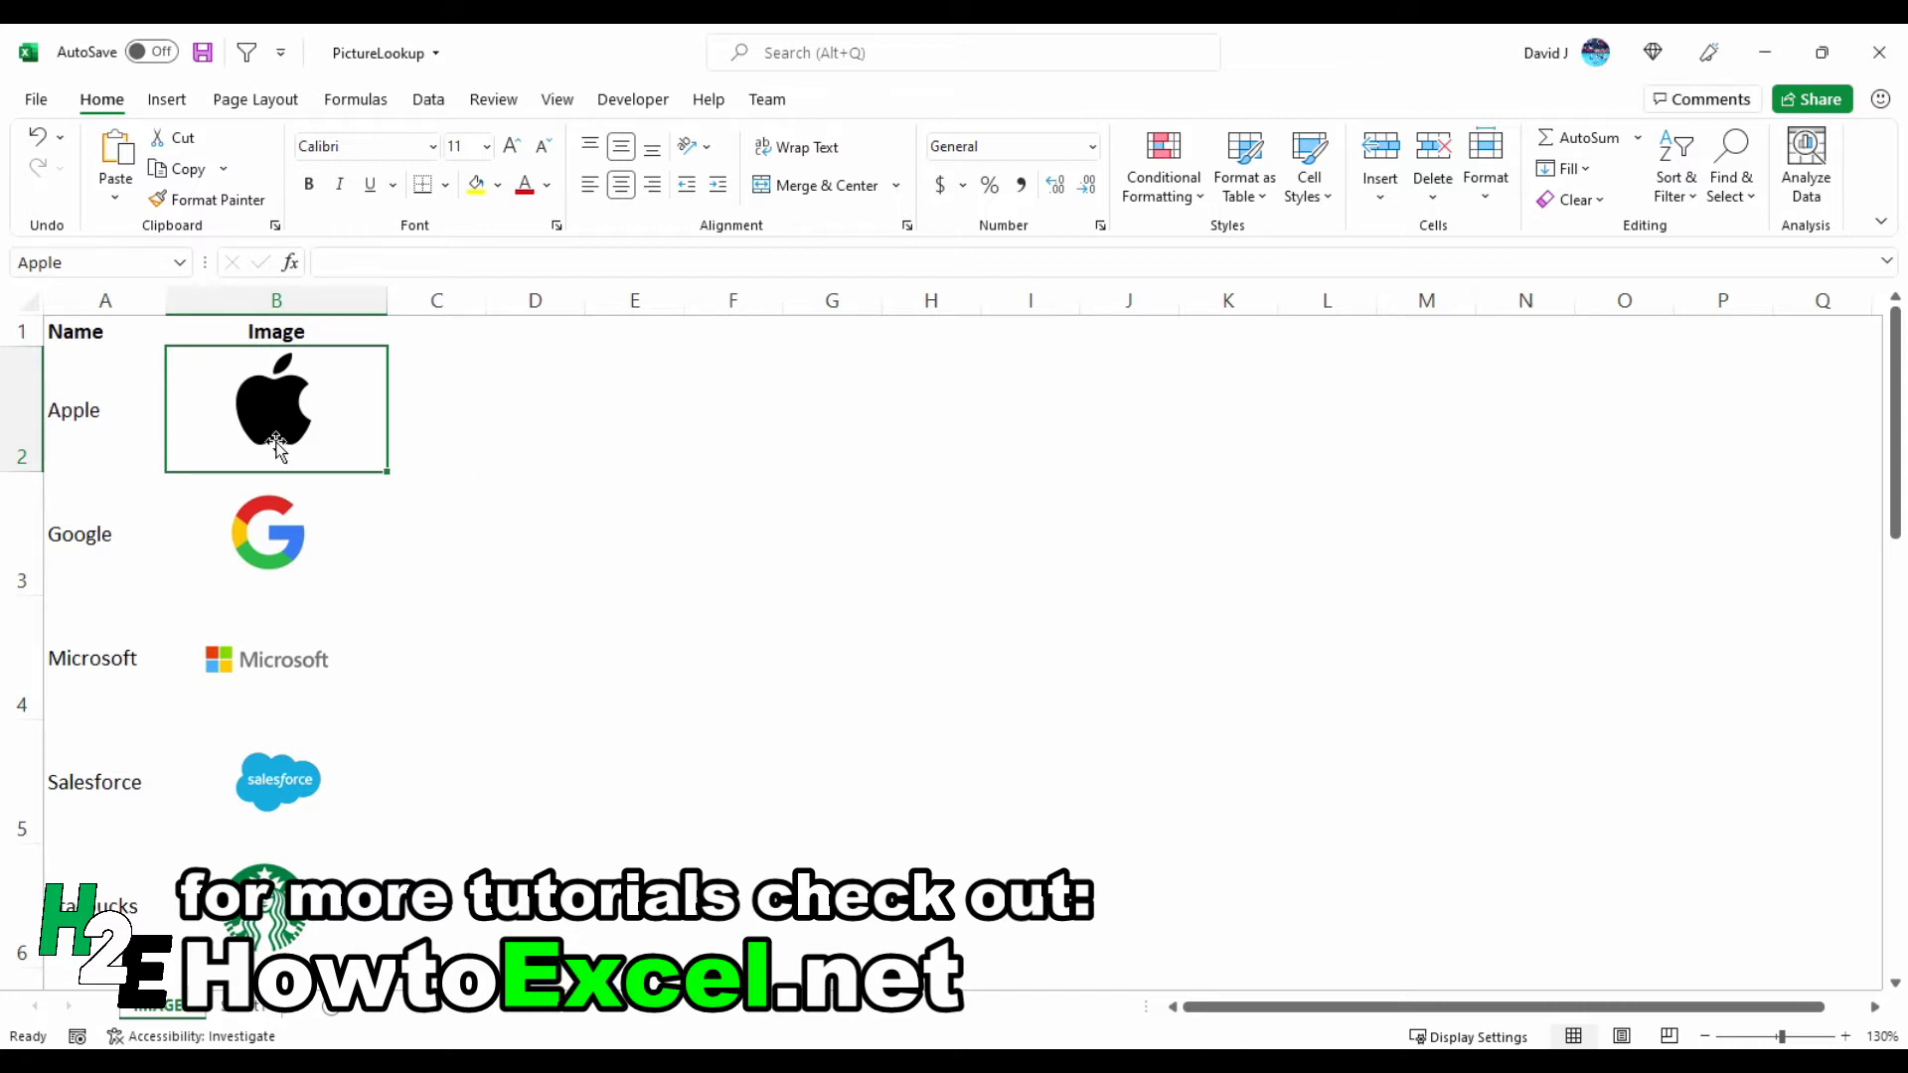
Name the company list A2:A6 'Companies'
{"action": "left_click_drag", "start_coordinate": [93, 410], "coordinate": [45, 864]}
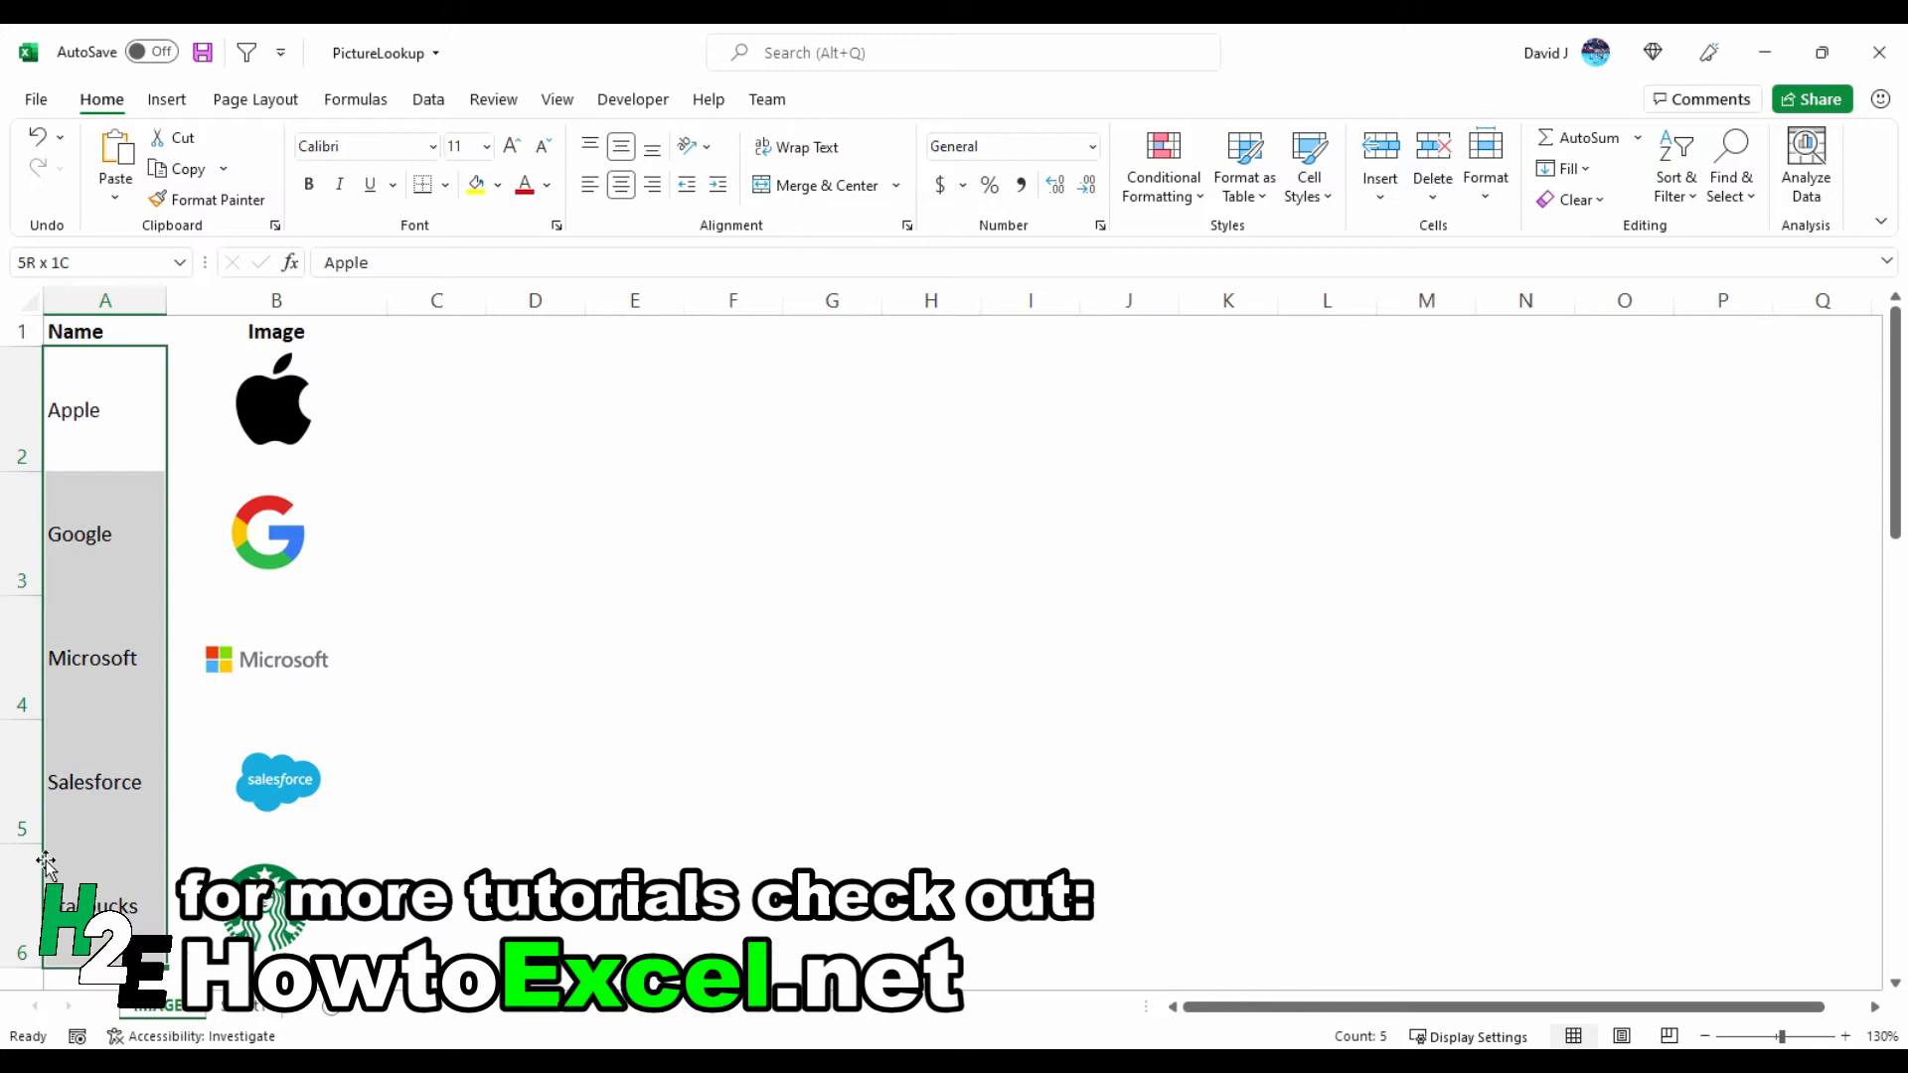
{"action": "left_click", "coordinate": [133, 267]}
{"action": "type", "text": "Companies"}
{"action": "key", "text": "Return"}
Check that logo cells B2, B3 and B4 carry the names Apple, Google and Microsoft
{"action": "left_click", "coordinate": [121, 331]}
{"action": "left_click", "coordinate": [93, 404]}
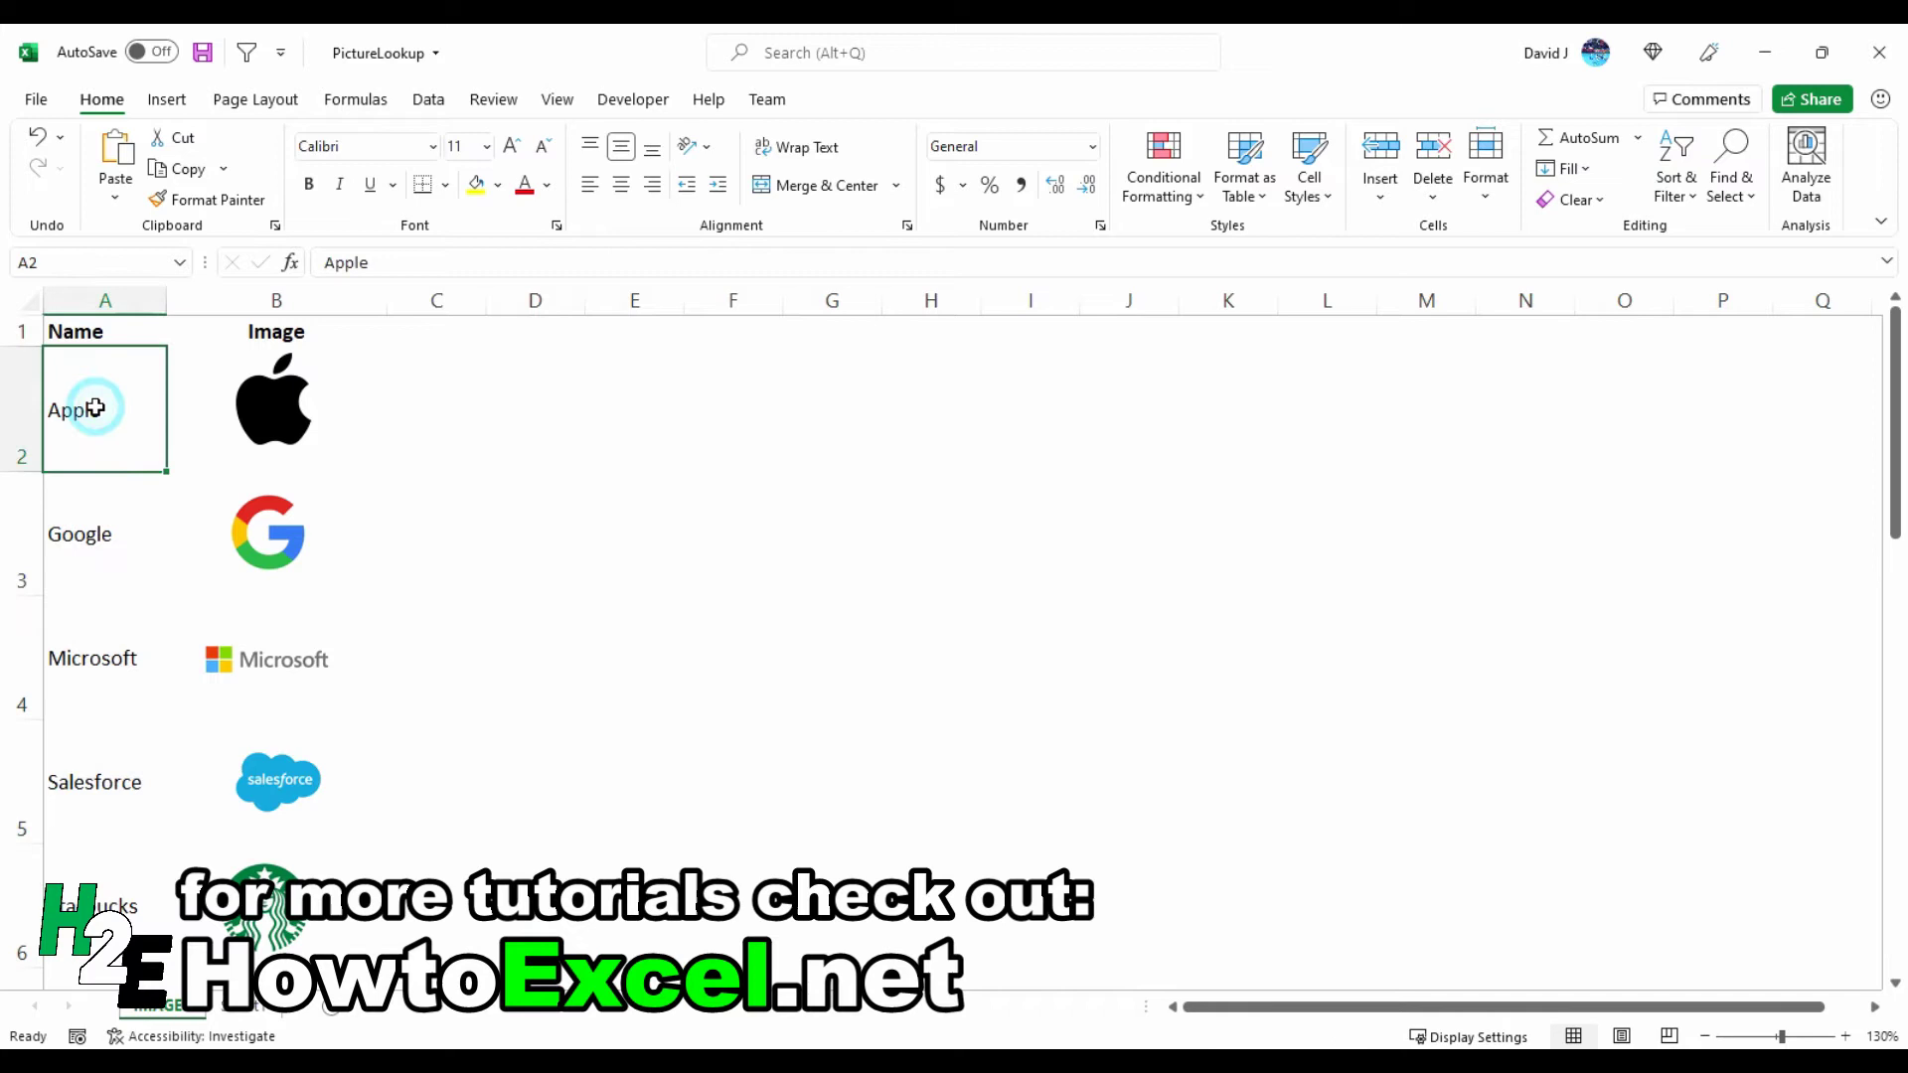
{"action": "key", "text": "Right"}
{"action": "key", "text": "Down"}
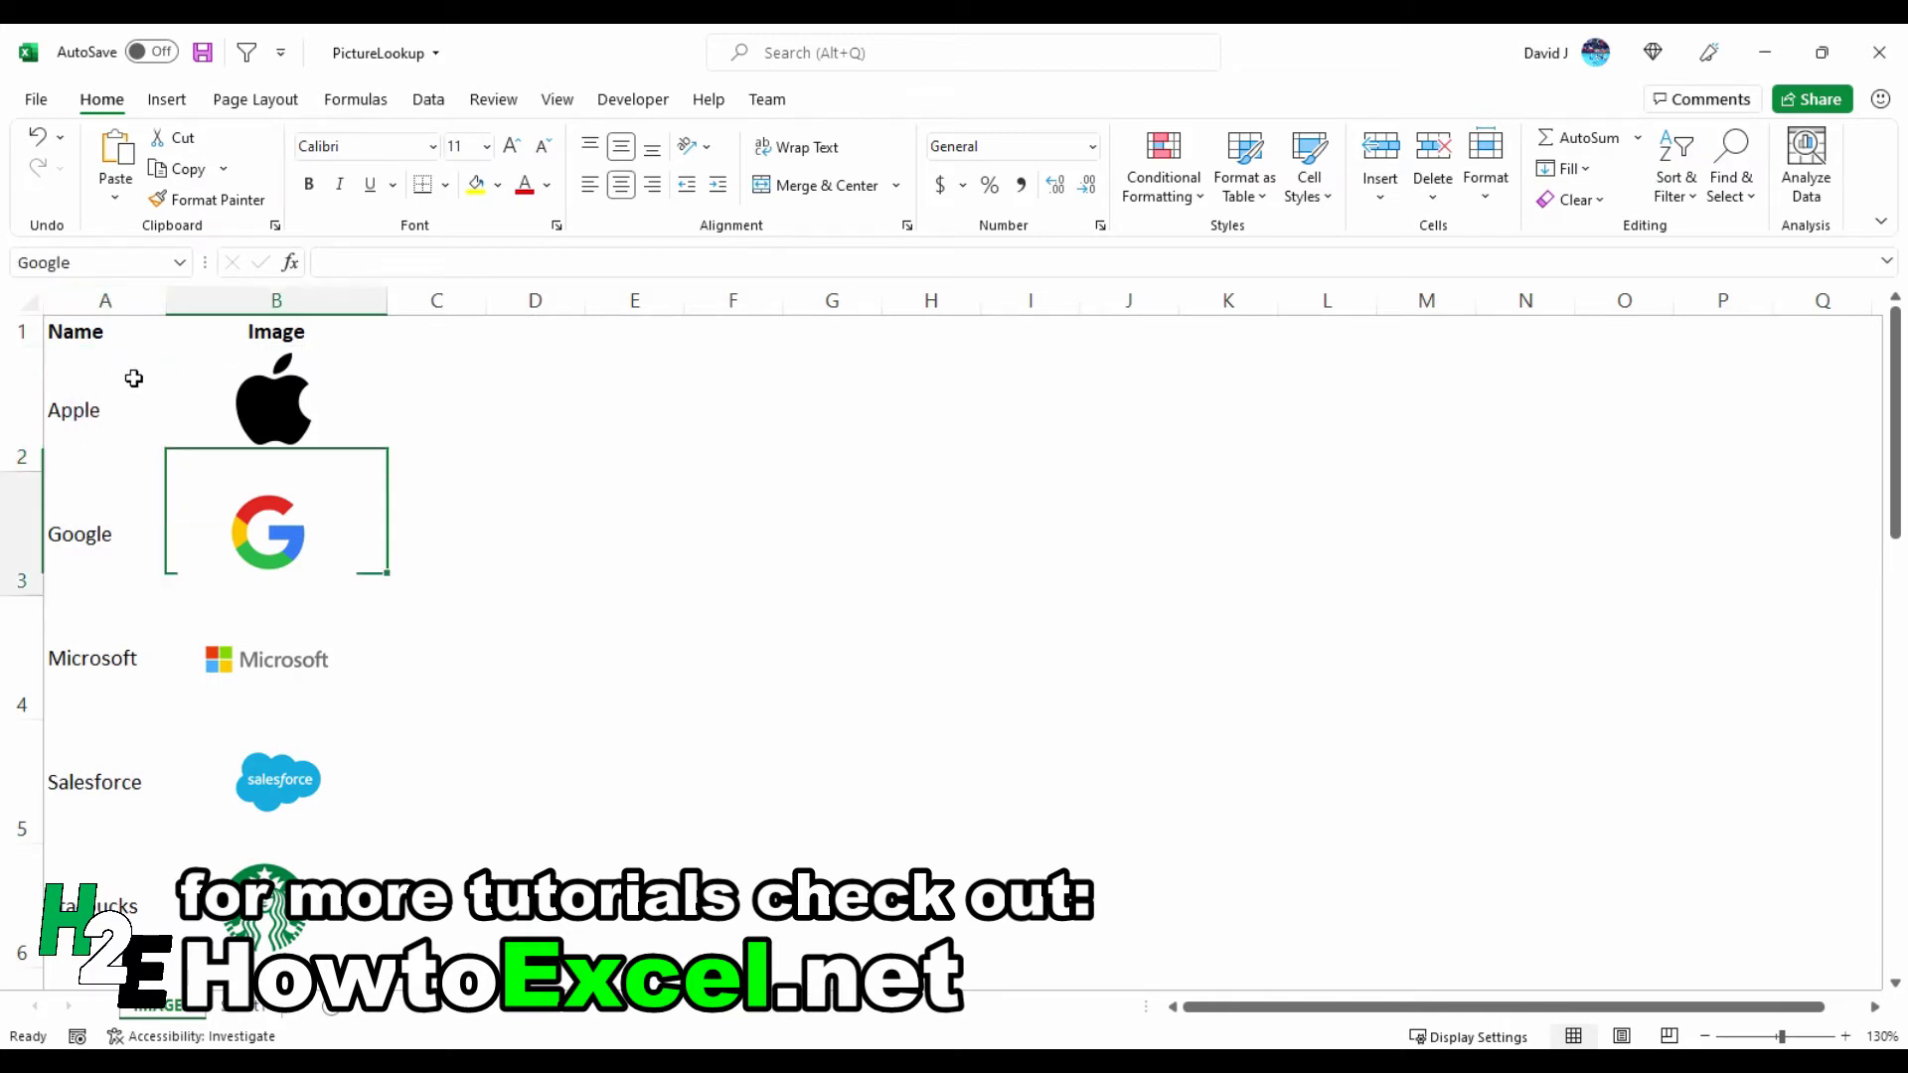
{"action": "key", "text": "Left"}
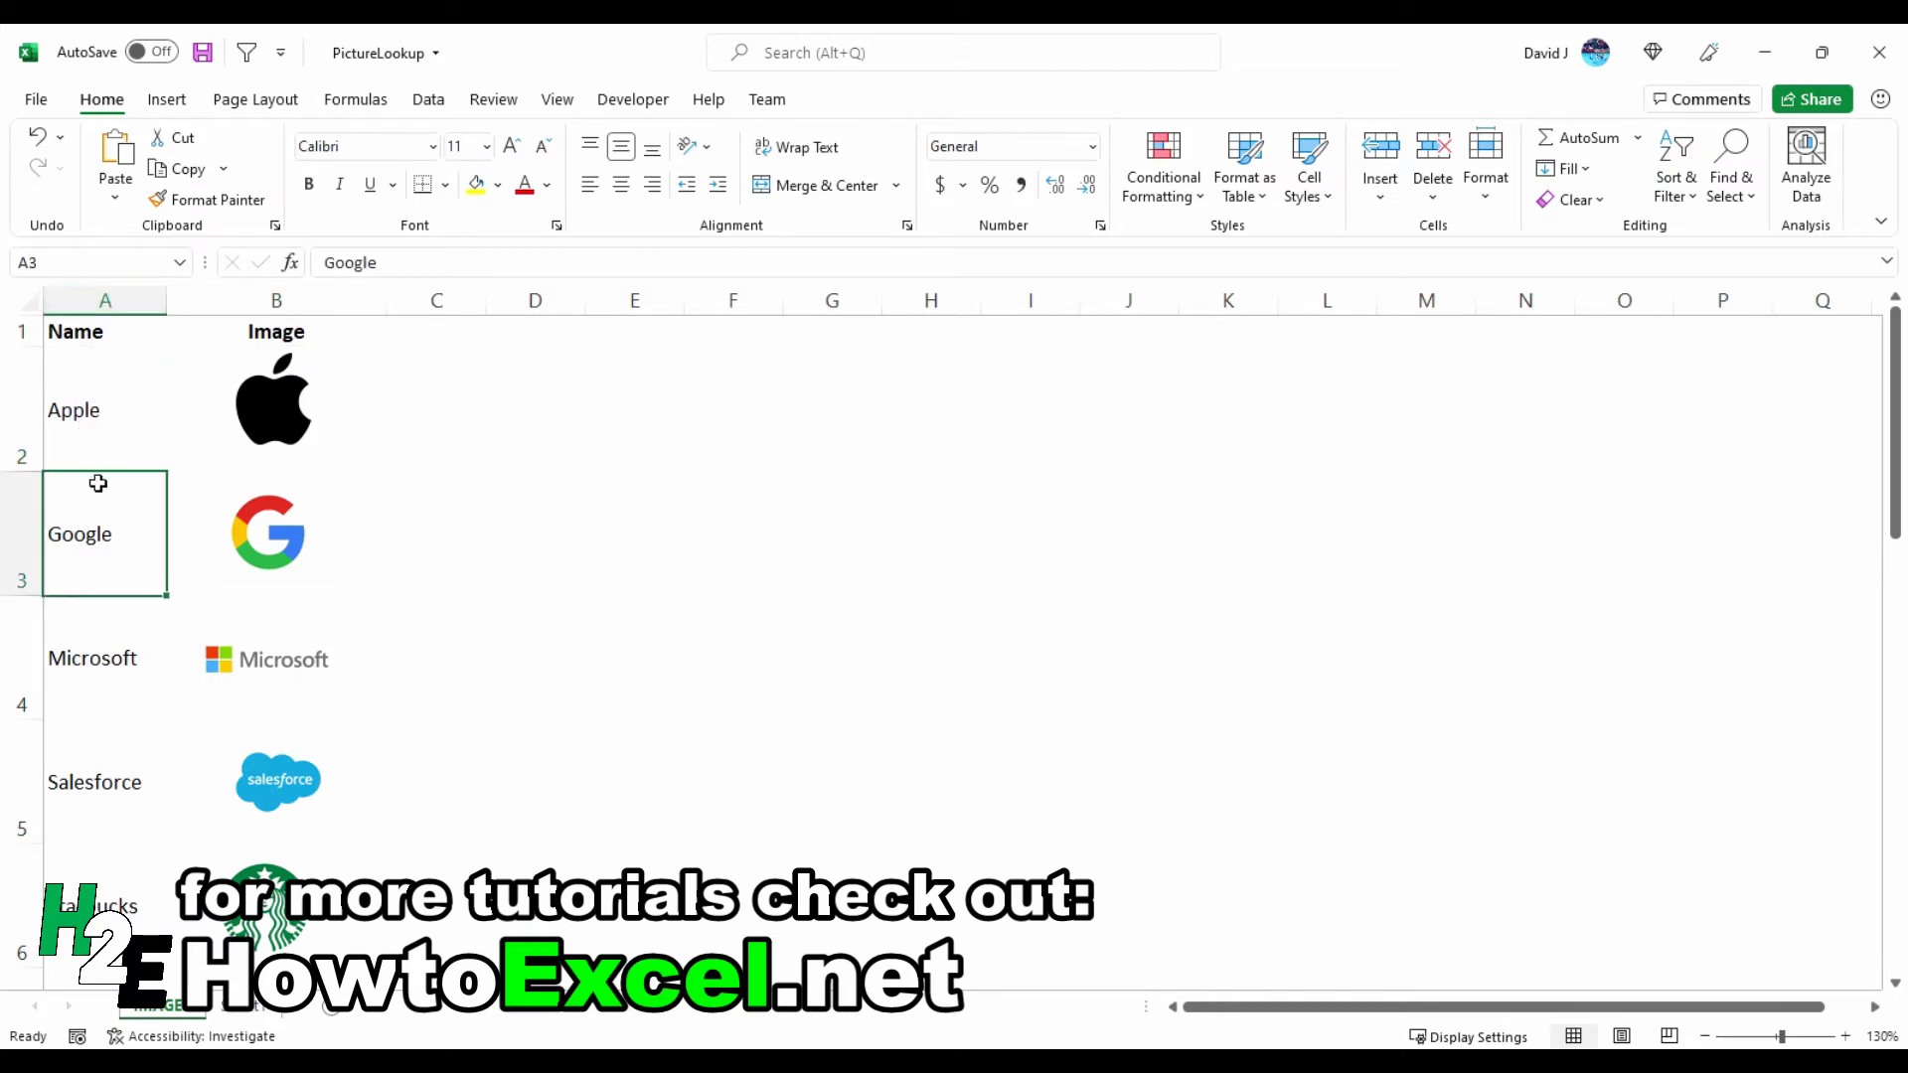
{"action": "key", "text": "Right"}
{"action": "key", "text": "Down"}
{"action": "key", "text": "Left"}
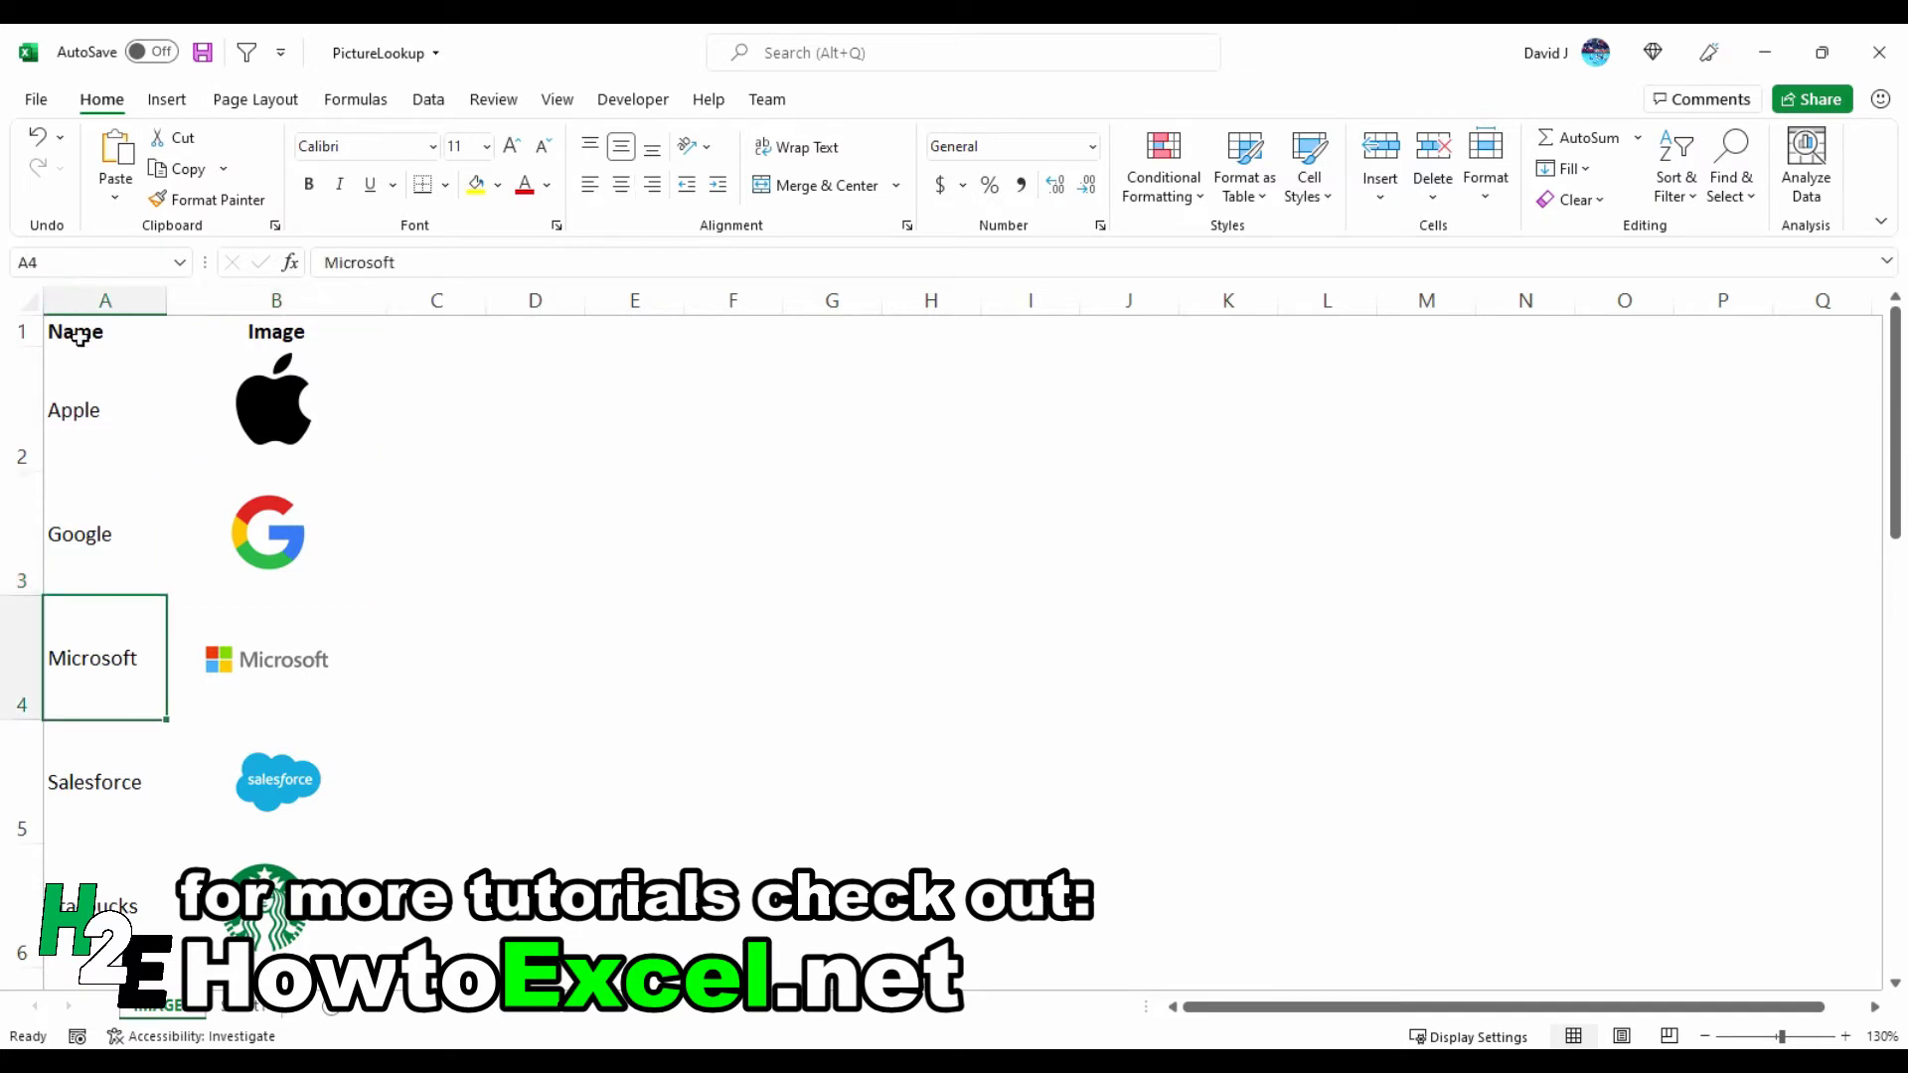
{"action": "key", "text": "Right"}
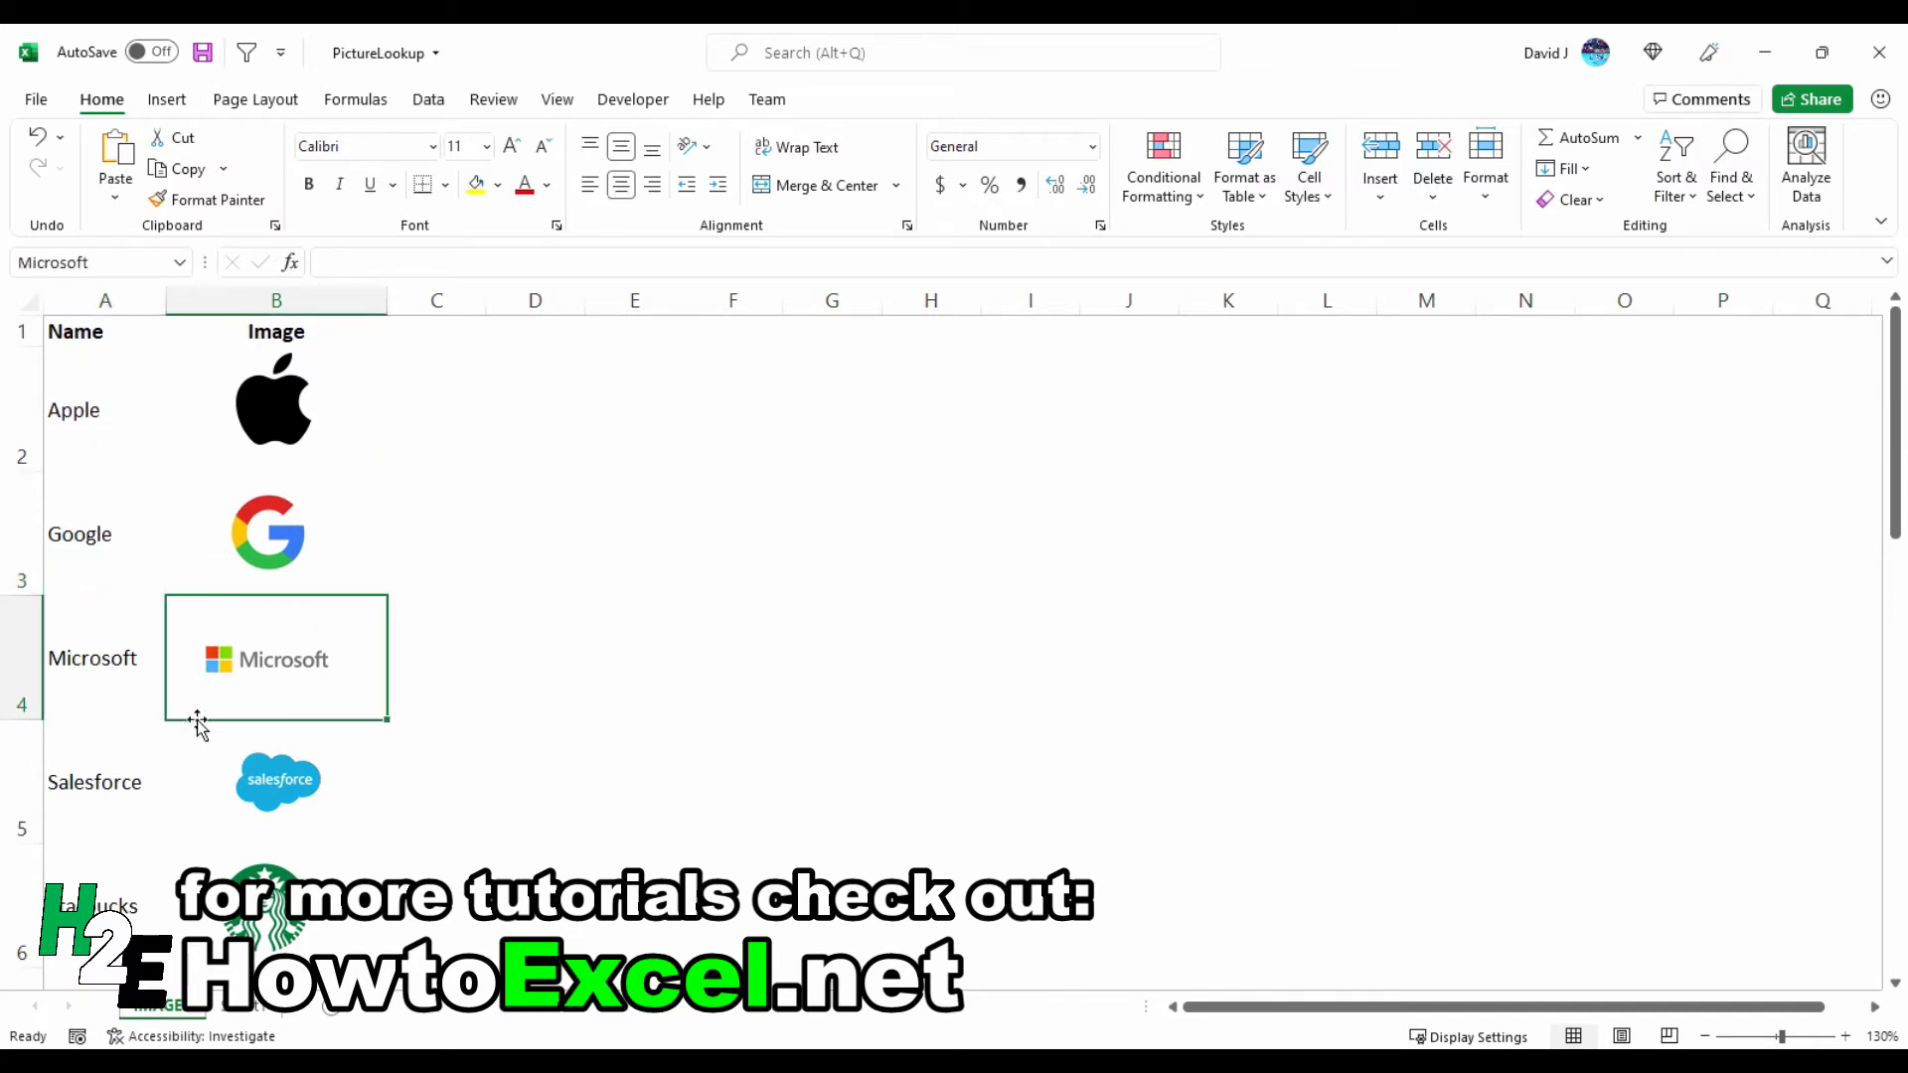
Switch to the second sheet with the yellow Company Selected cell H8 and the Logo heading
{"action": "left_click", "coordinate": [227, 1008]}
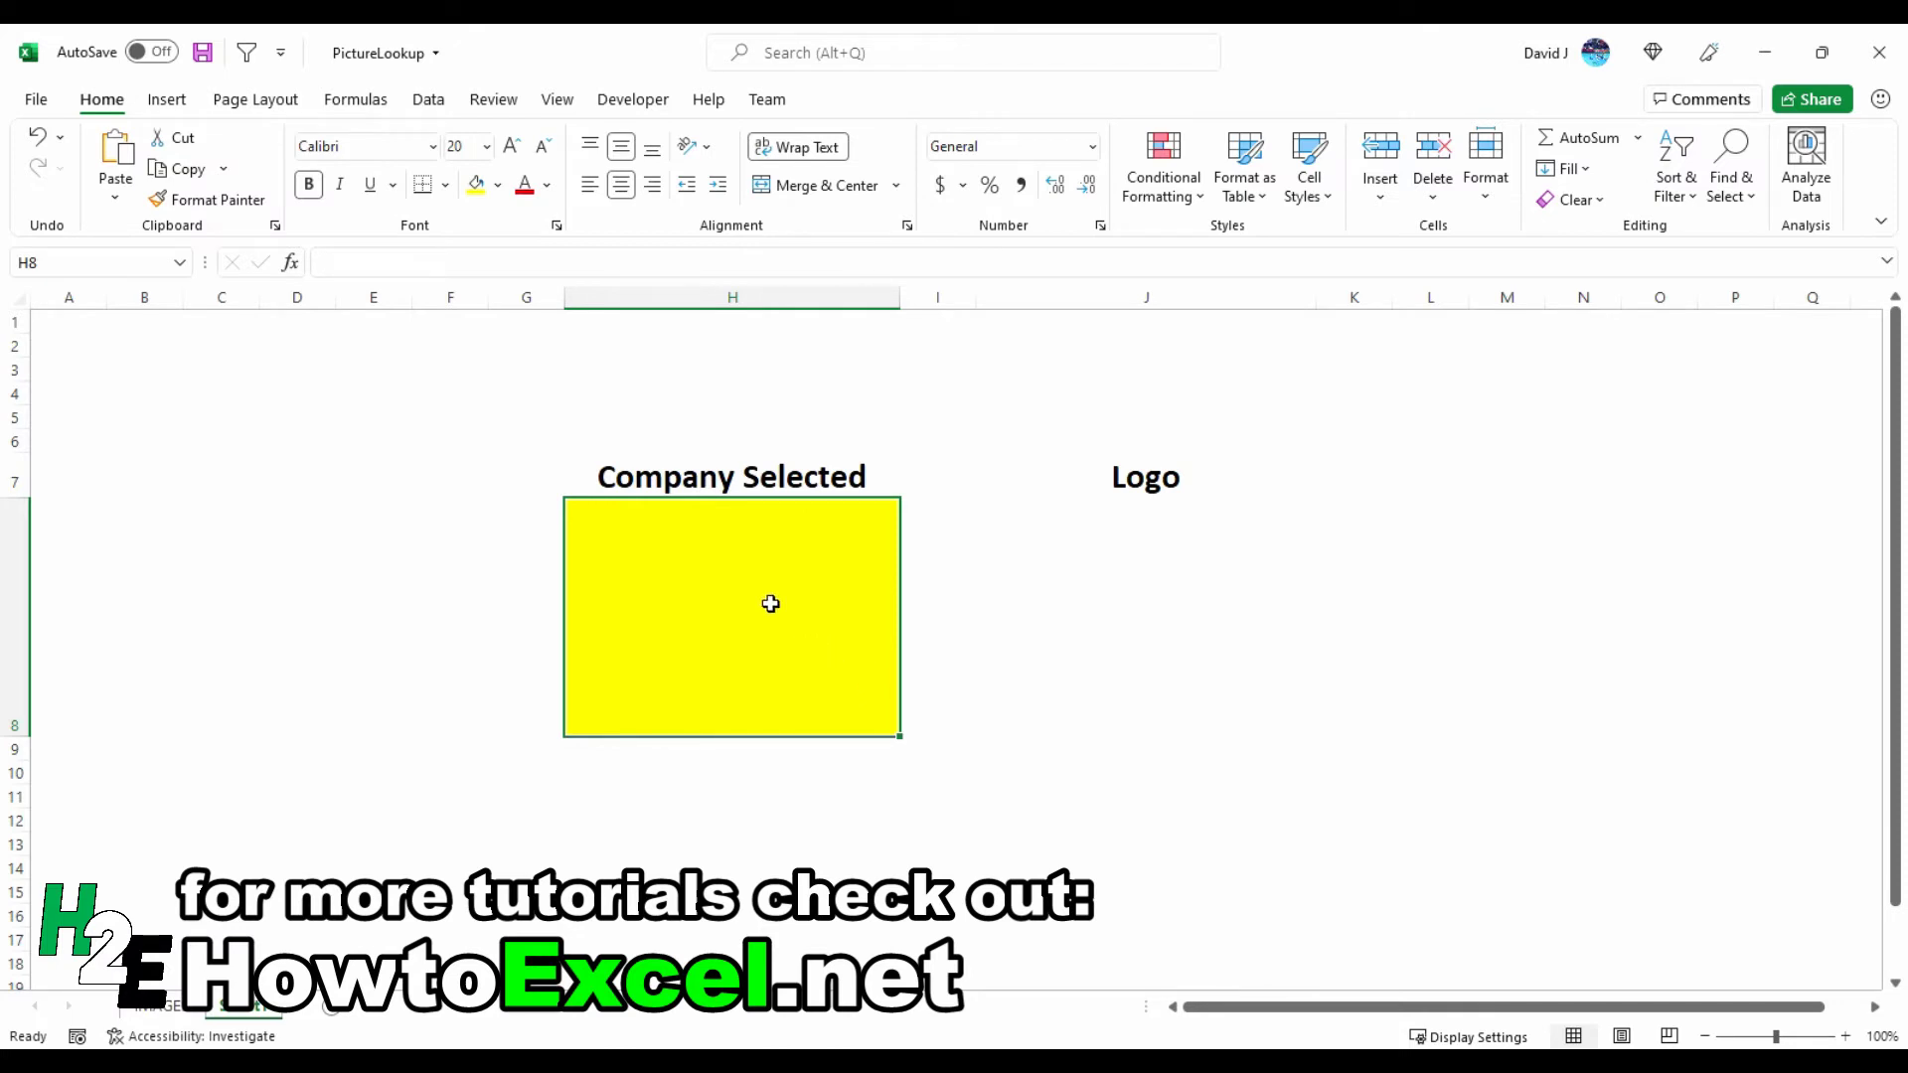
Give H8 a List data validation with source =Companies, and test its dropdown
{"action": "left_click", "coordinate": [427, 100]}
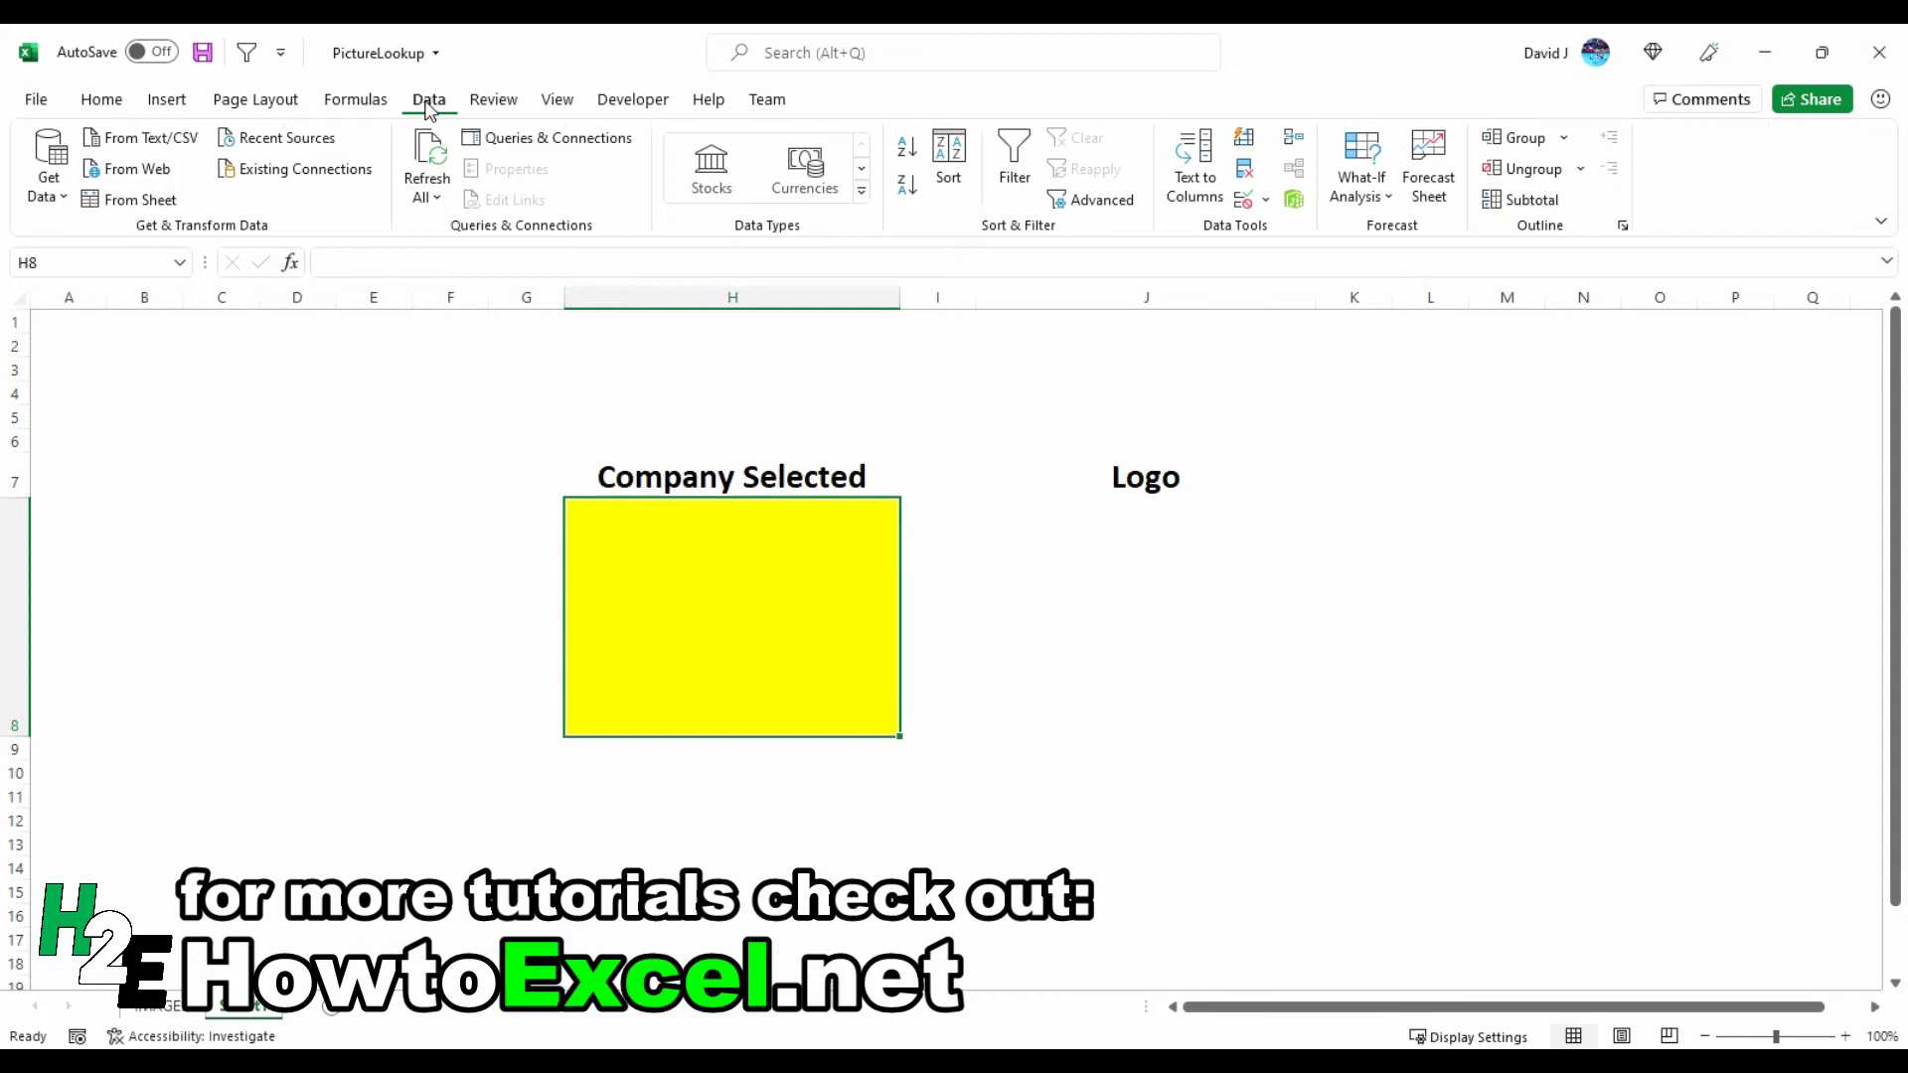
{"action": "left_click", "coordinate": [1241, 202]}
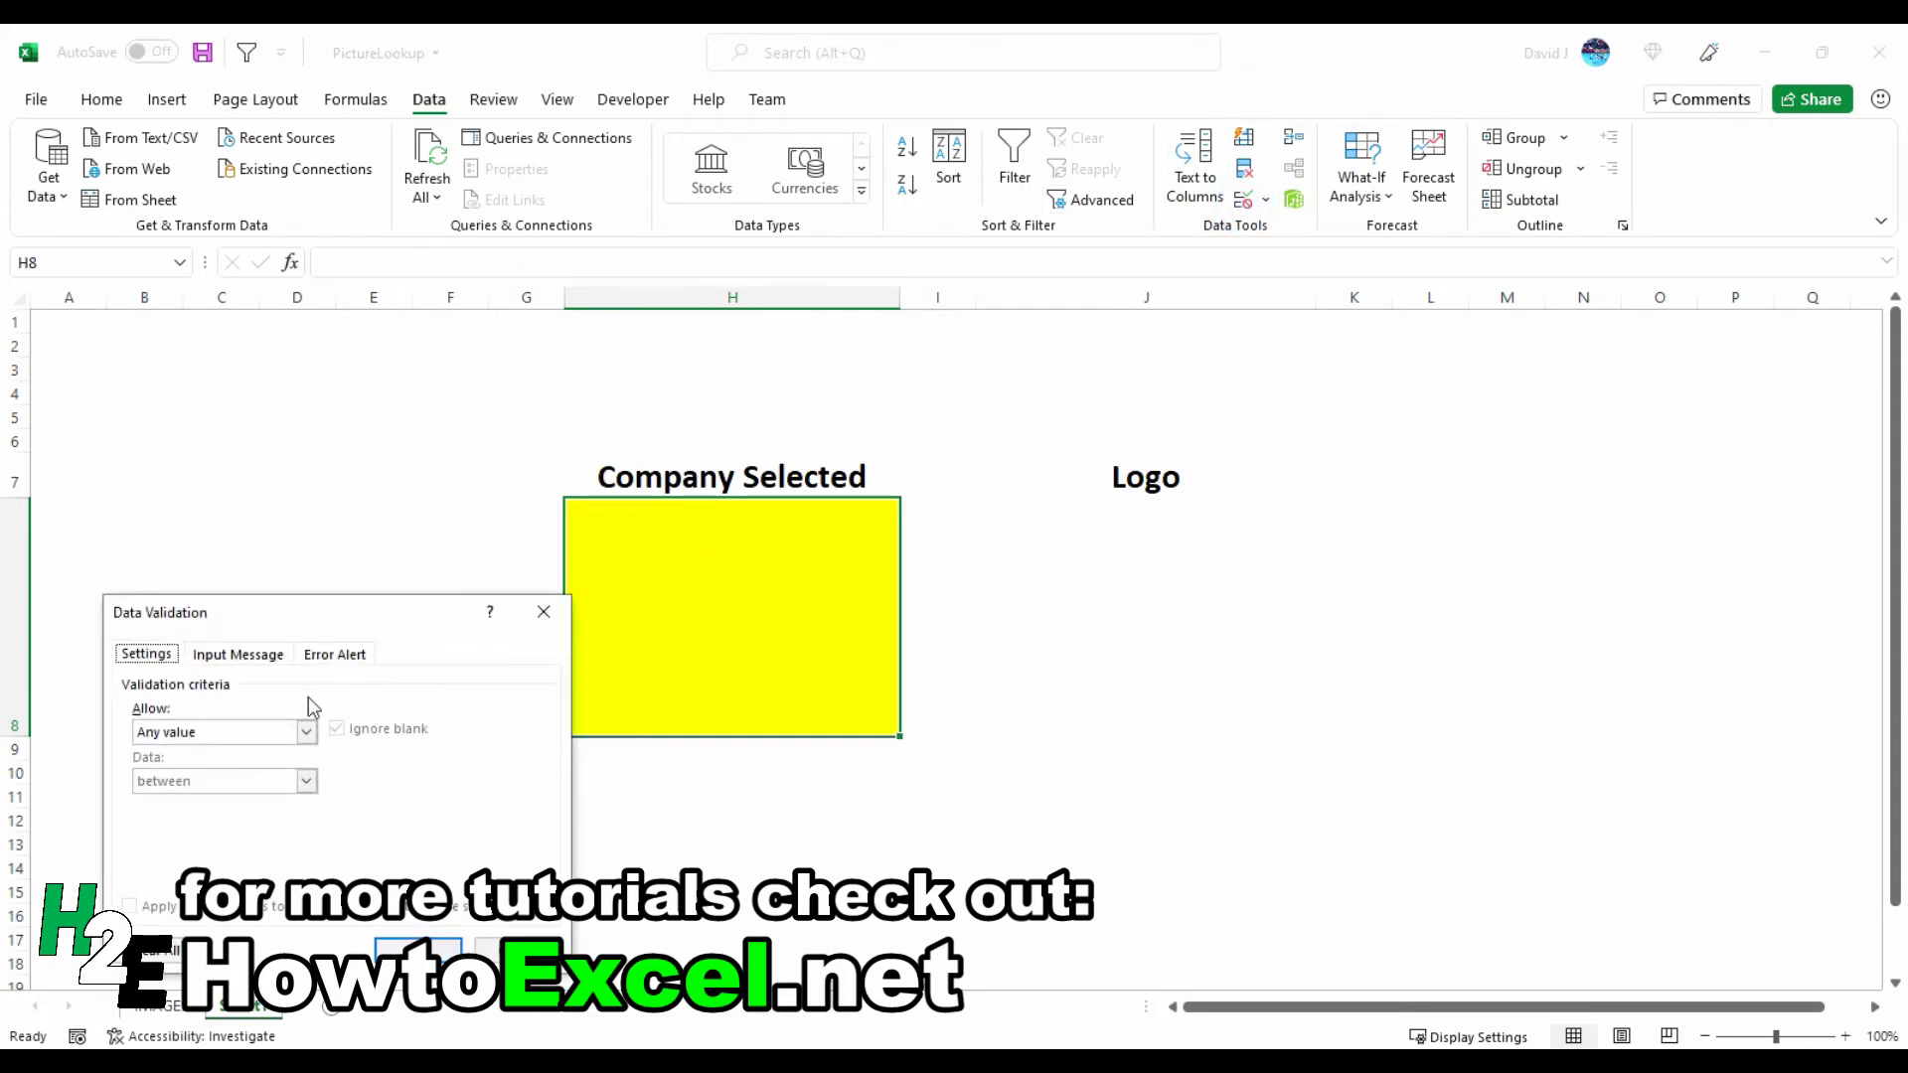
{"action": "left_click", "coordinate": [299, 733]}
{"action": "left_click", "coordinate": [238, 805]}
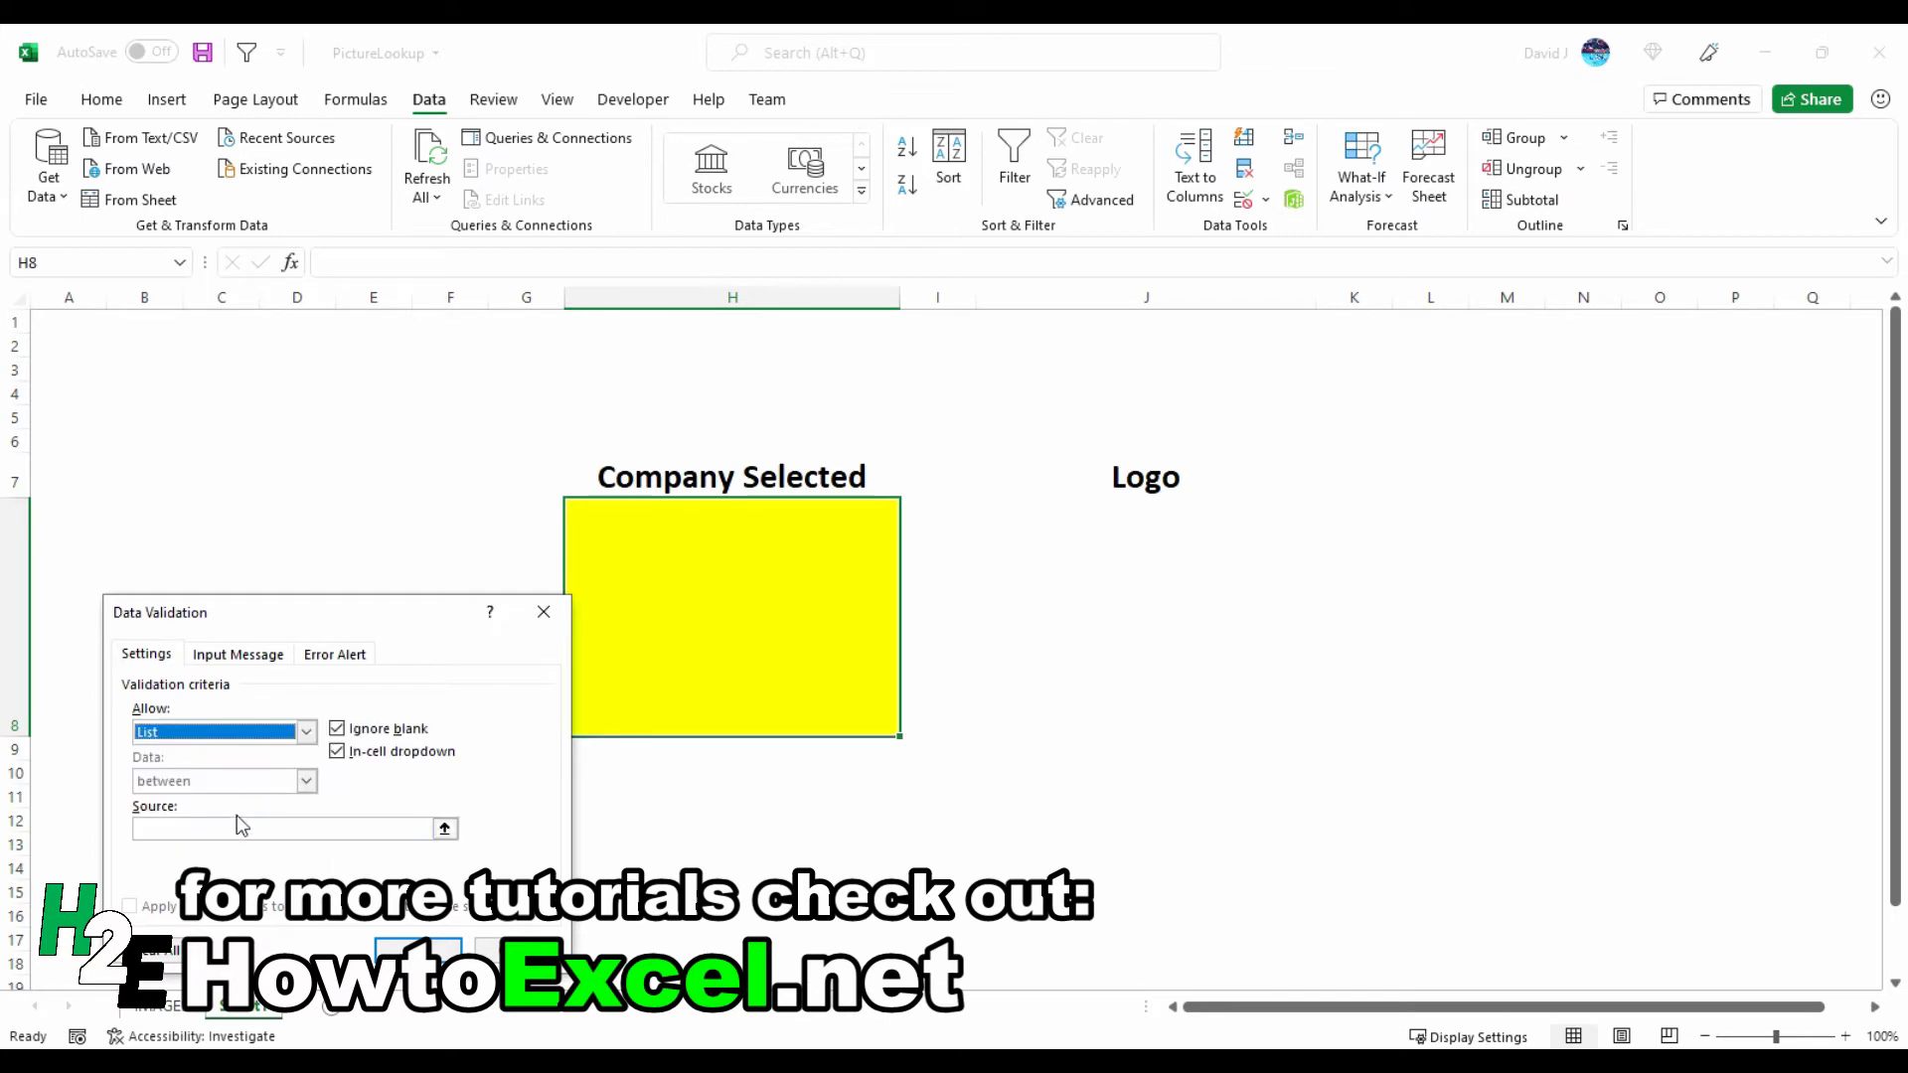
{"action": "left_click", "coordinate": [238, 827]}
{"action": "type", "text": "=Comp"}
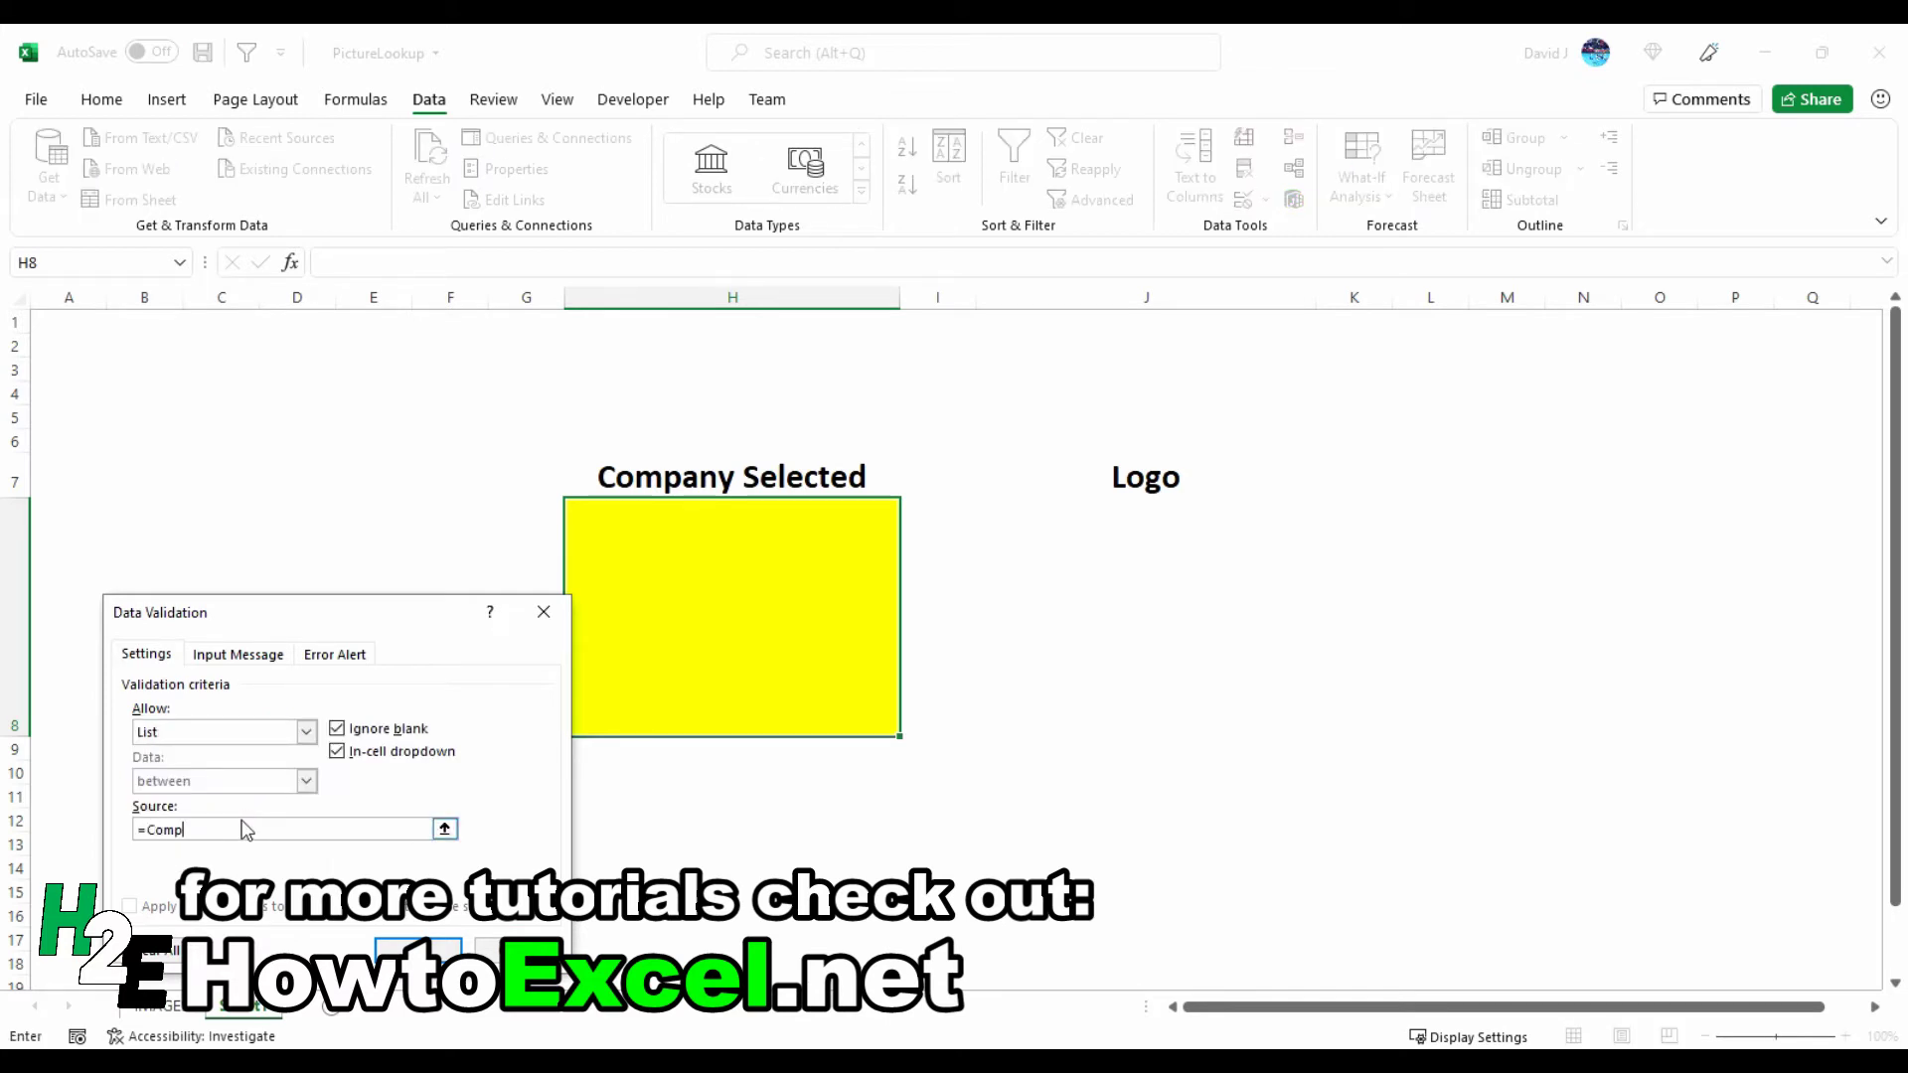
{"action": "type", "text": "anies"}
{"action": "key", "text": "Return"}
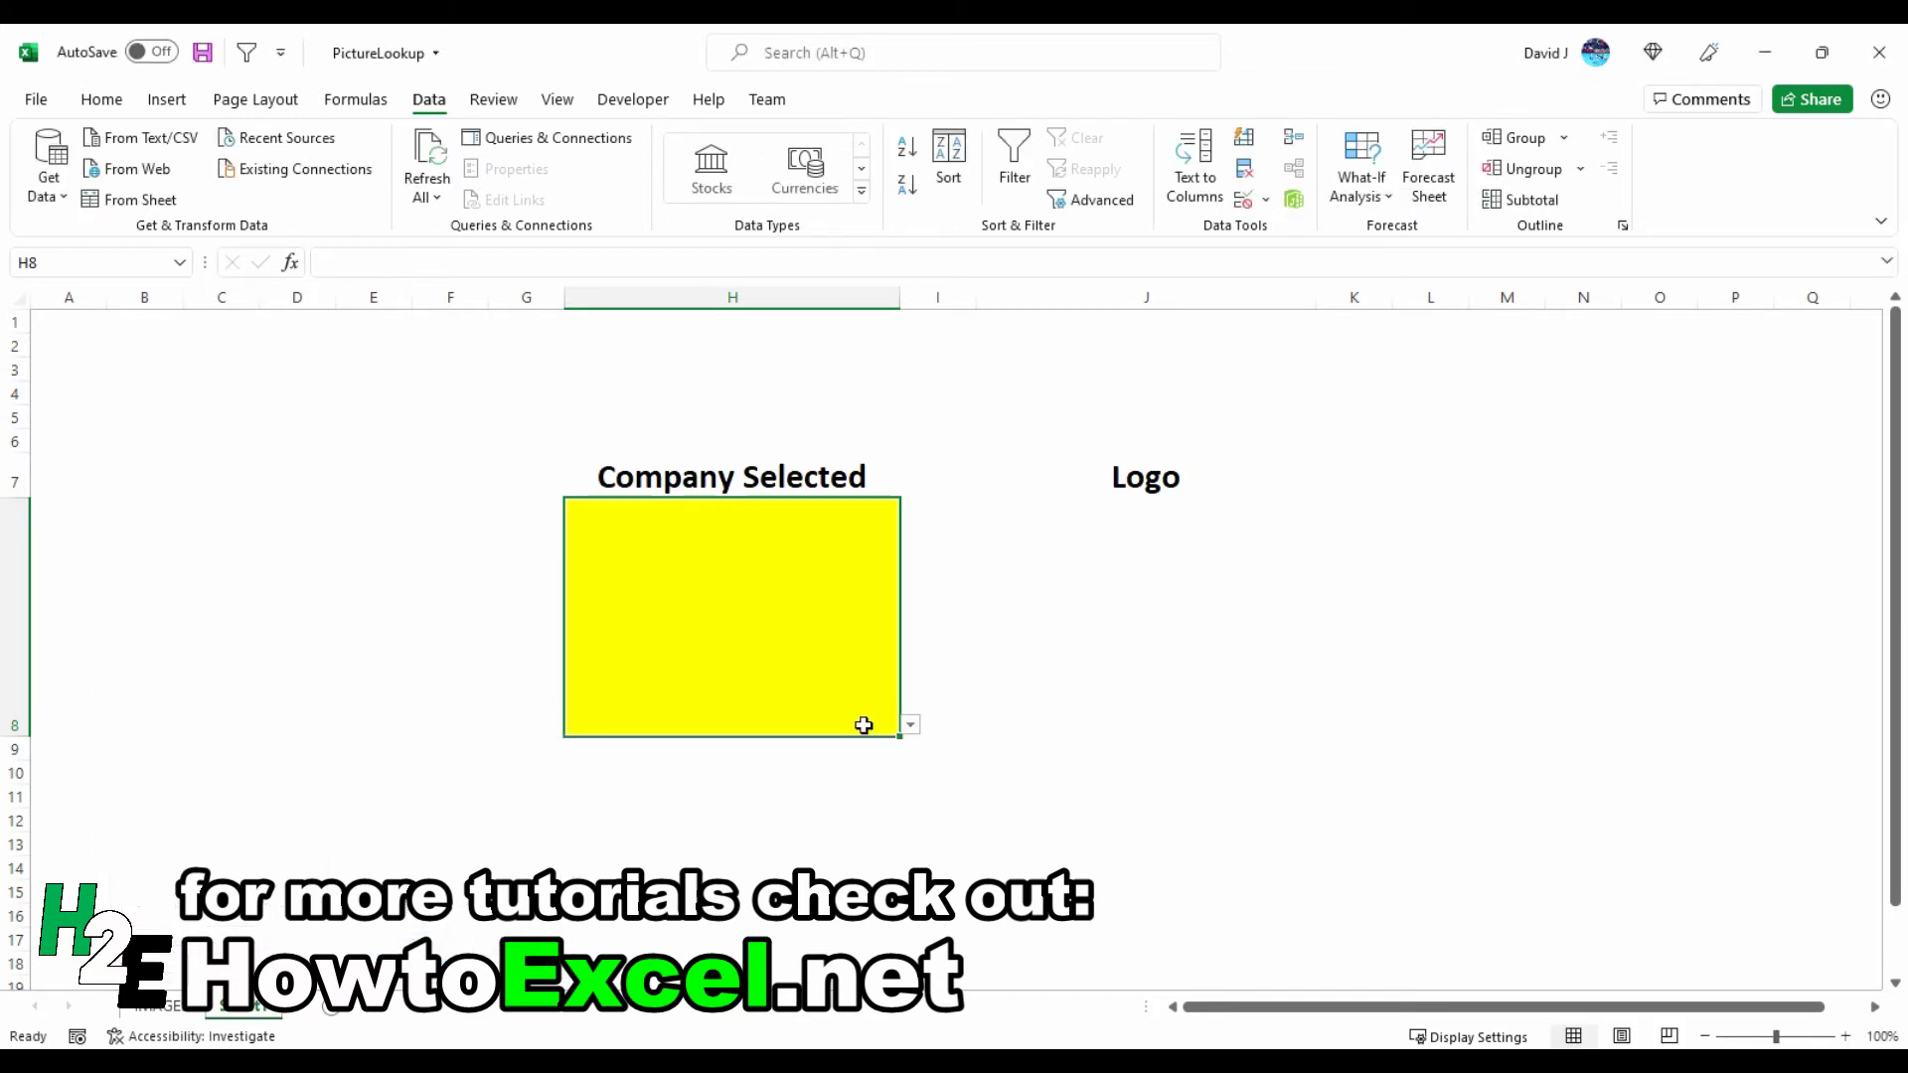
{"action": "left_click", "coordinate": [910, 724]}
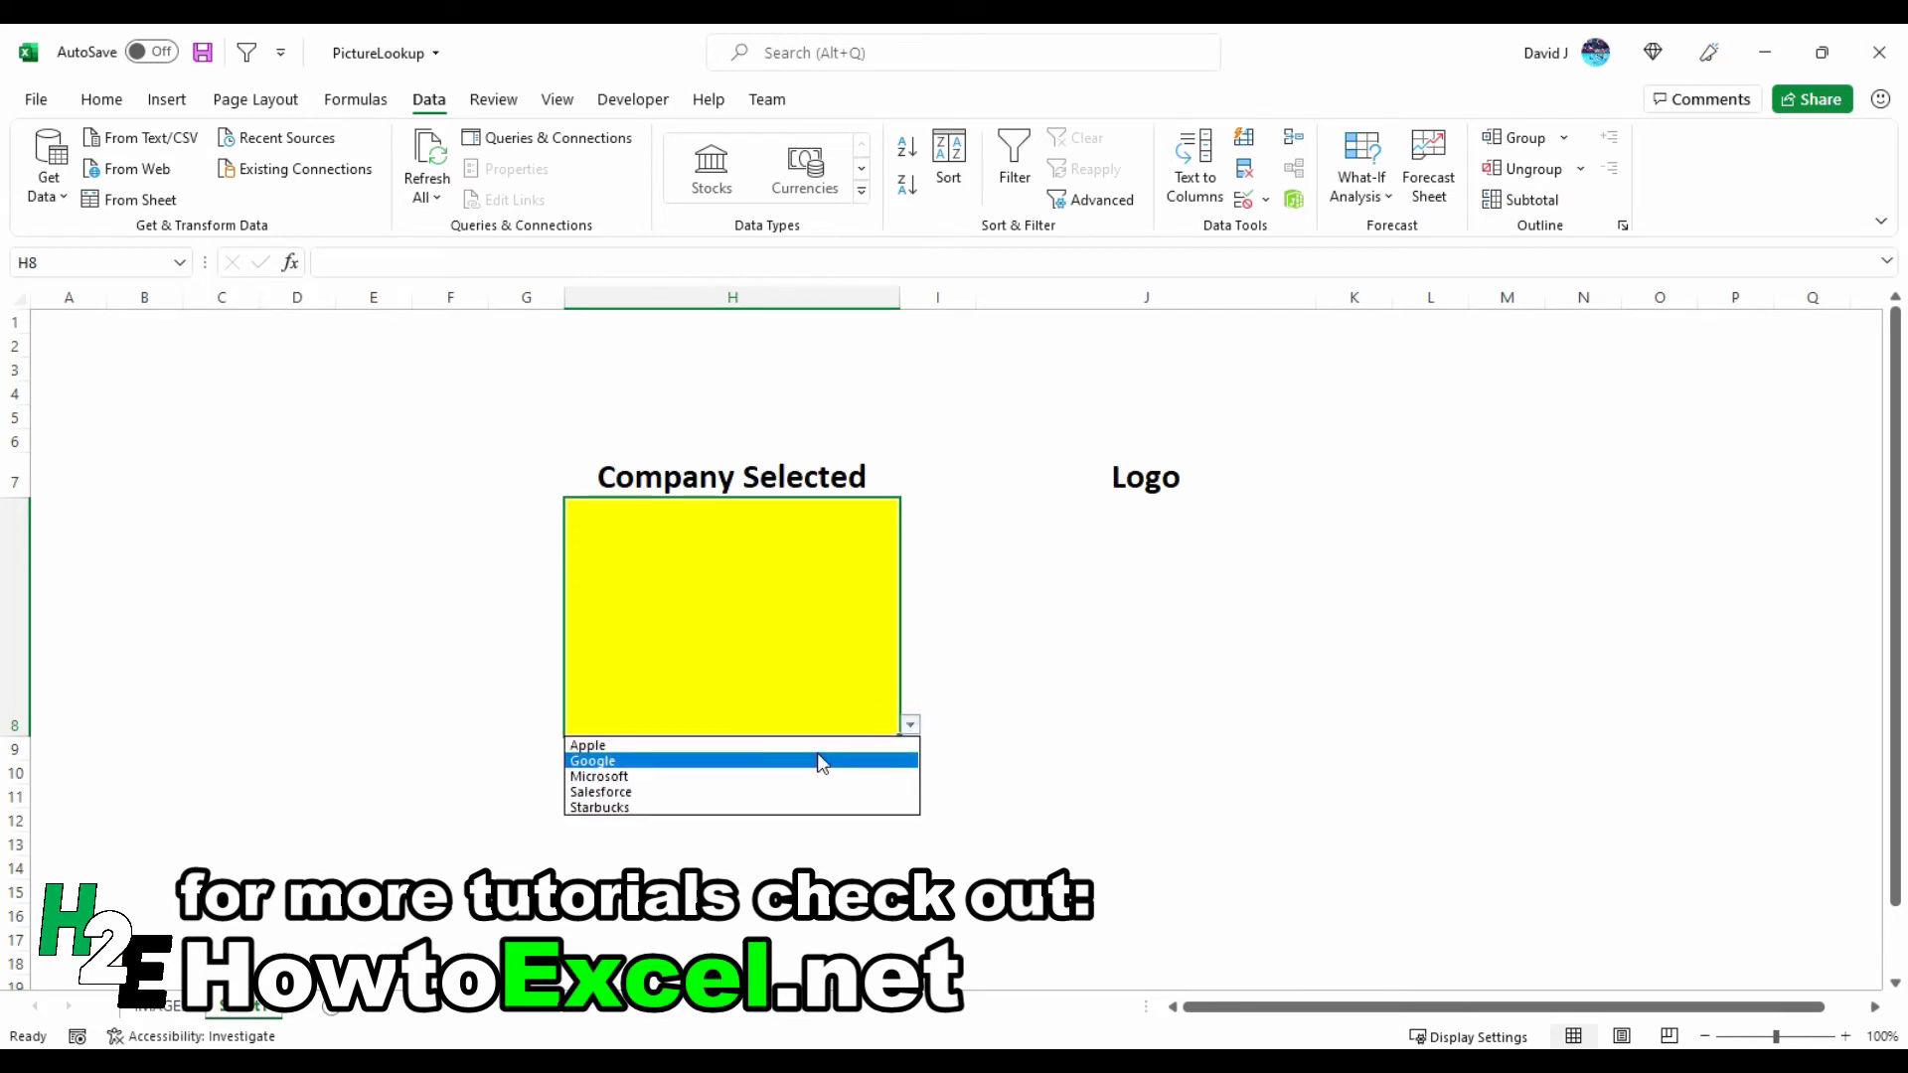
{"action": "left_click", "coordinate": [899, 666]}
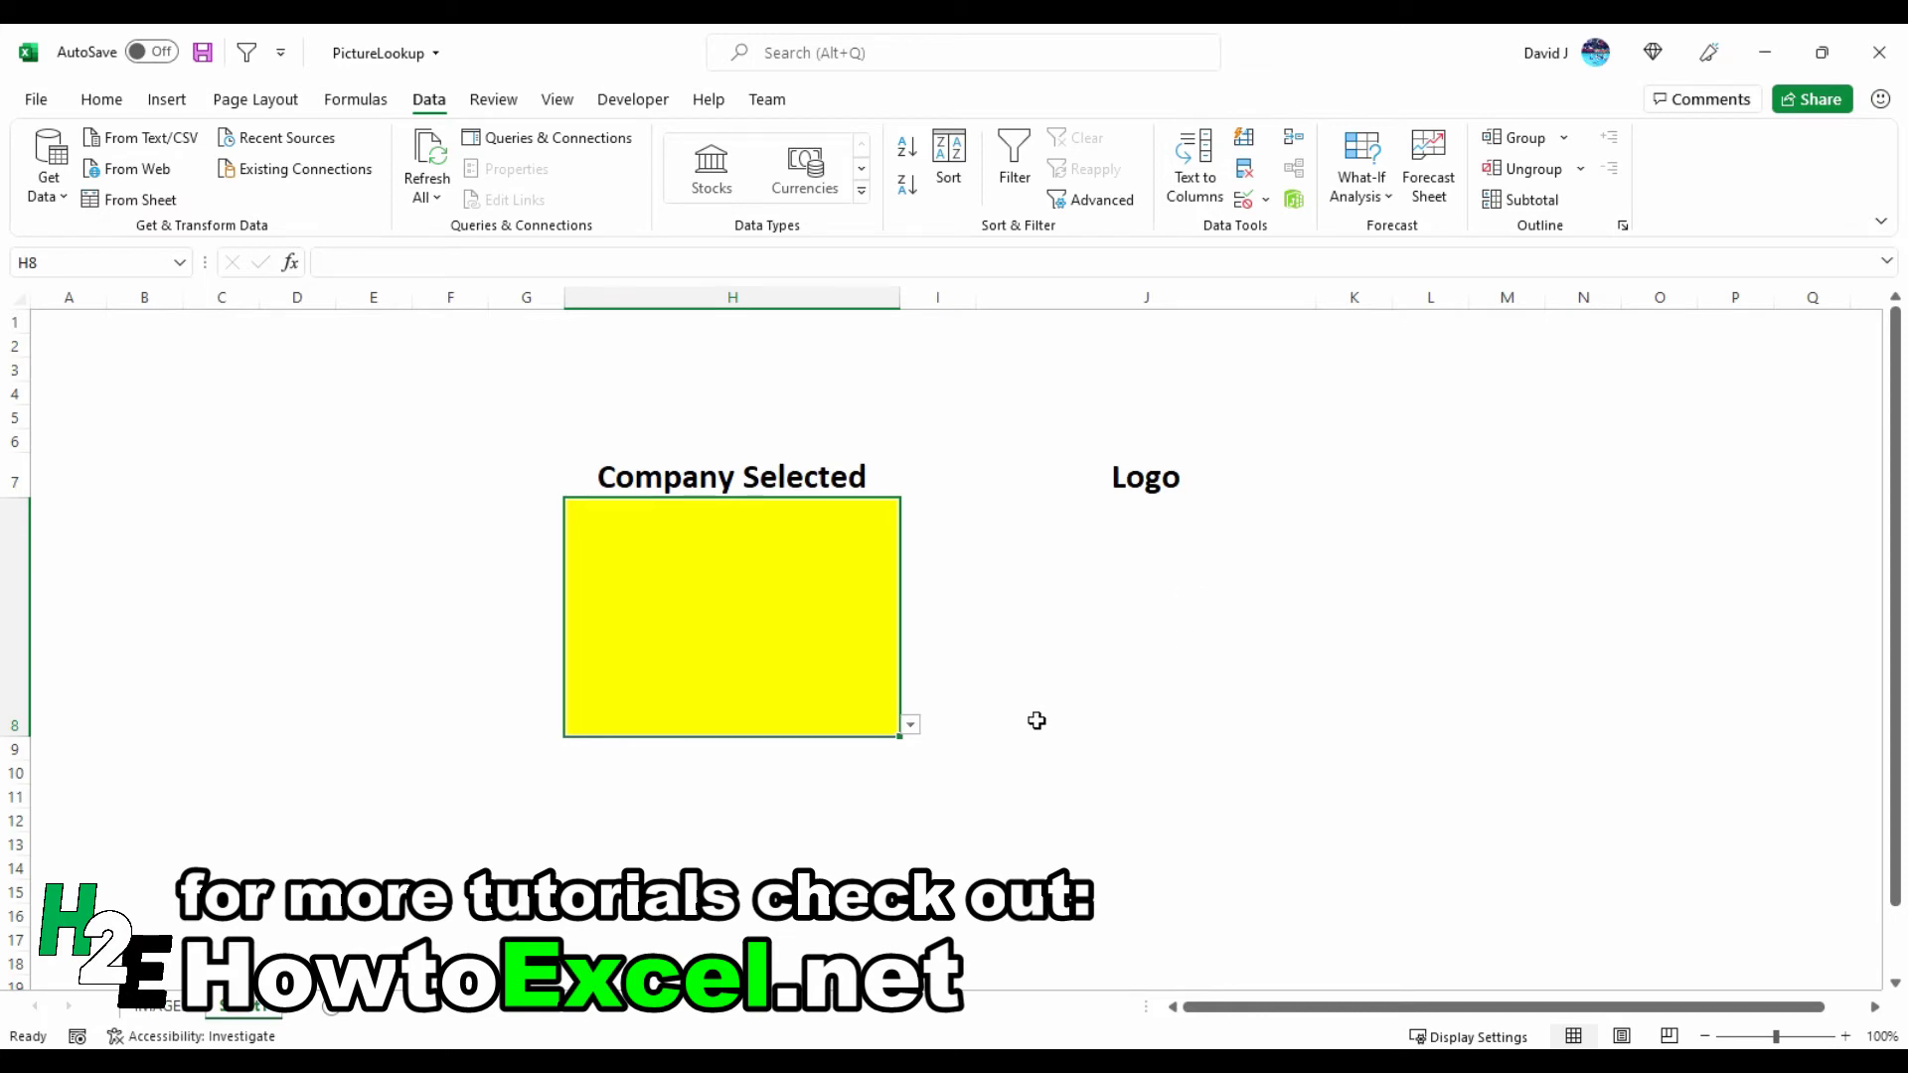
Copy the Apple logo from the logo sheet into Logo cell J8, resized to fit
{"action": "left_click", "coordinate": [157, 1005]}
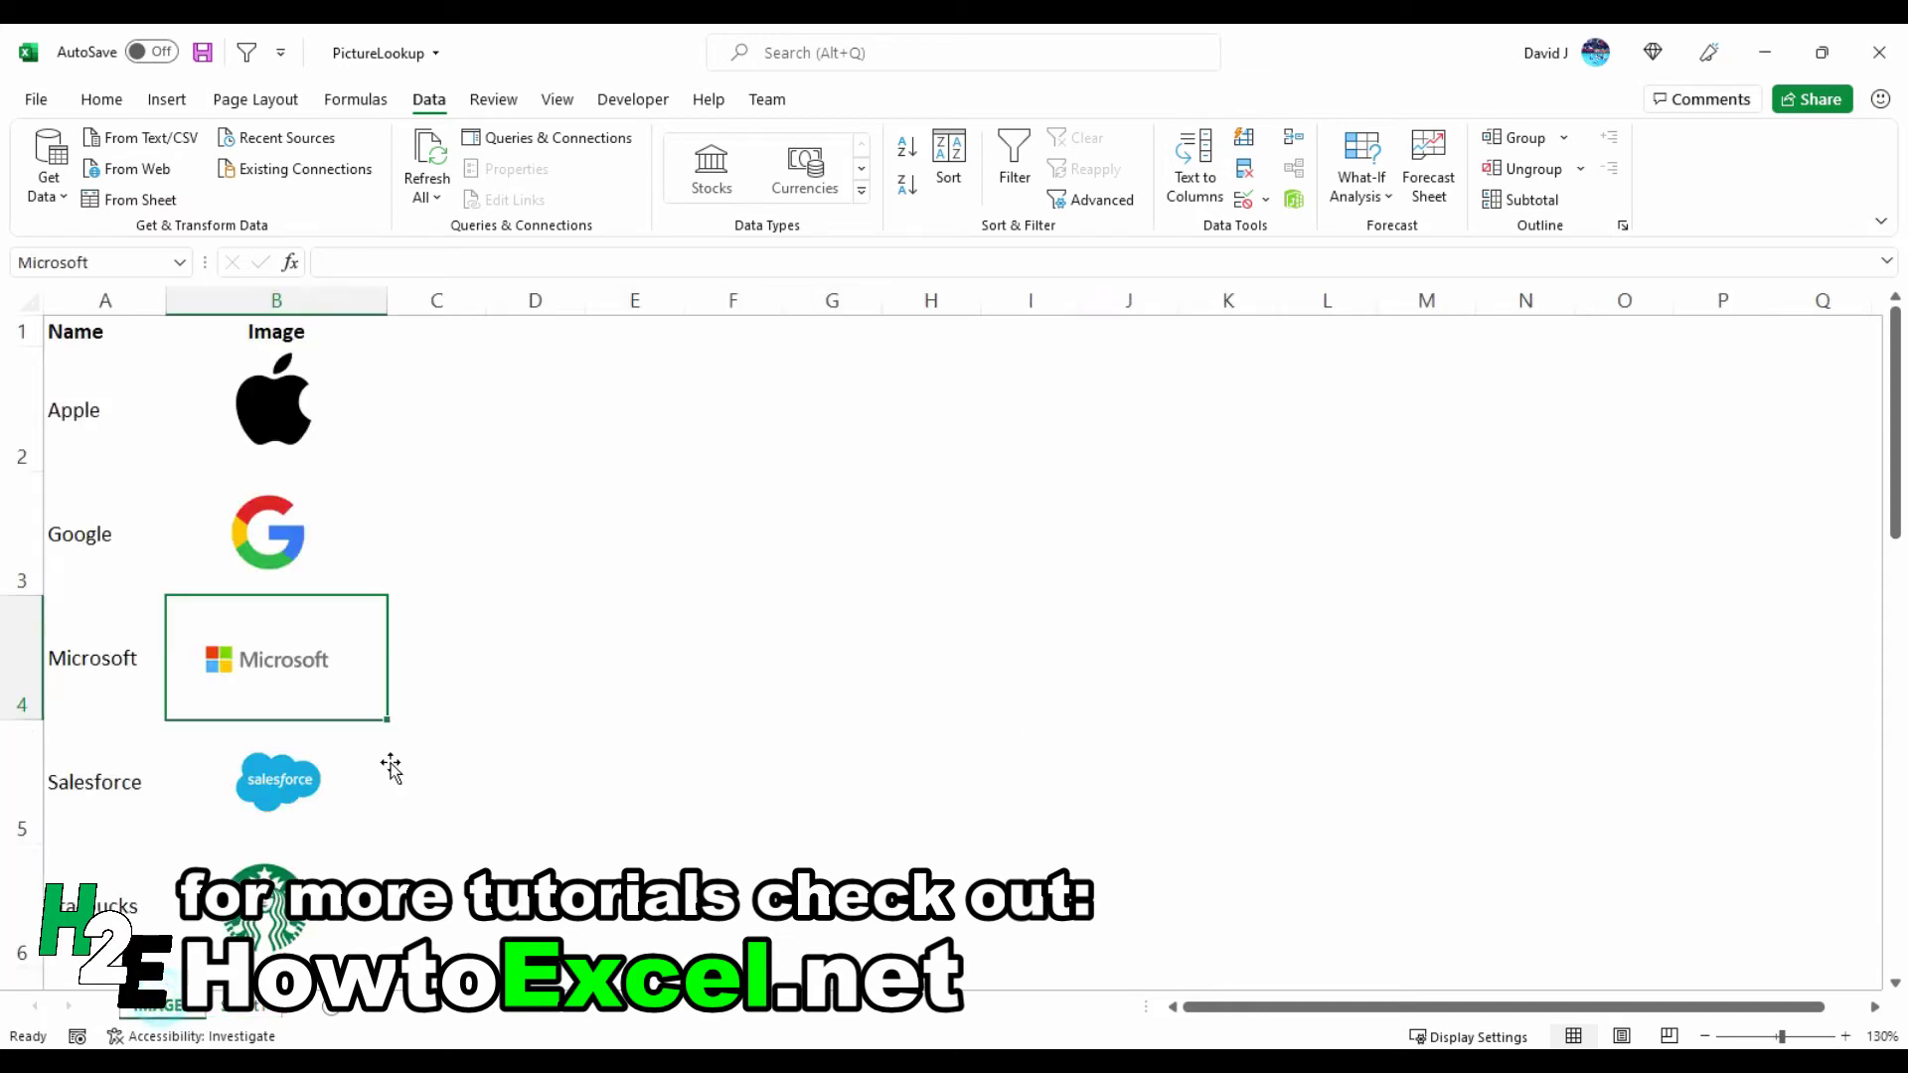
{"action": "left_click", "coordinate": [299, 423]}
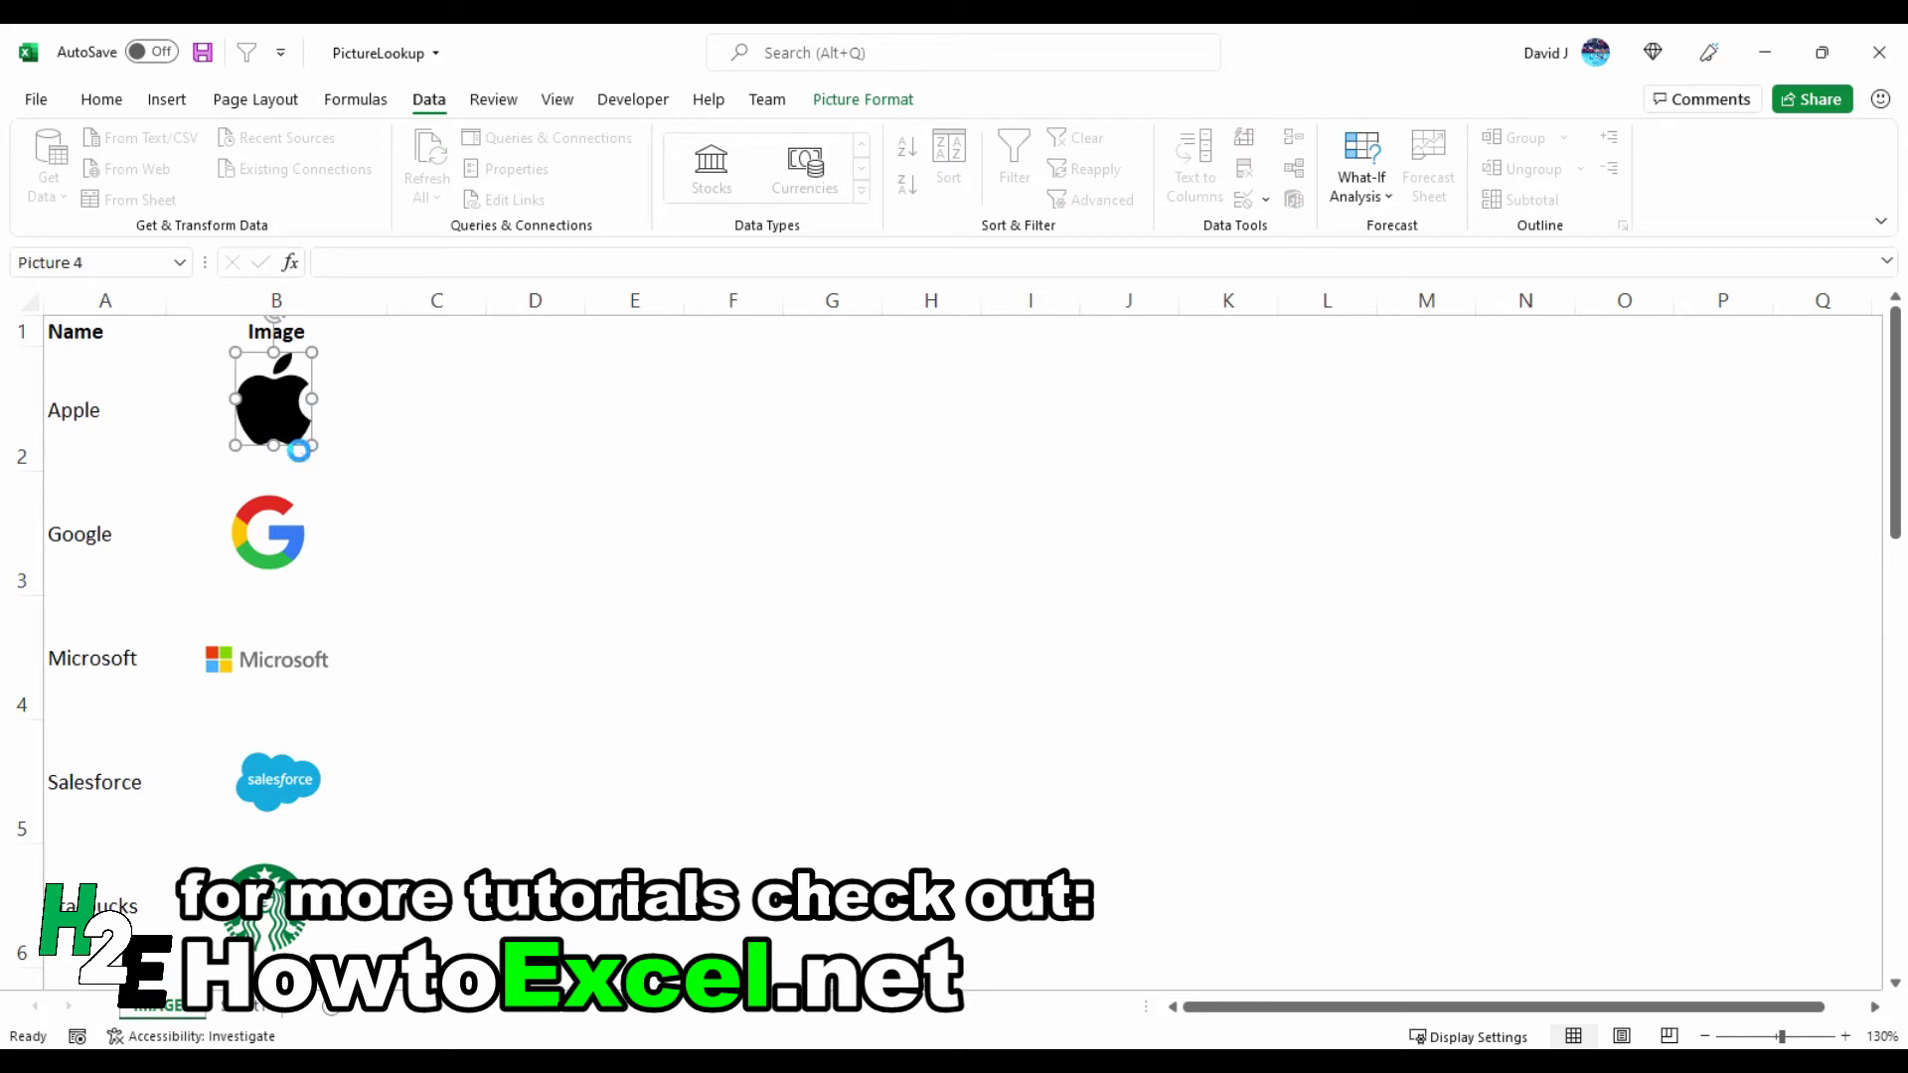
{"action": "left_click", "coordinate": [243, 1006]}
{"action": "left_click", "coordinate": [1051, 641]}
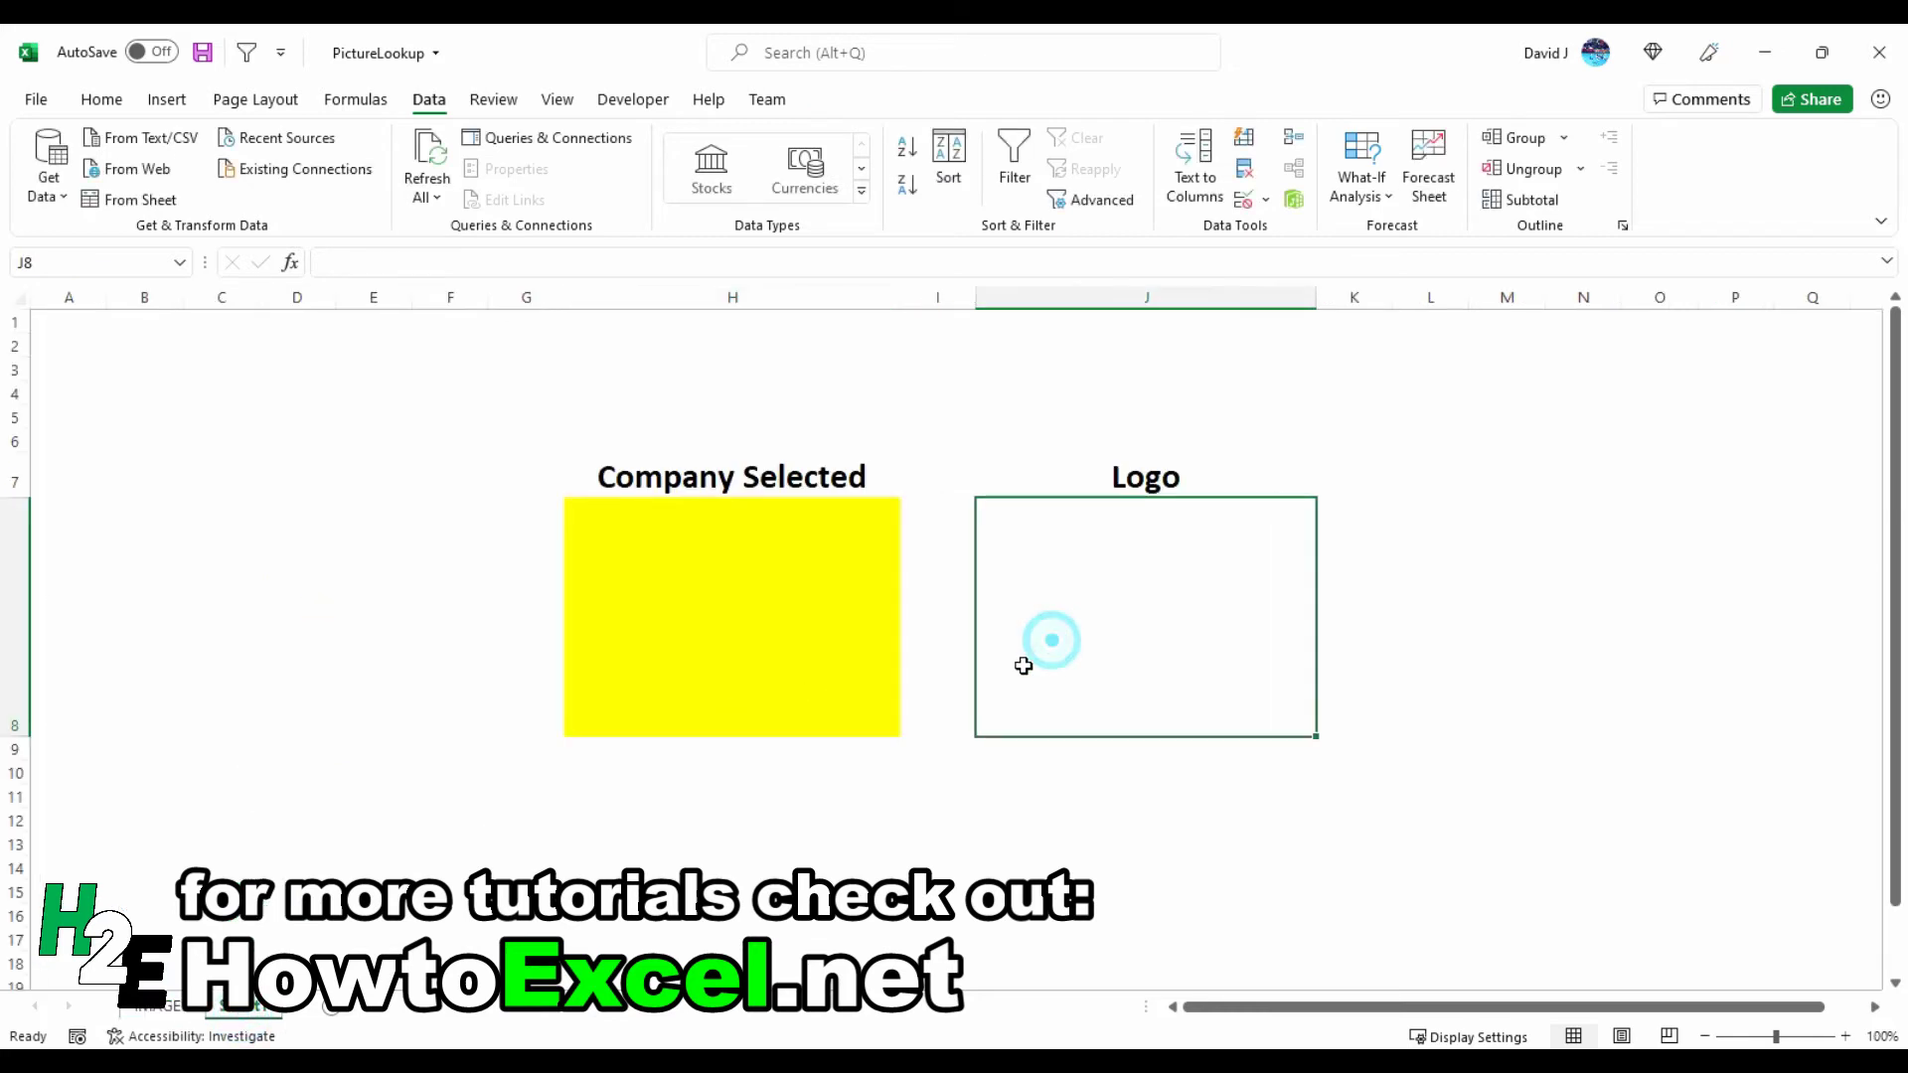
{"action": "key", "text": "ctrl+v"}
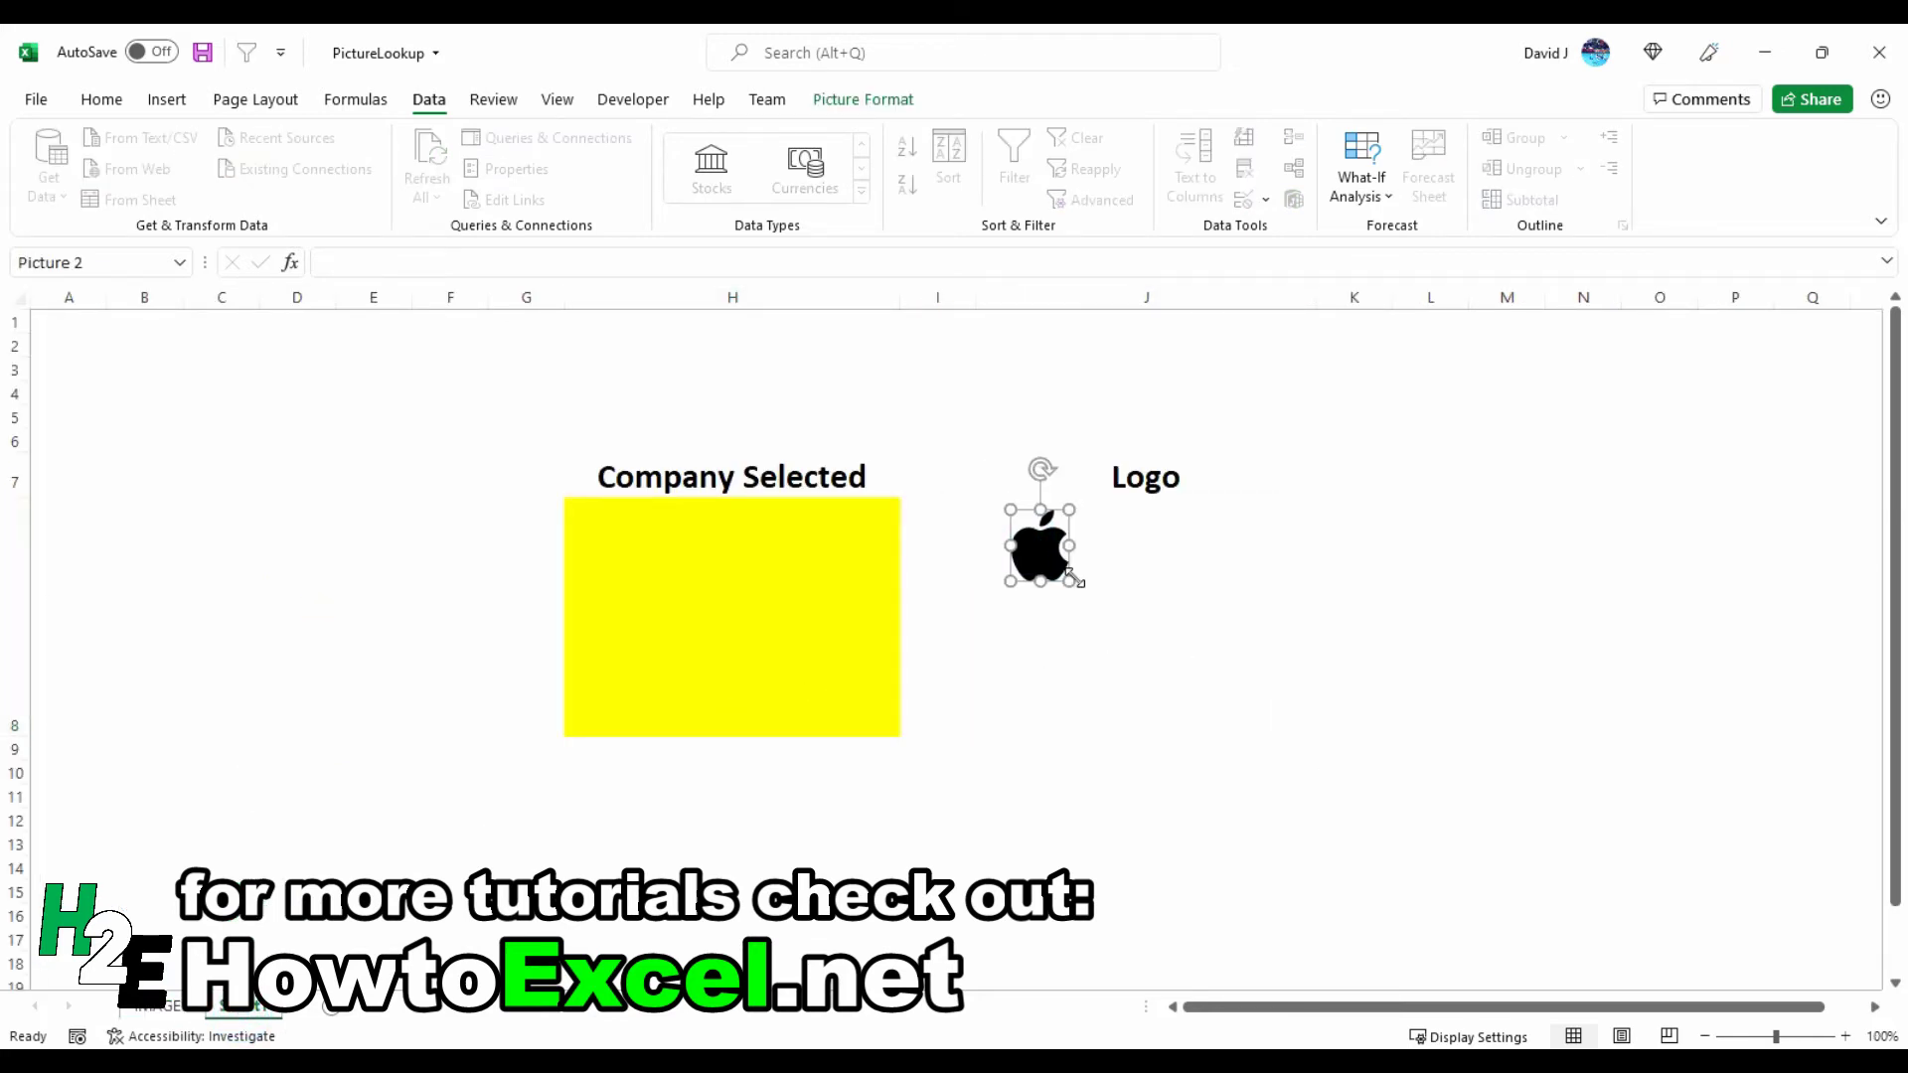
{"action": "left_click_drag", "start_coordinate": [1067, 576], "coordinate": [1264, 610]}
{"action": "mouse_move", "coordinate": [1150, 686]}
{"action": "left_mouse_down"}
{"action": "mouse_move", "coordinate": [1150, 660]}
{"action": "mouse_move", "coordinate": [1150, 681]}
{"action": "left_mouse_up"}
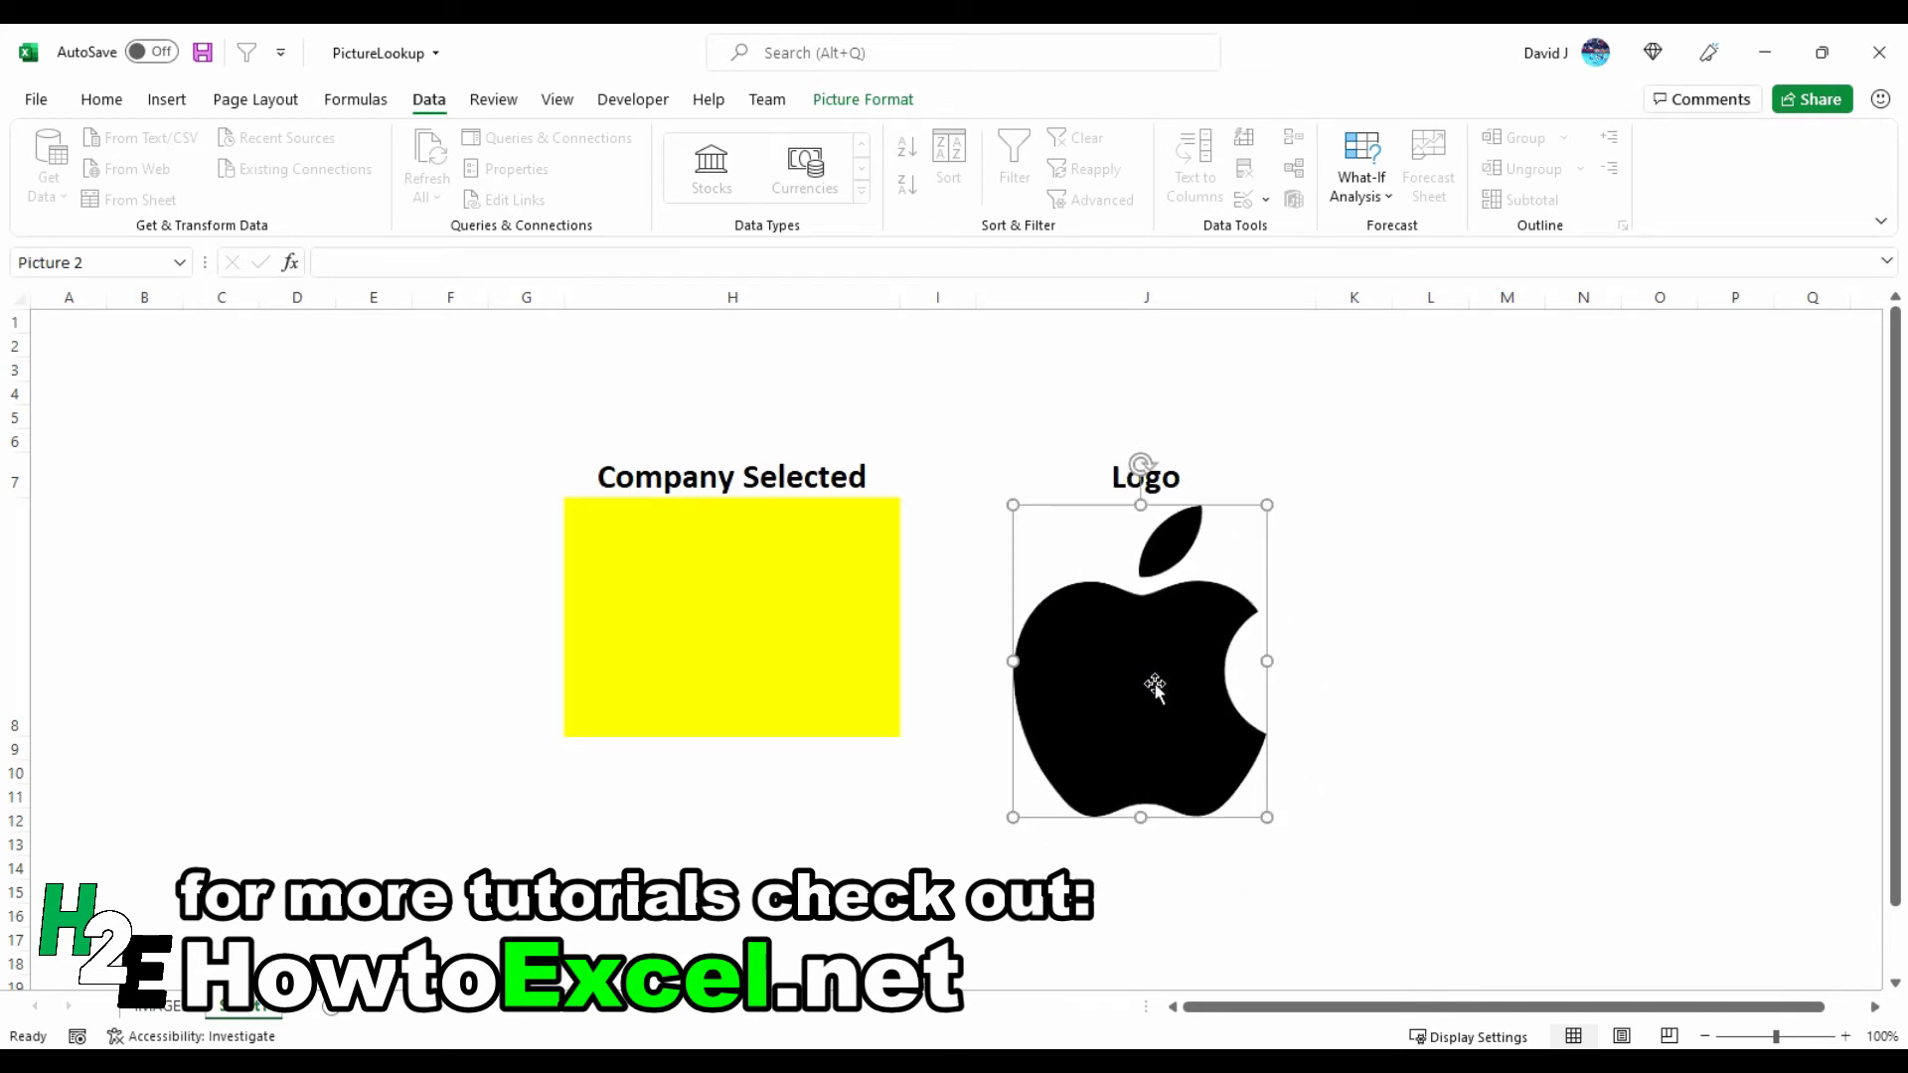
{"action": "left_click_drag", "start_coordinate": [1269, 818], "coordinate": [1153, 641]}
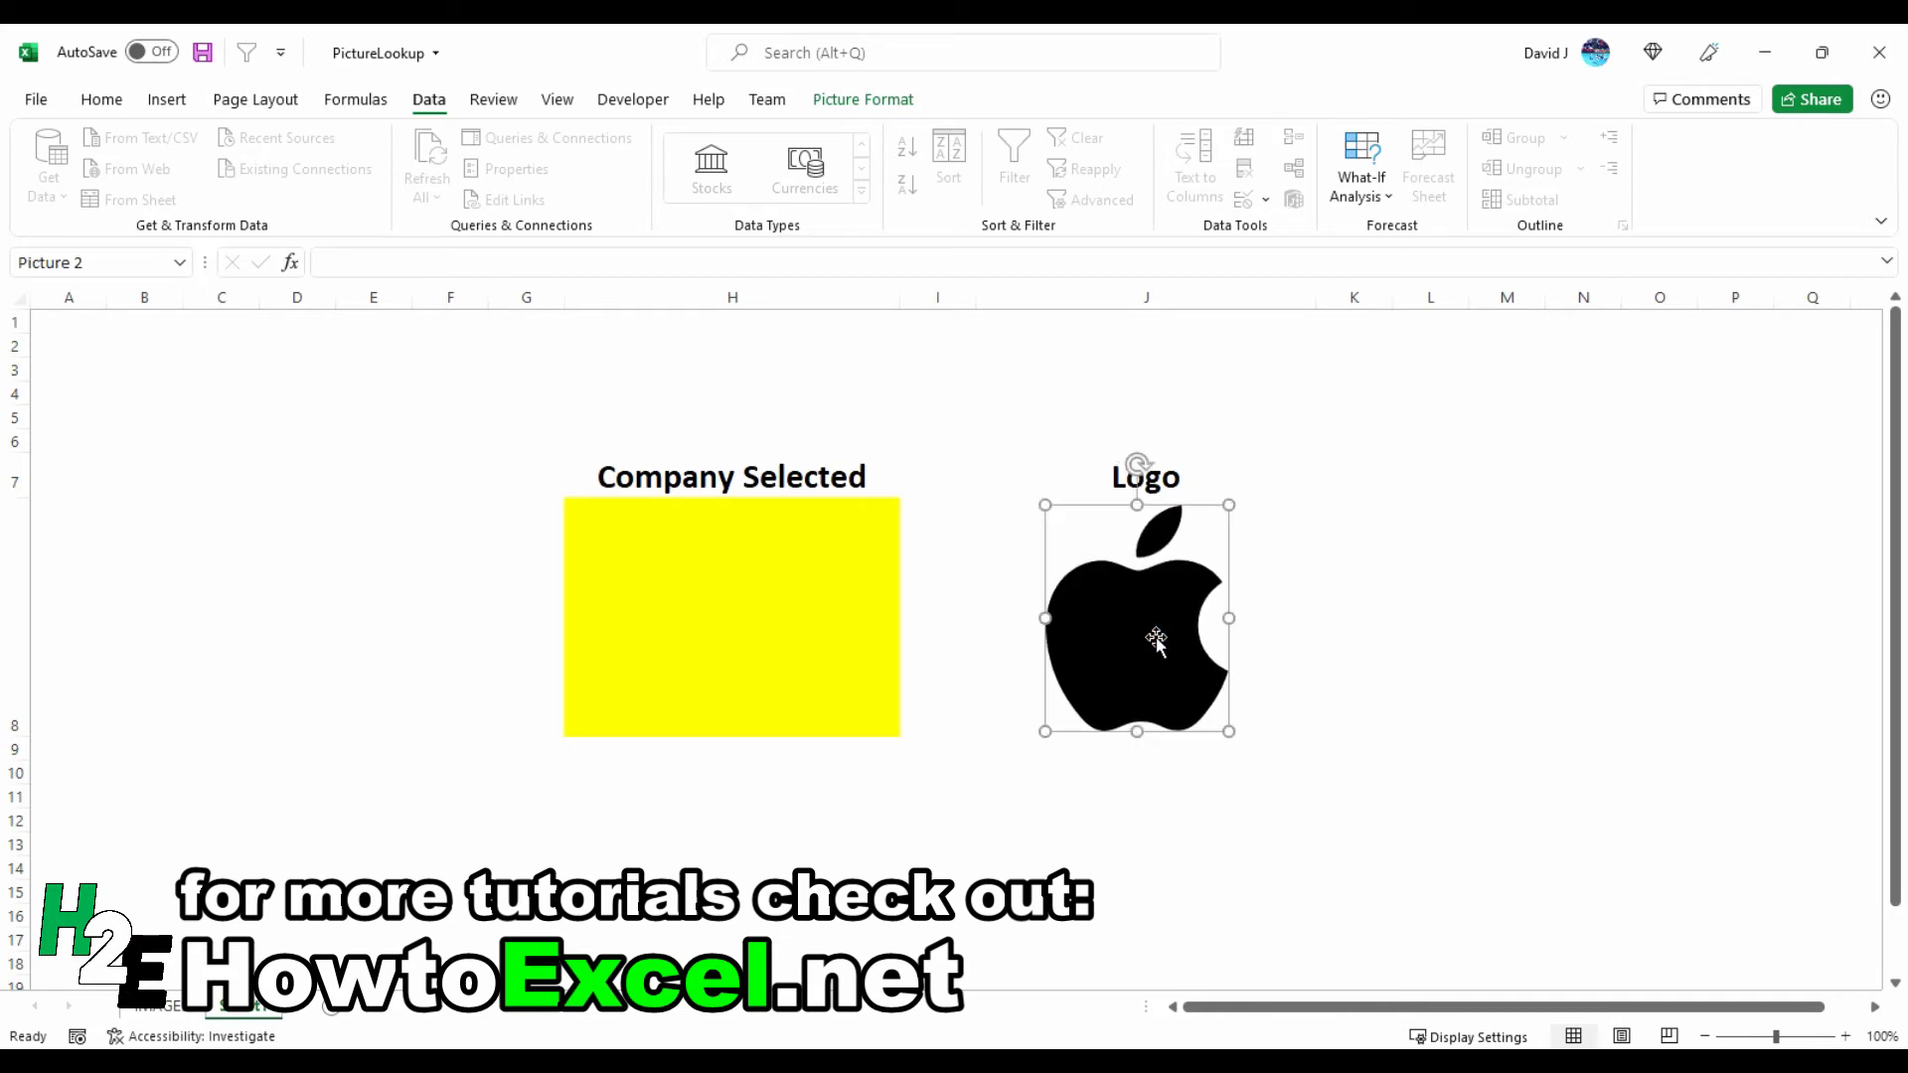
{"action": "left_click", "coordinate": [1310, 649]}
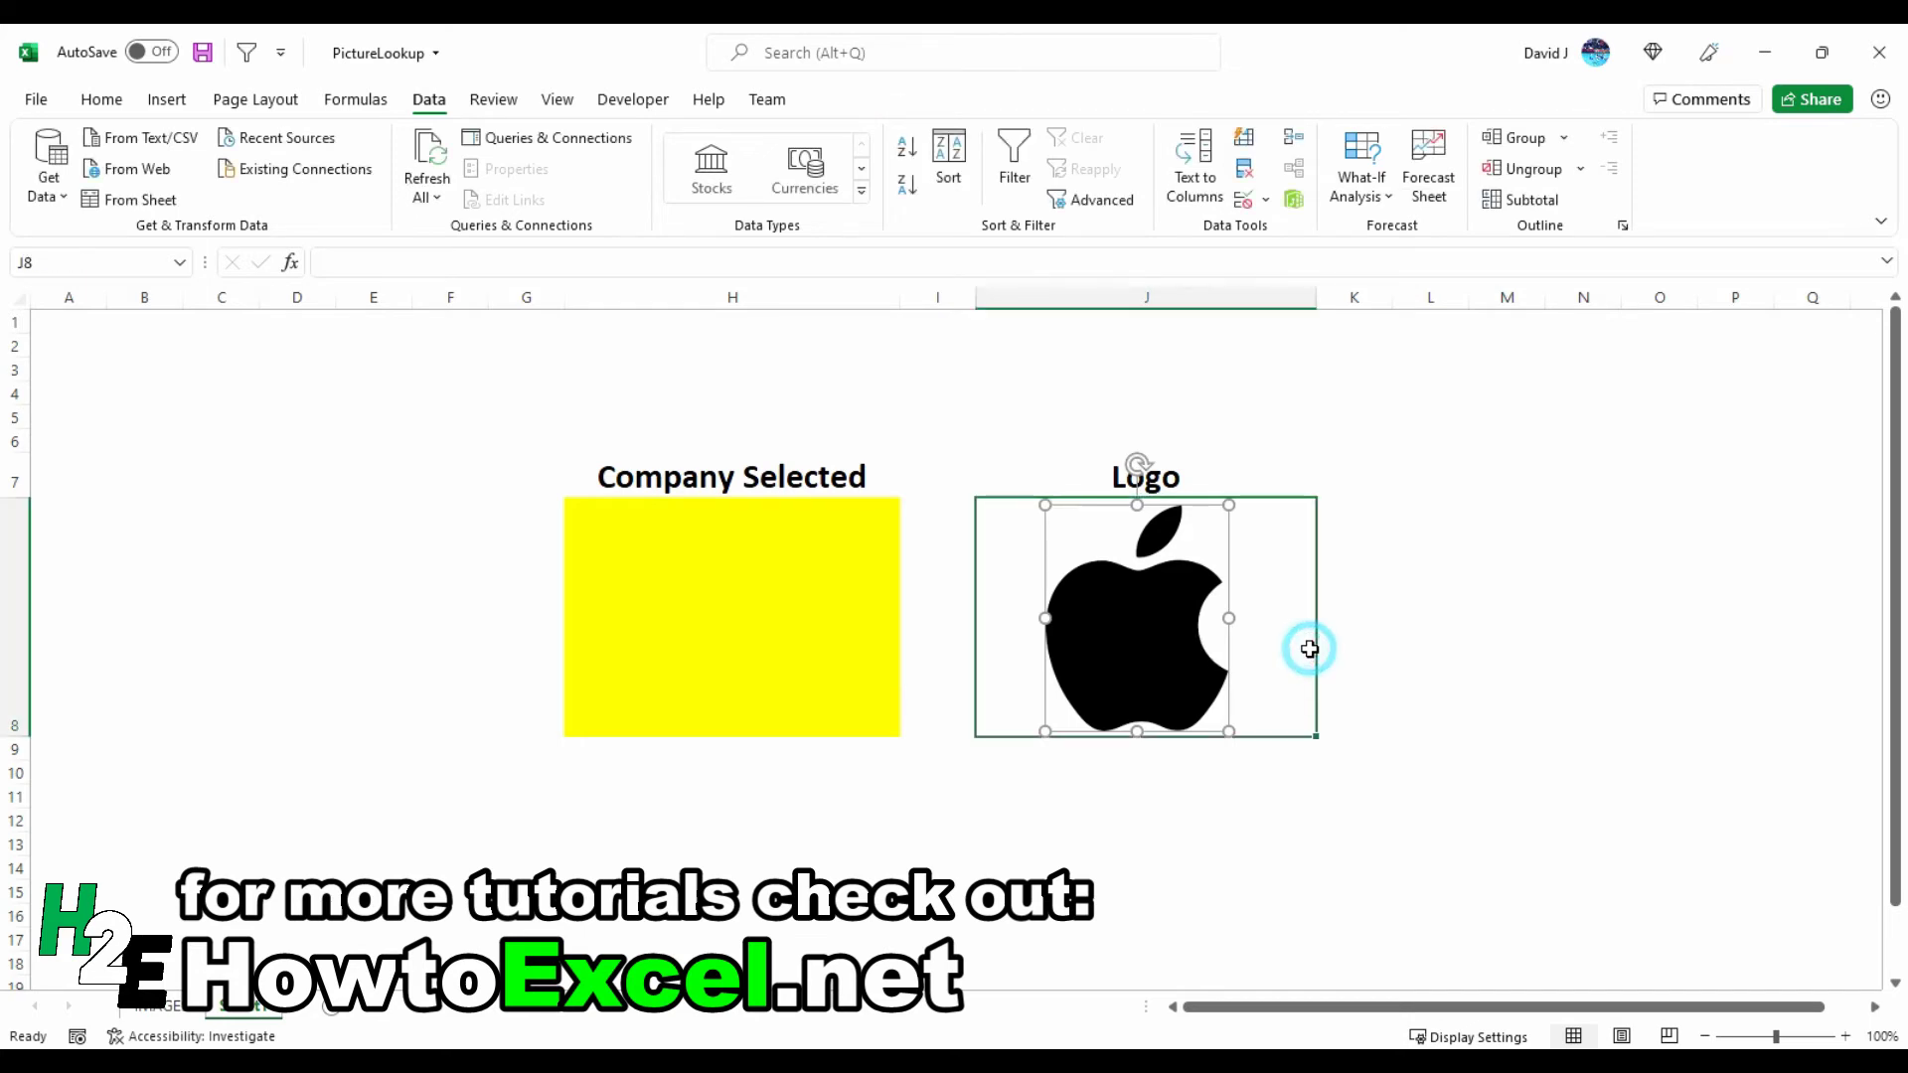
Choose Apple, then Microsoft, from H8's company dropdown
{"action": "left_click", "coordinate": [885, 647]}
{"action": "left_click", "coordinate": [910, 728]}
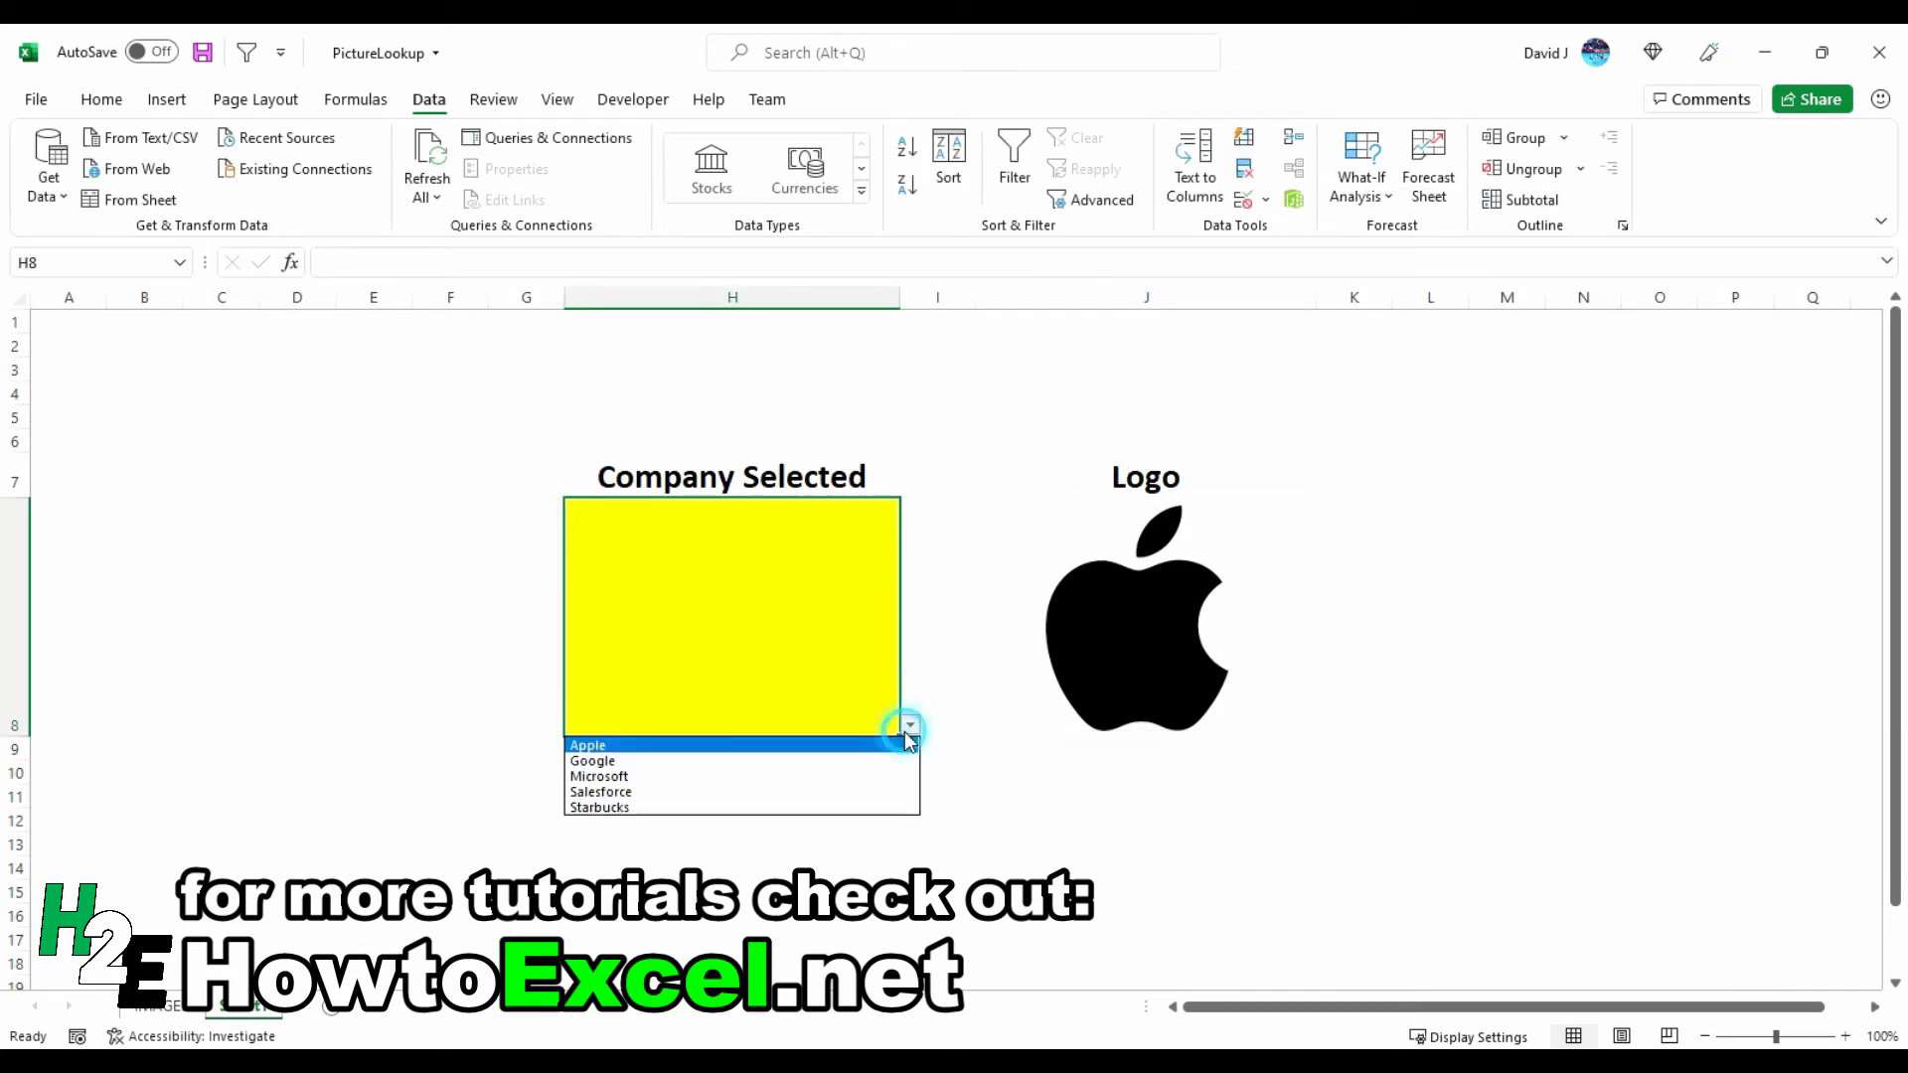
{"action": "left_click", "coordinate": [818, 745]}
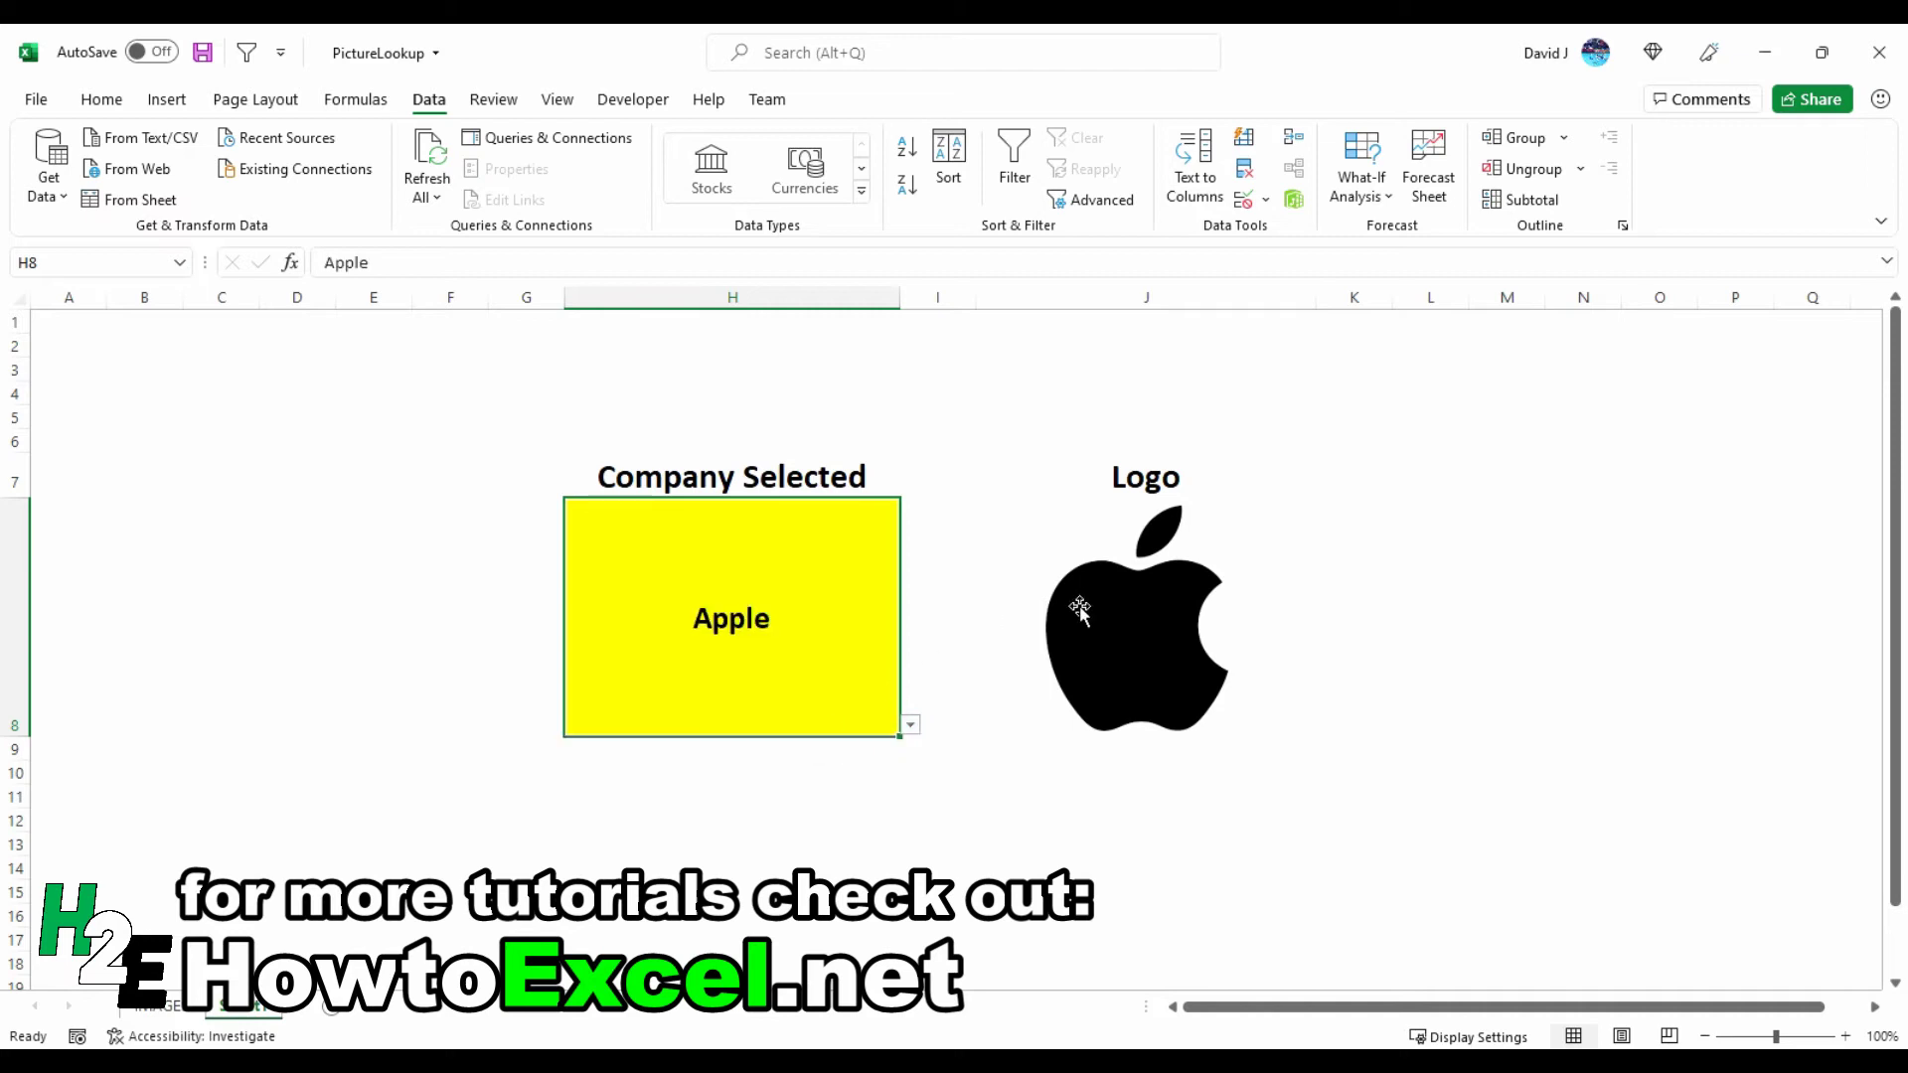
{"action": "left_click", "coordinate": [910, 726]}
{"action": "left_click", "coordinate": [843, 779]}
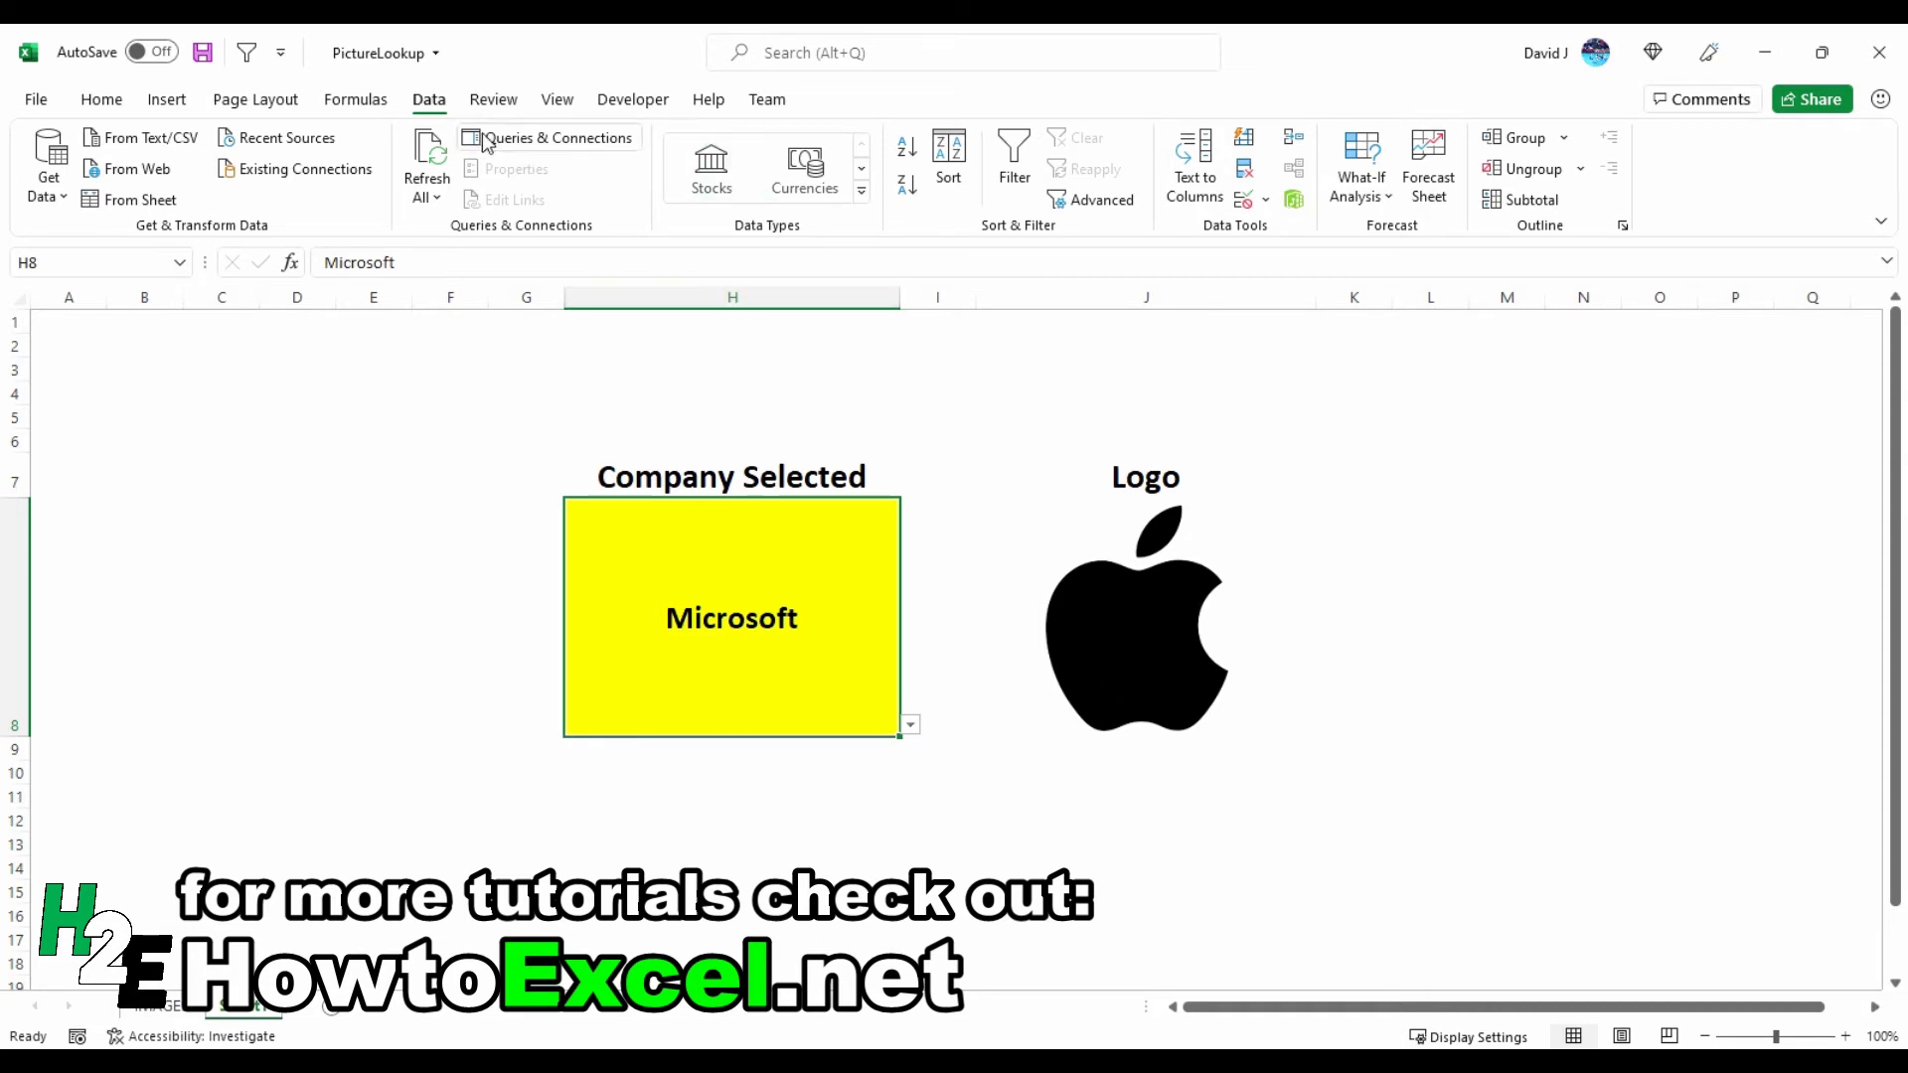
In Name Manager, create the name CompanySelected referring to =INDIRECT(Sheet1!$H$8)
{"action": "left_click", "coordinate": [388, 104]}
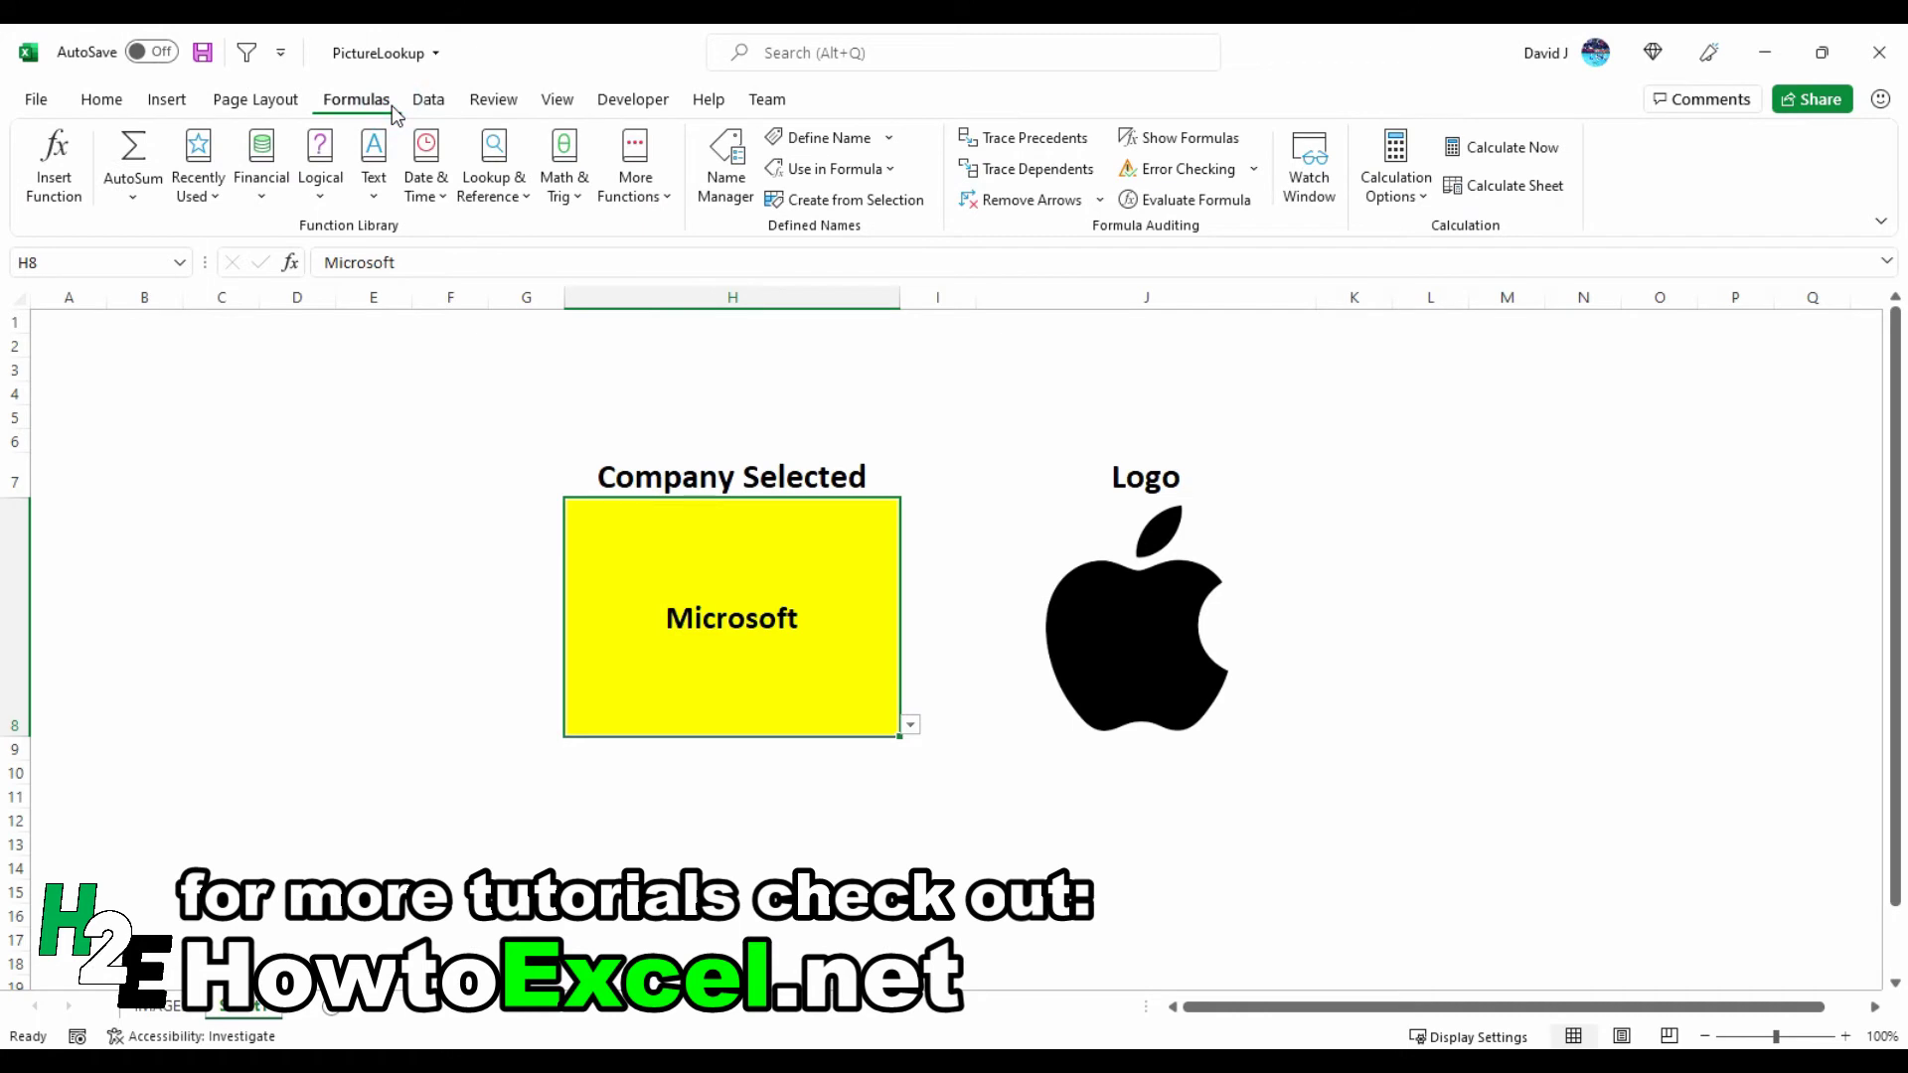
{"action": "left_click", "coordinate": [727, 189]}
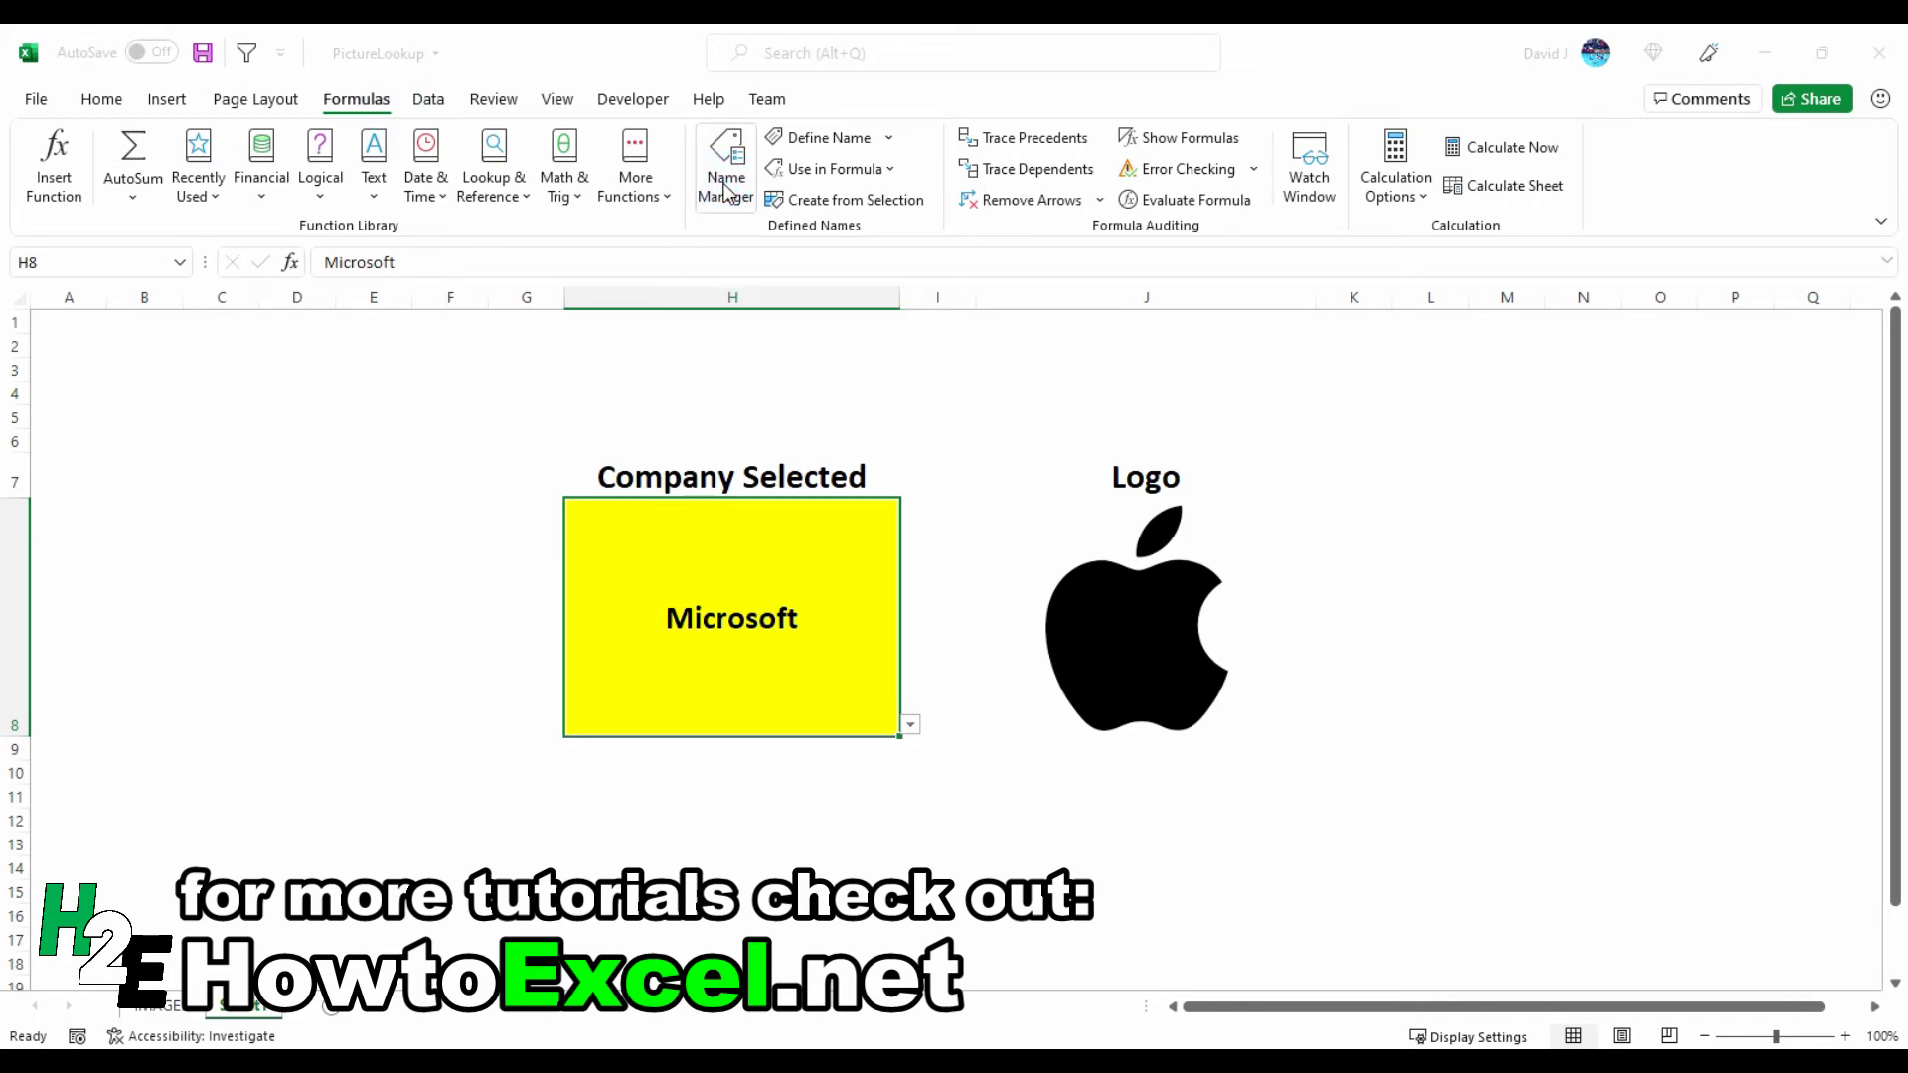
{"action": "left_click_drag", "start_coordinate": [419, 550], "coordinate": [1441, 389]}
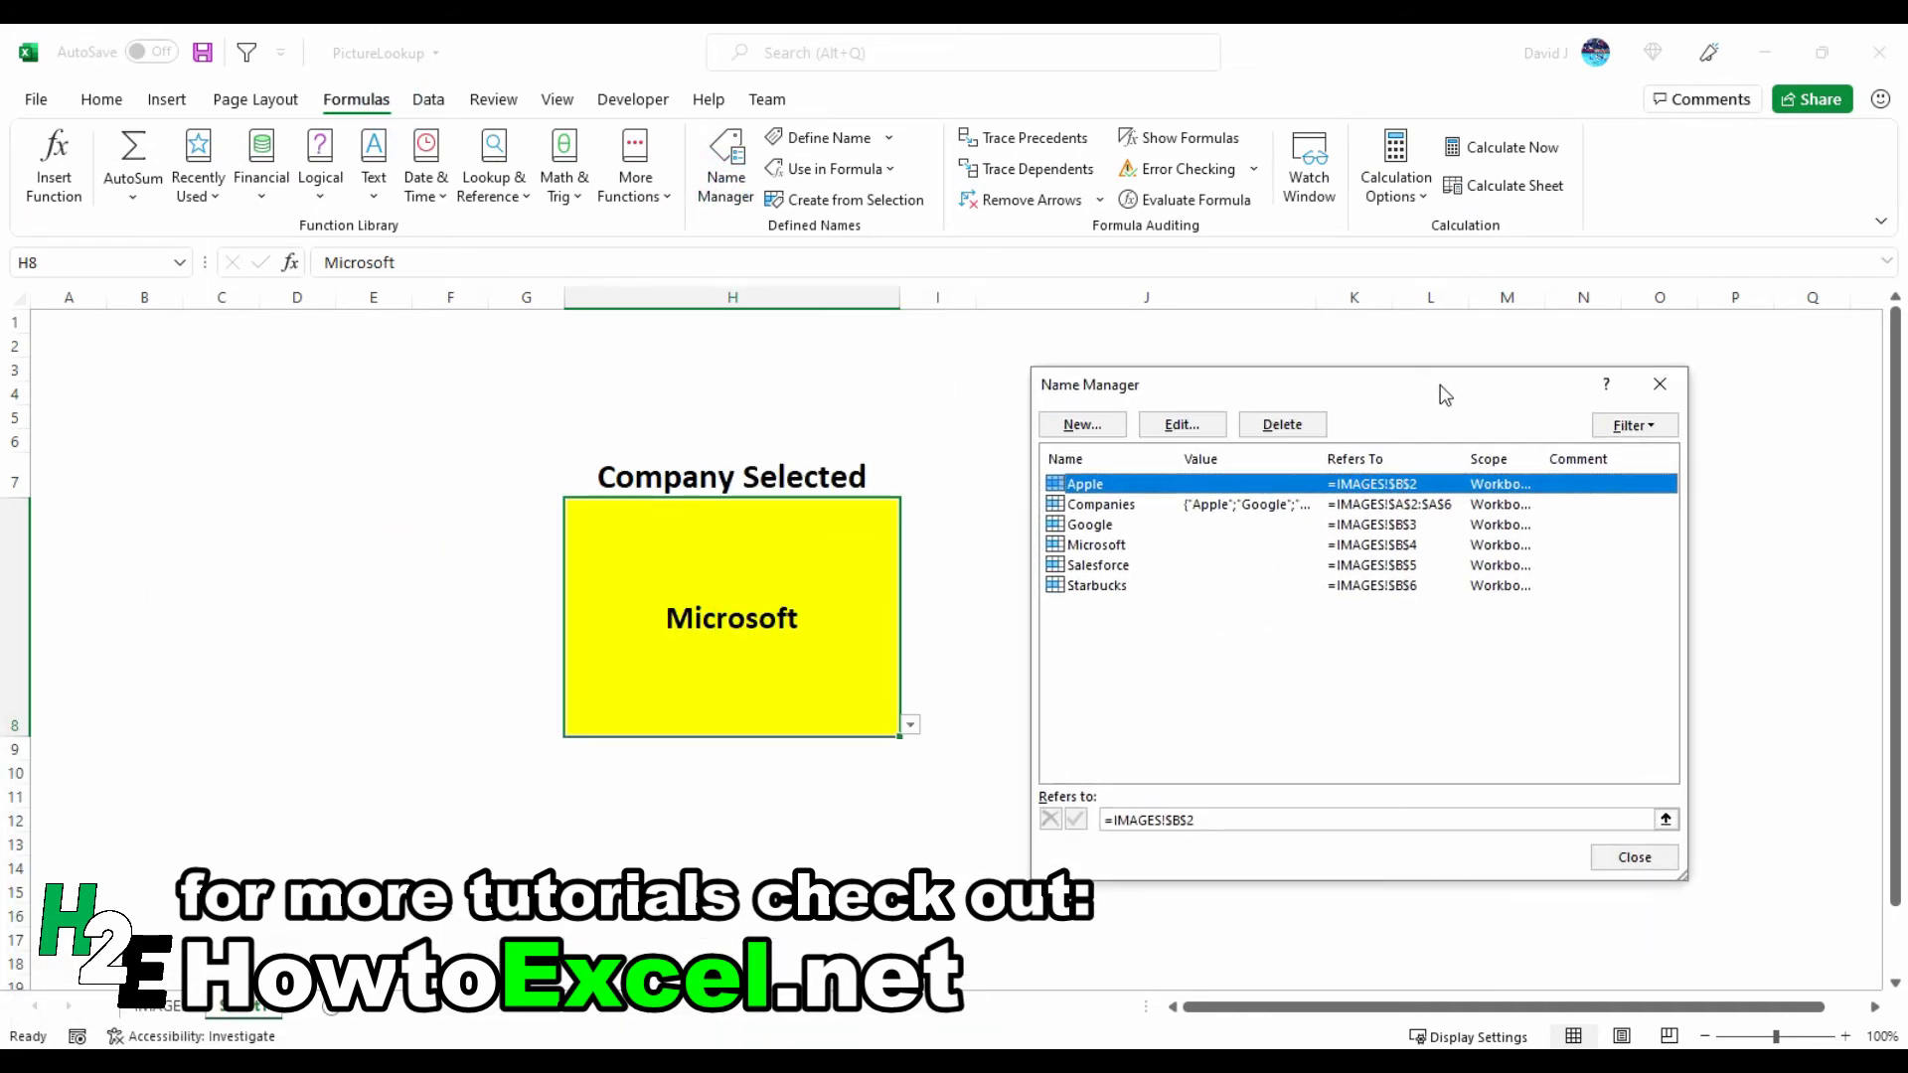
{"action": "left_click", "coordinate": [1083, 425]}
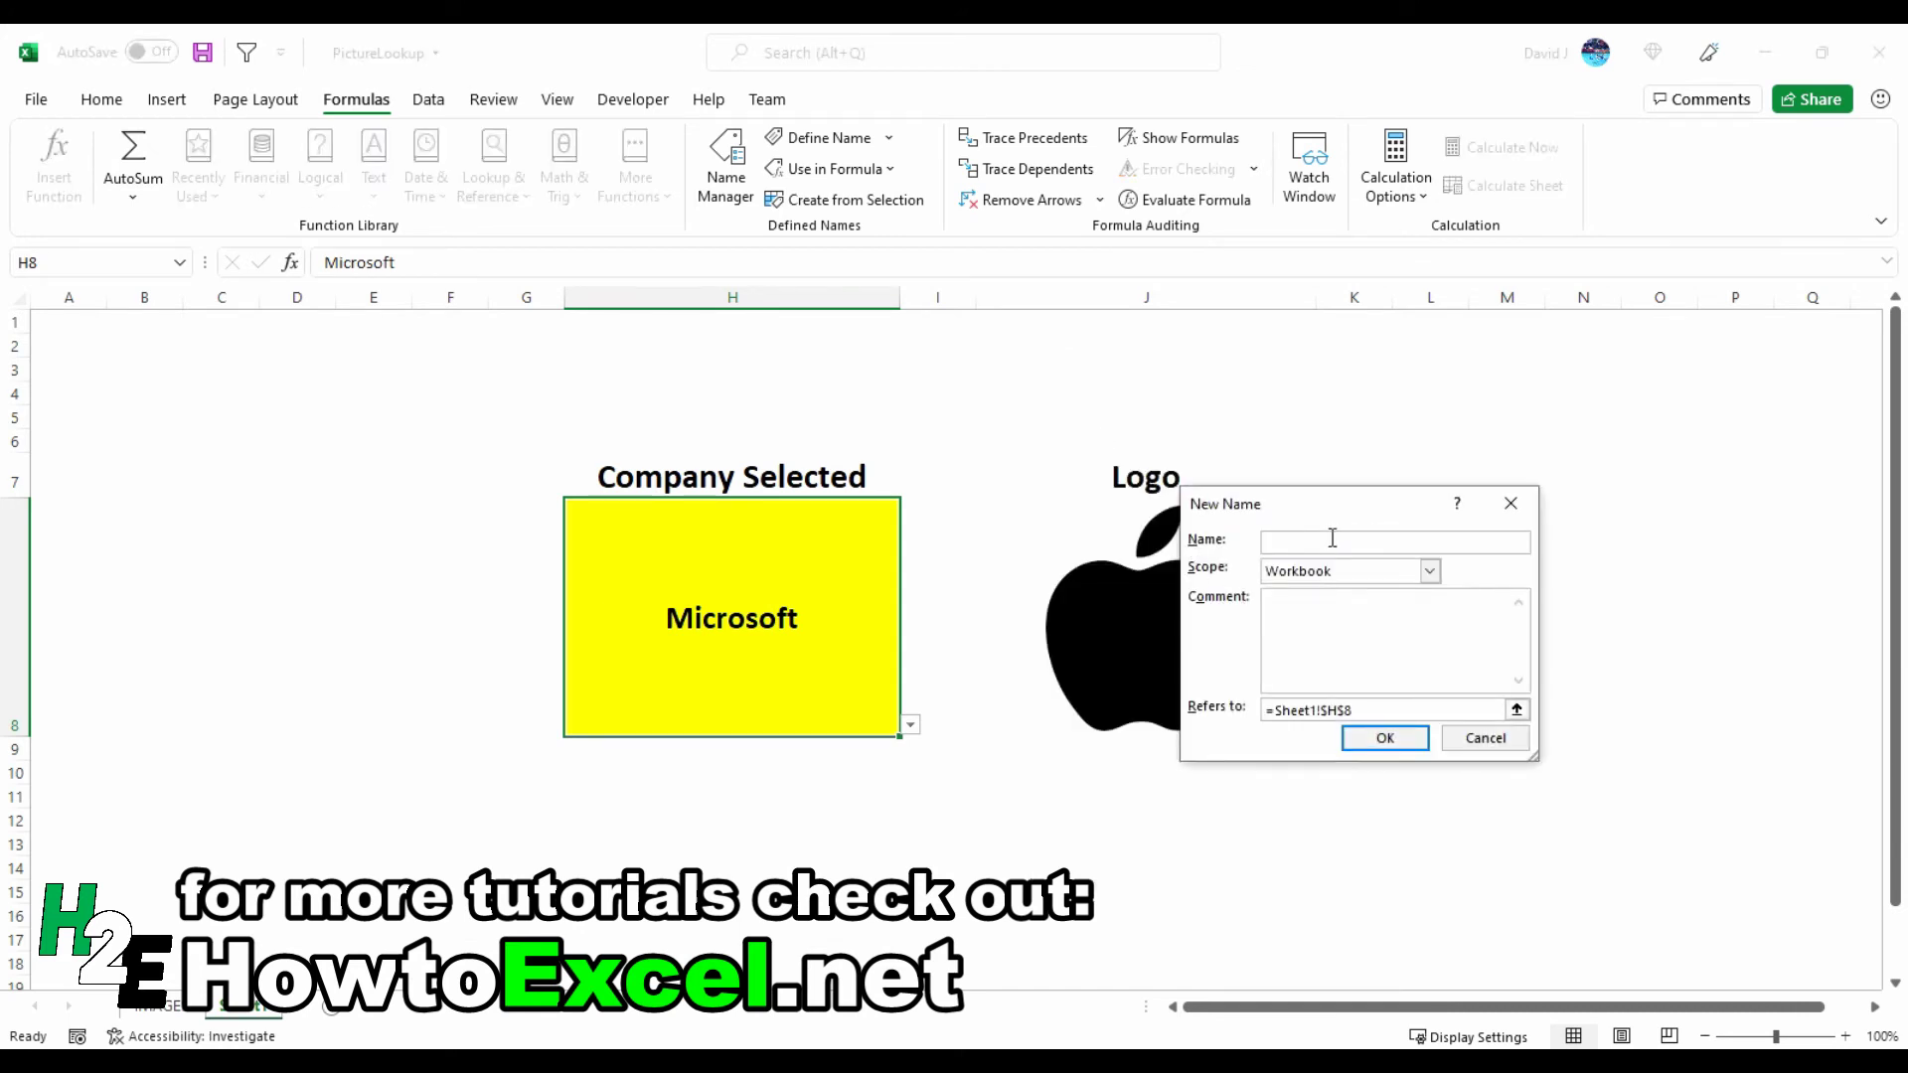
{"action": "type", "text": "CompanySelected"}
{"action": "left_click_drag", "start_coordinate": [1353, 711], "coordinate": [1277, 713]}
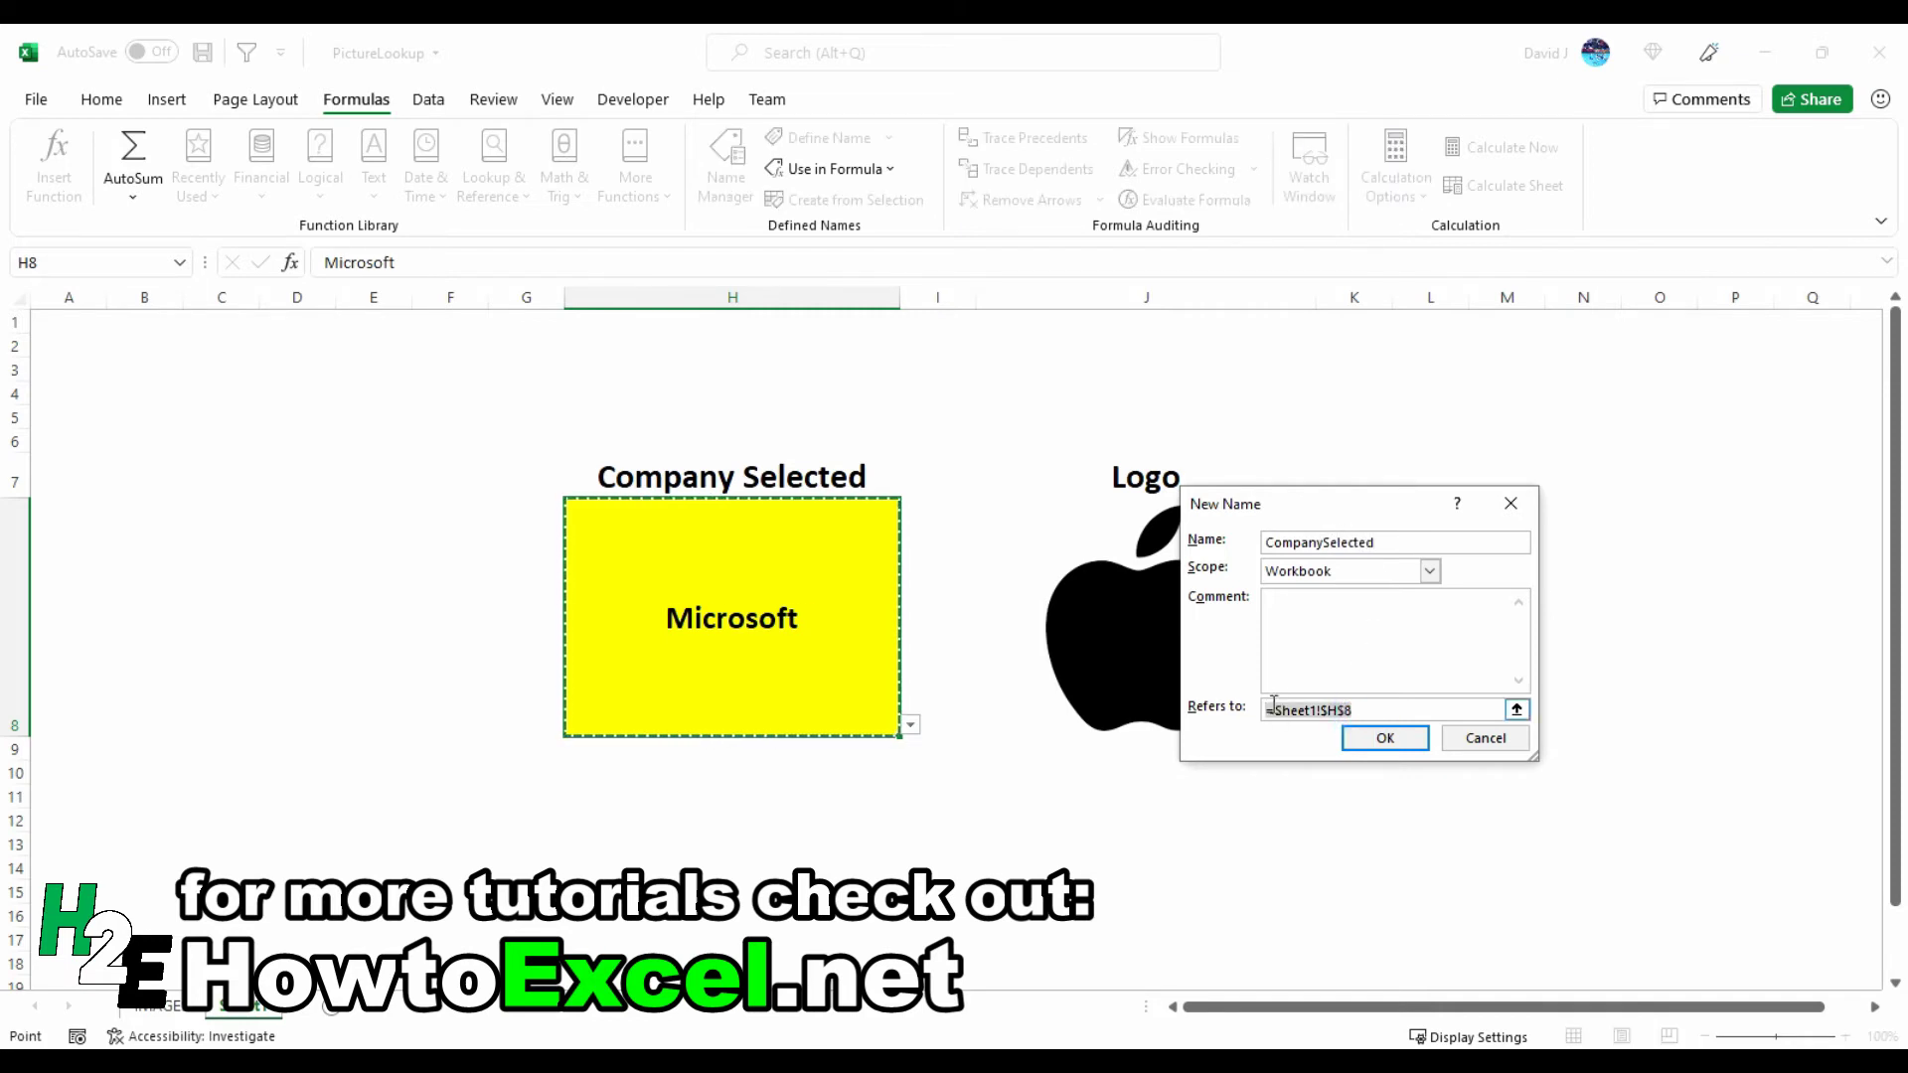
{"action": "key", "text": "BackSpace"}
{"action": "type", "text": "INDIRECT("}
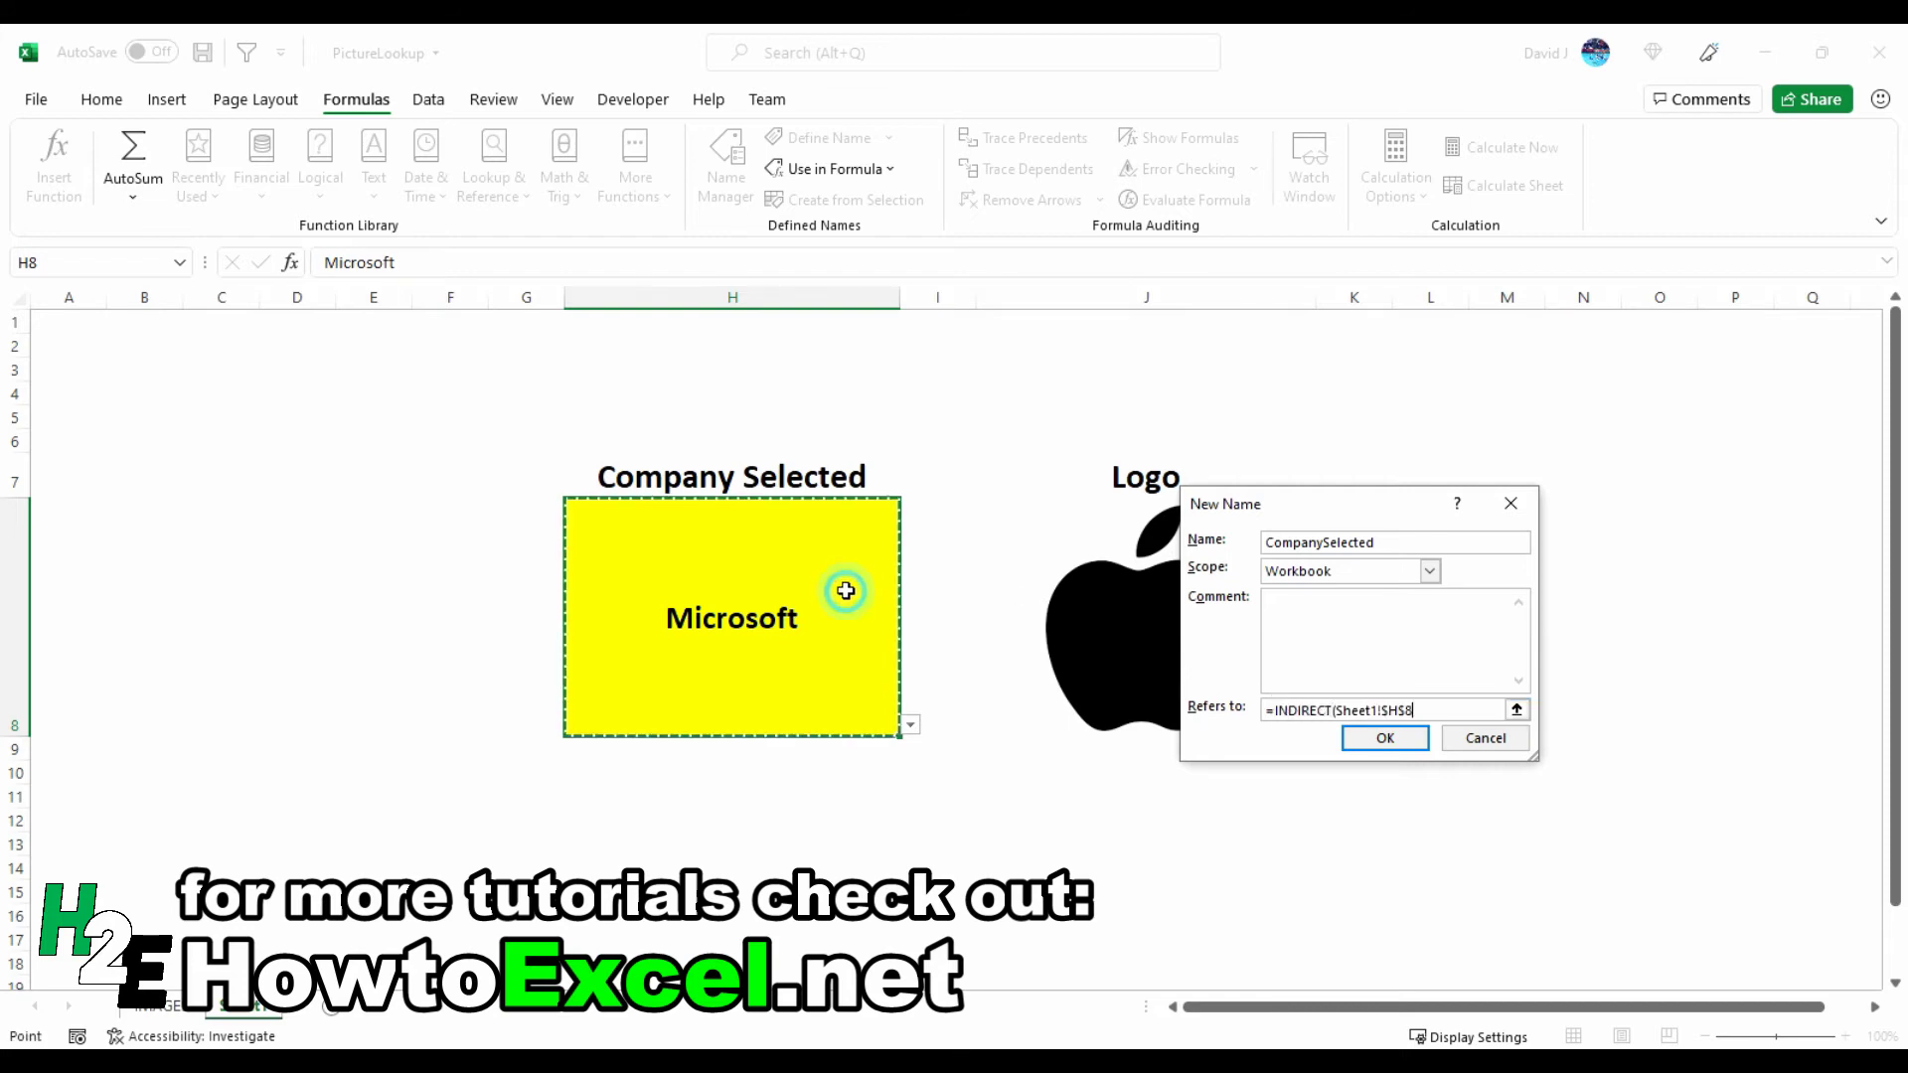
{"action": "type", "text": ")"}
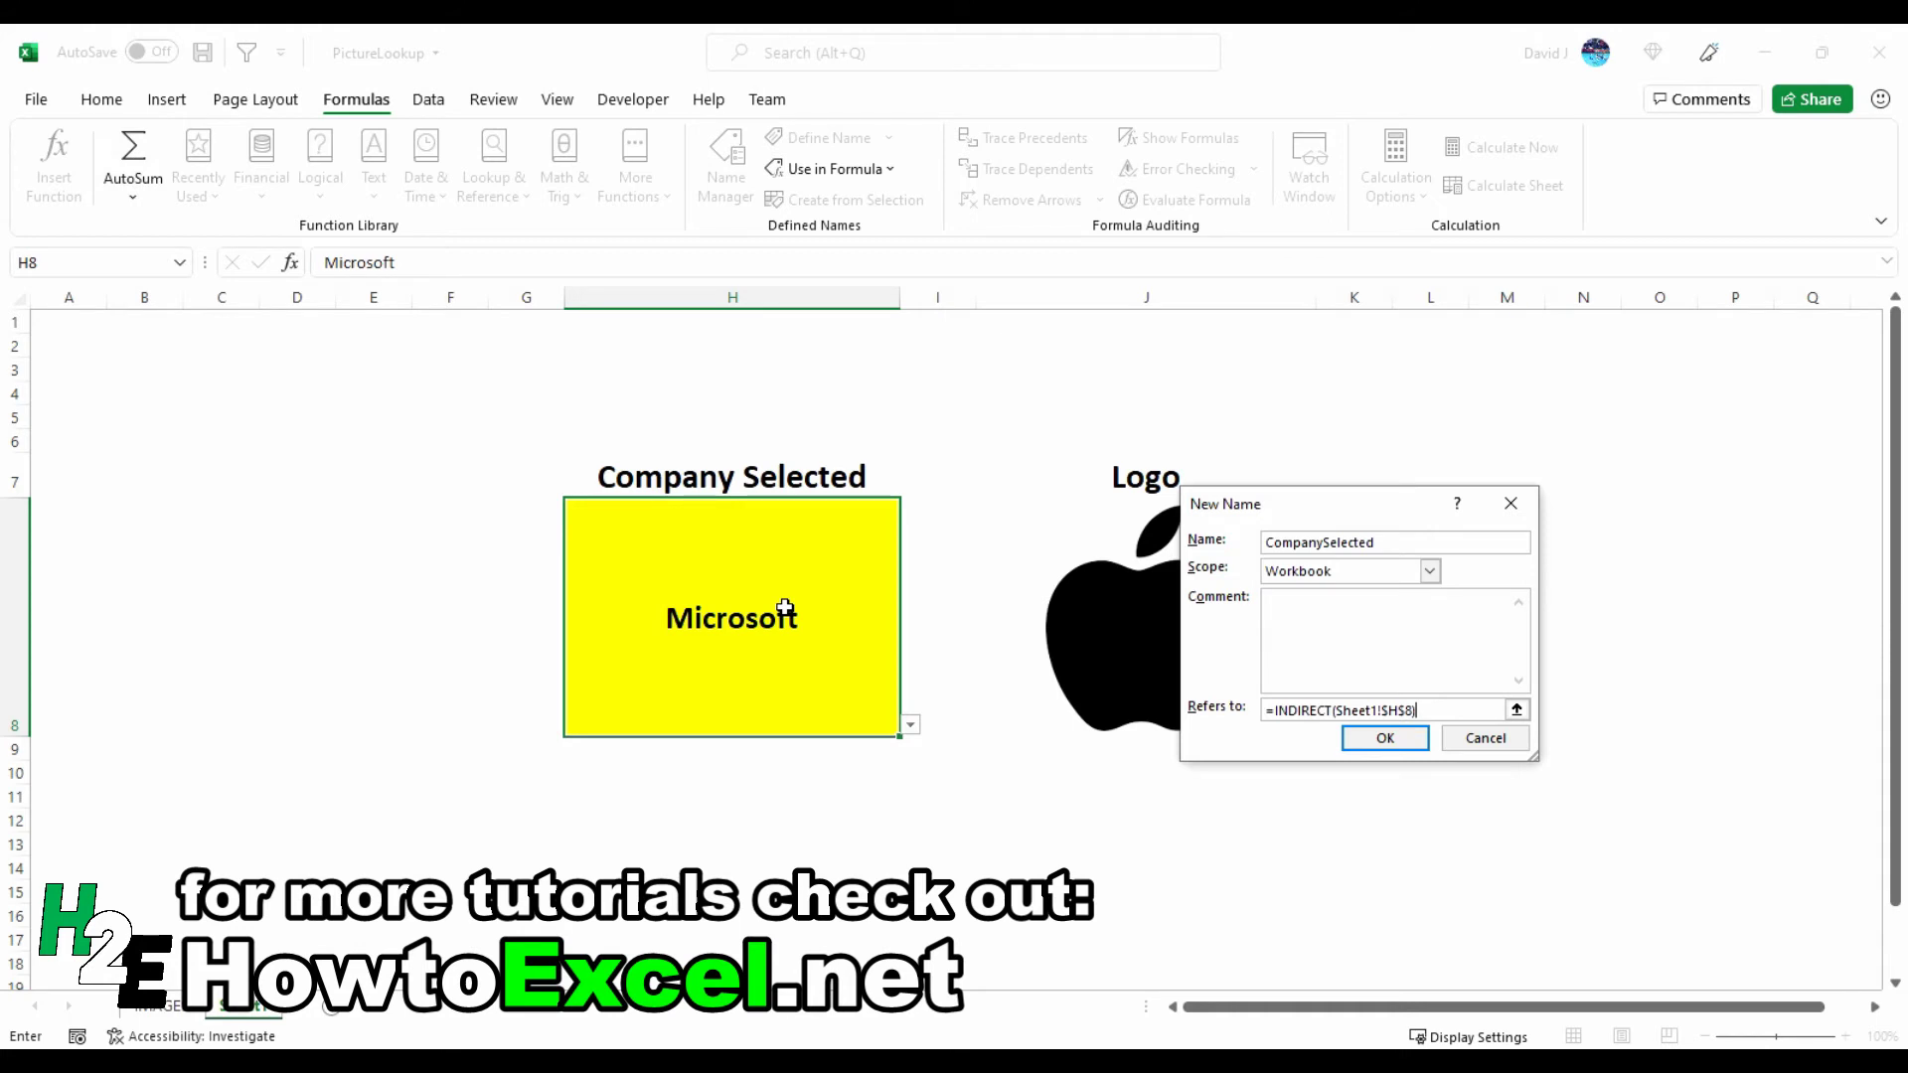
{"action": "left_click", "coordinate": [1413, 740]}
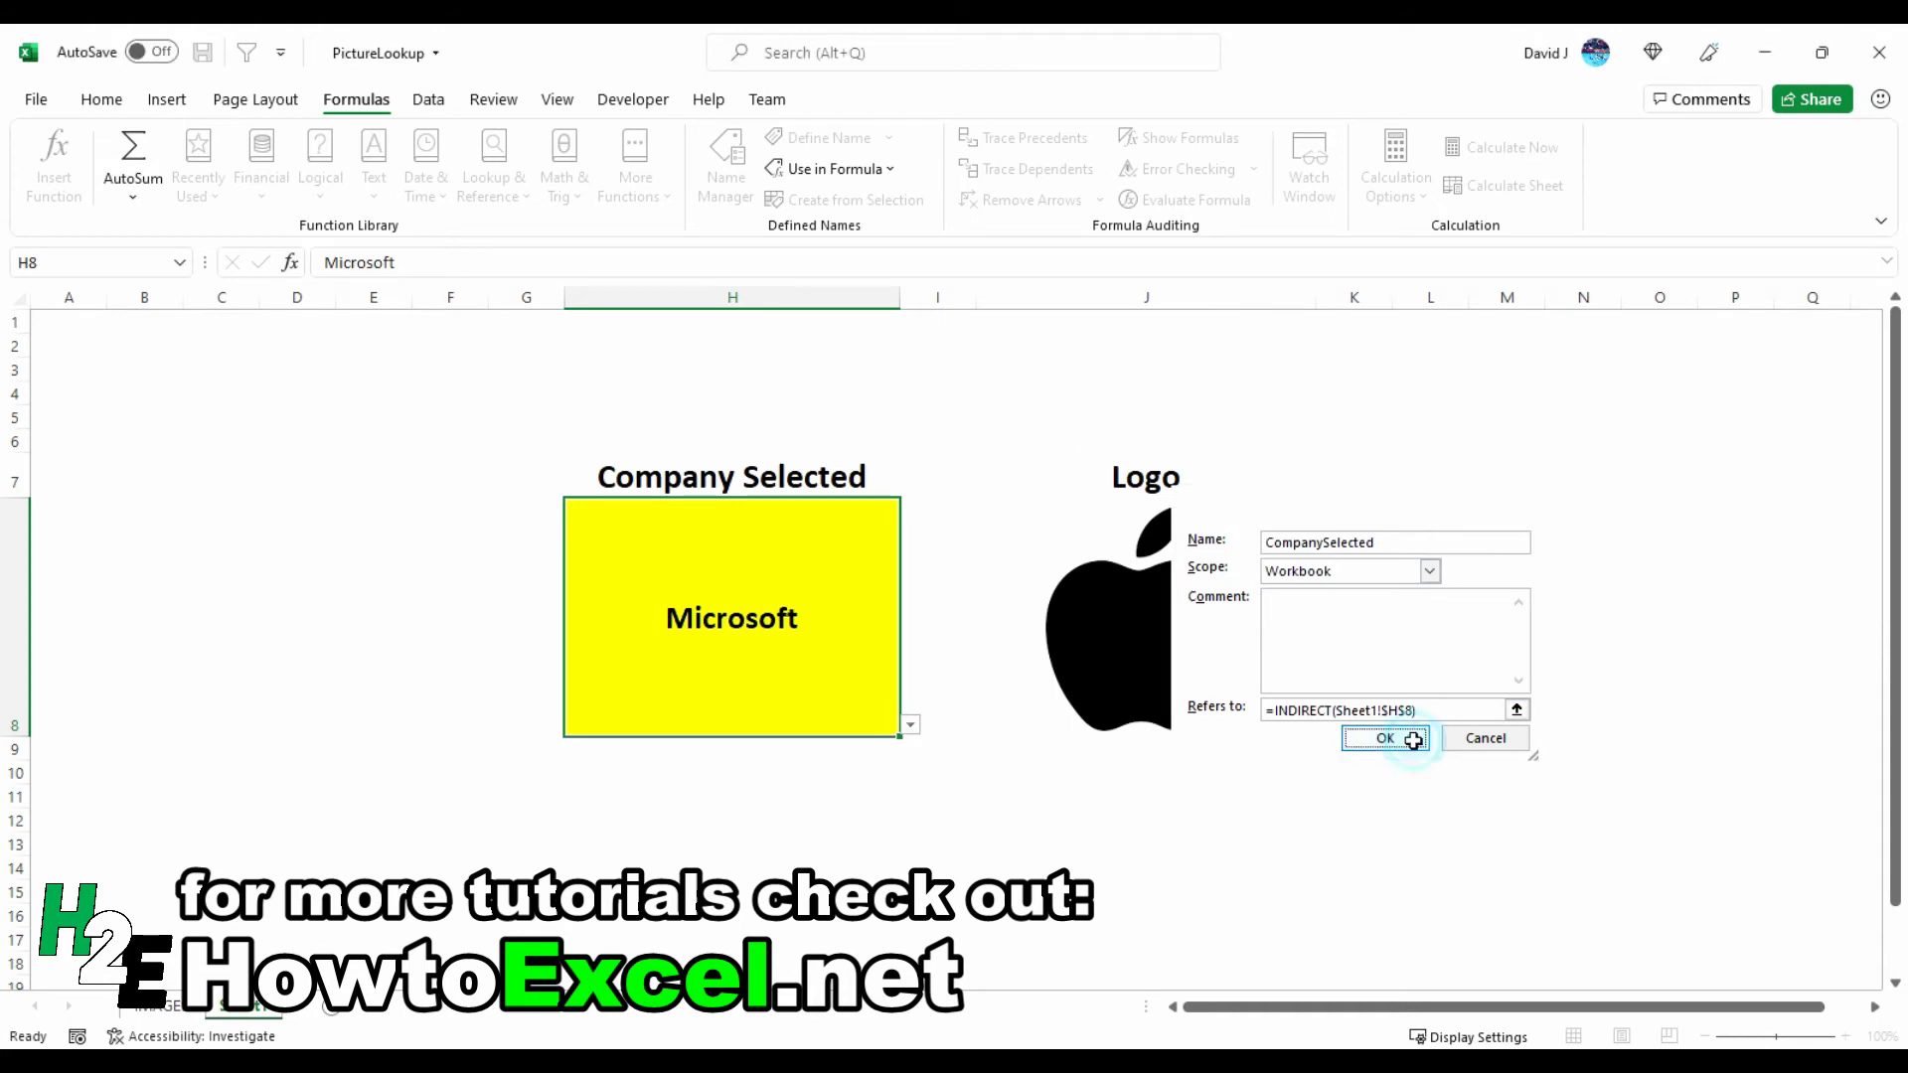
Check where the CompanySelected reference points, then close Name Manager
{"action": "left_click", "coordinate": [1339, 819]}
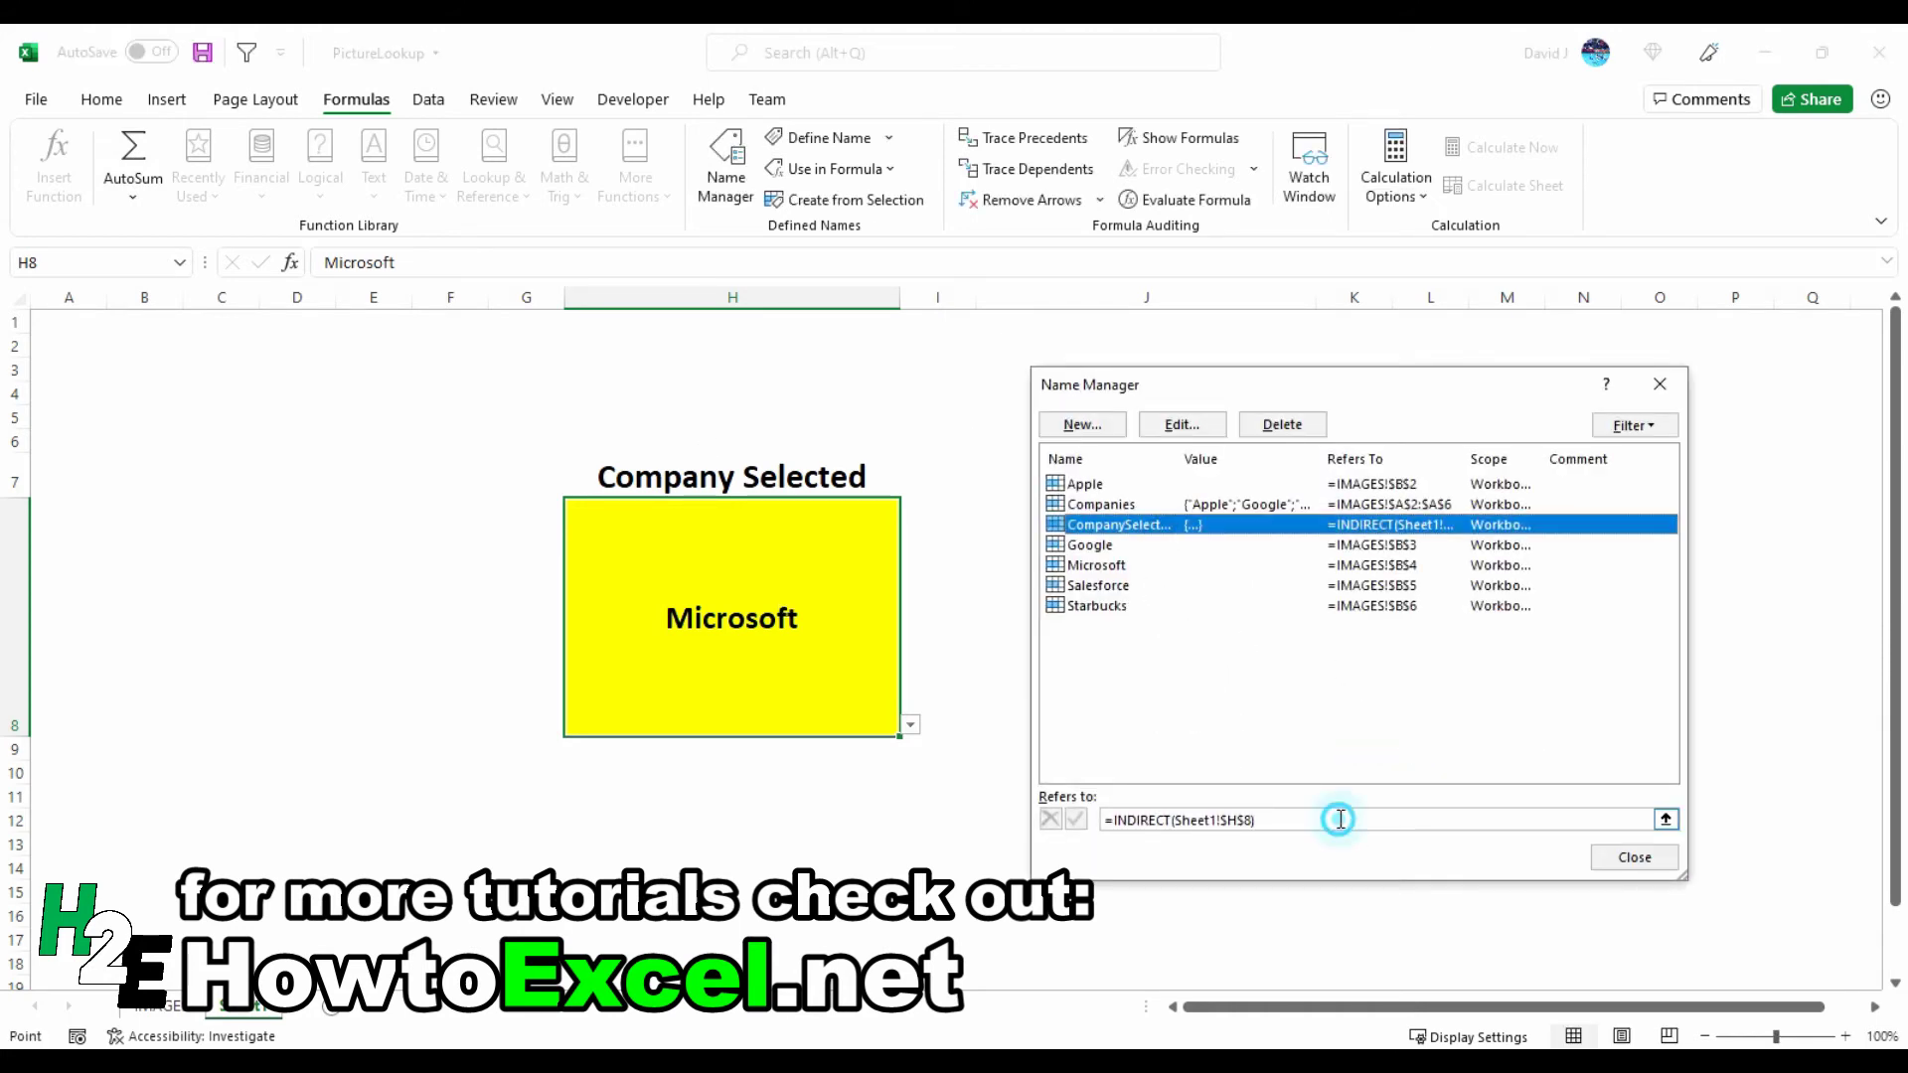
{"action": "key", "text": "ctrl+Page_Up"}
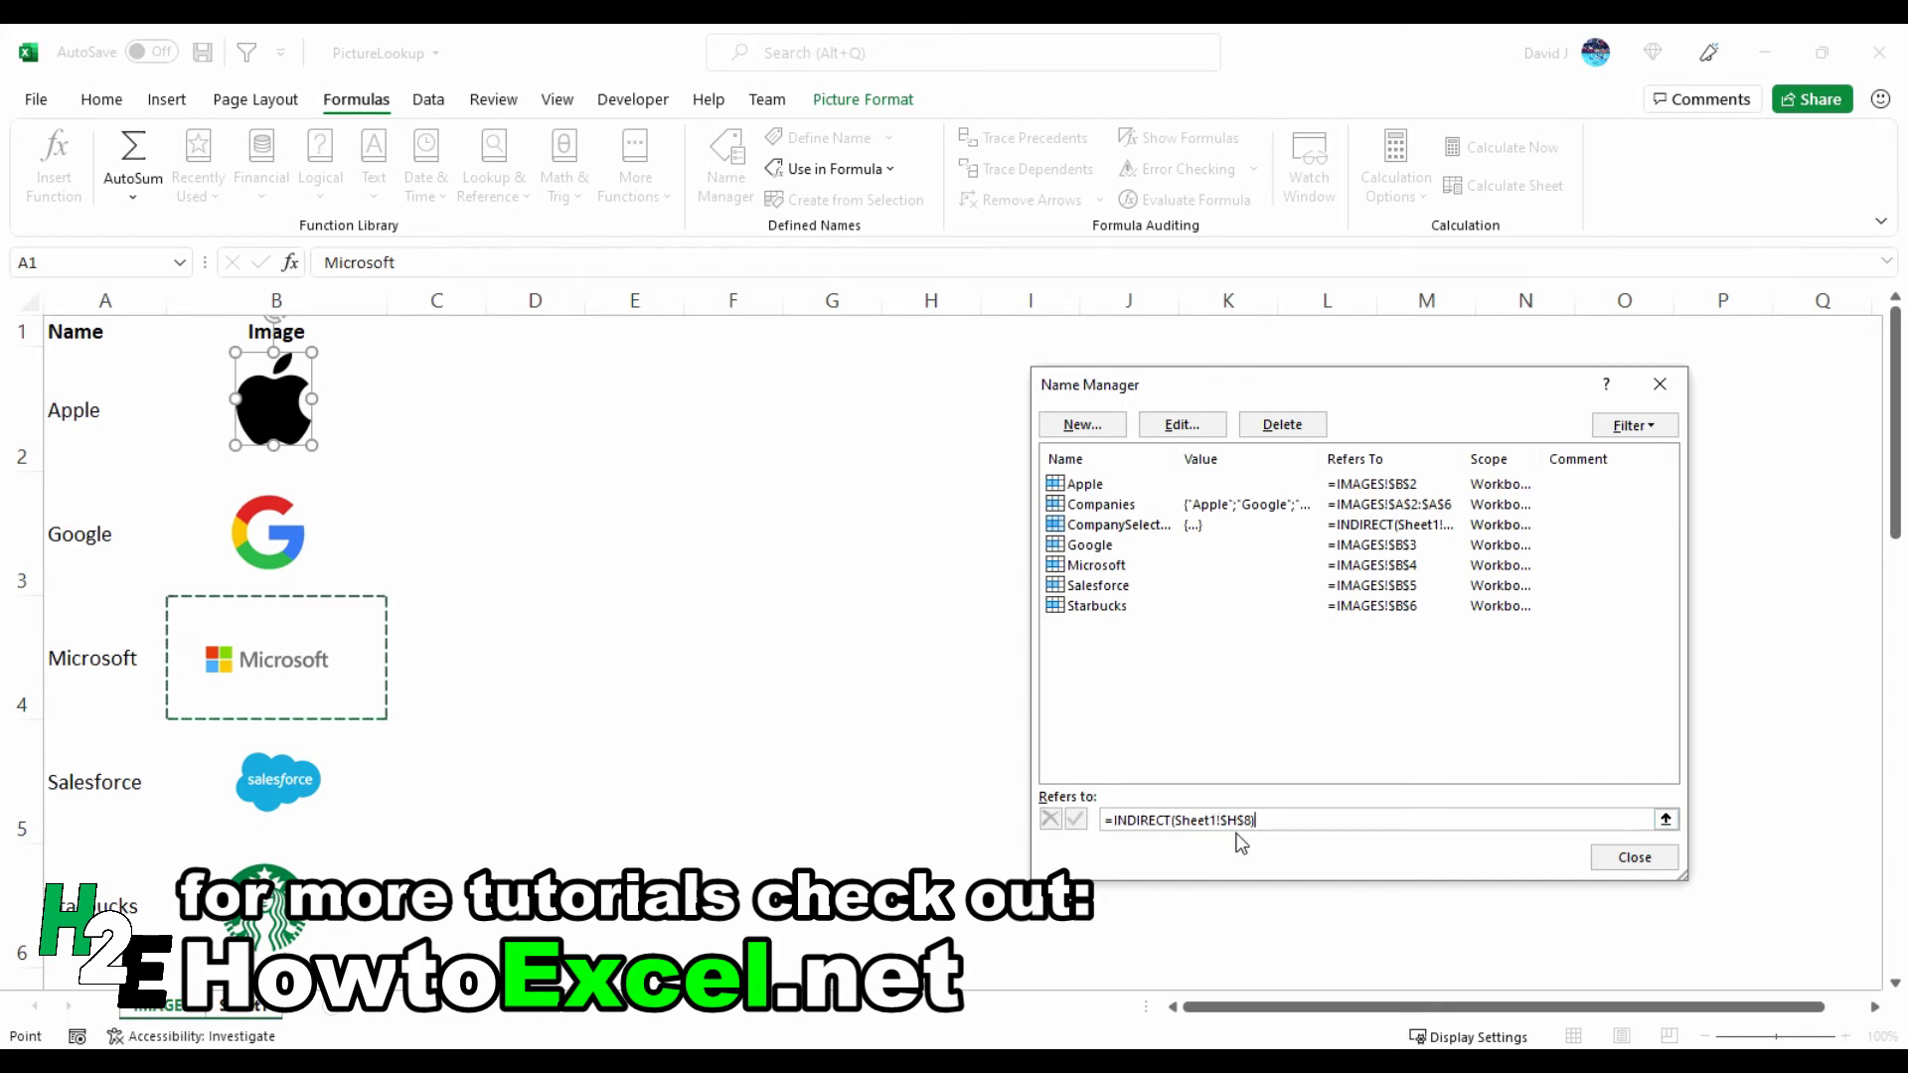
{"action": "key", "text": "Return"}
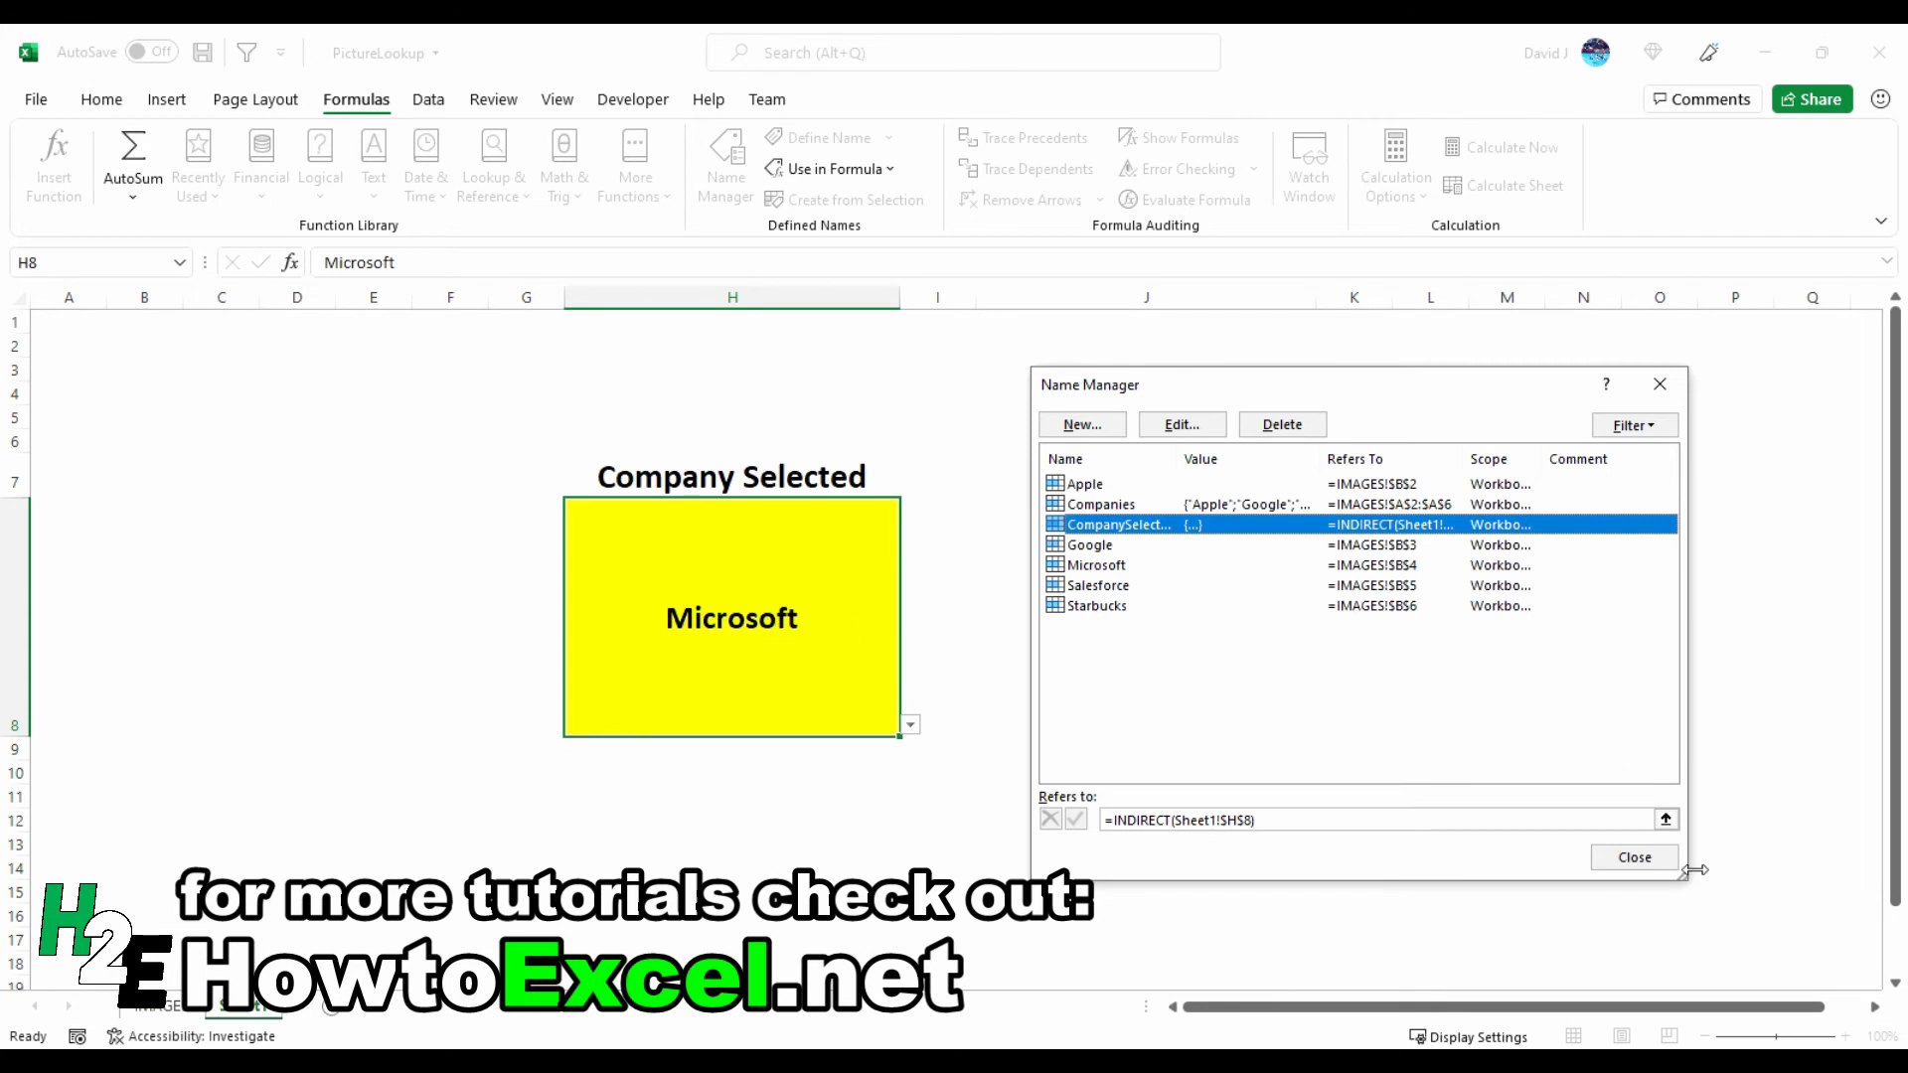
{"action": "left_click", "coordinate": [1638, 857]}
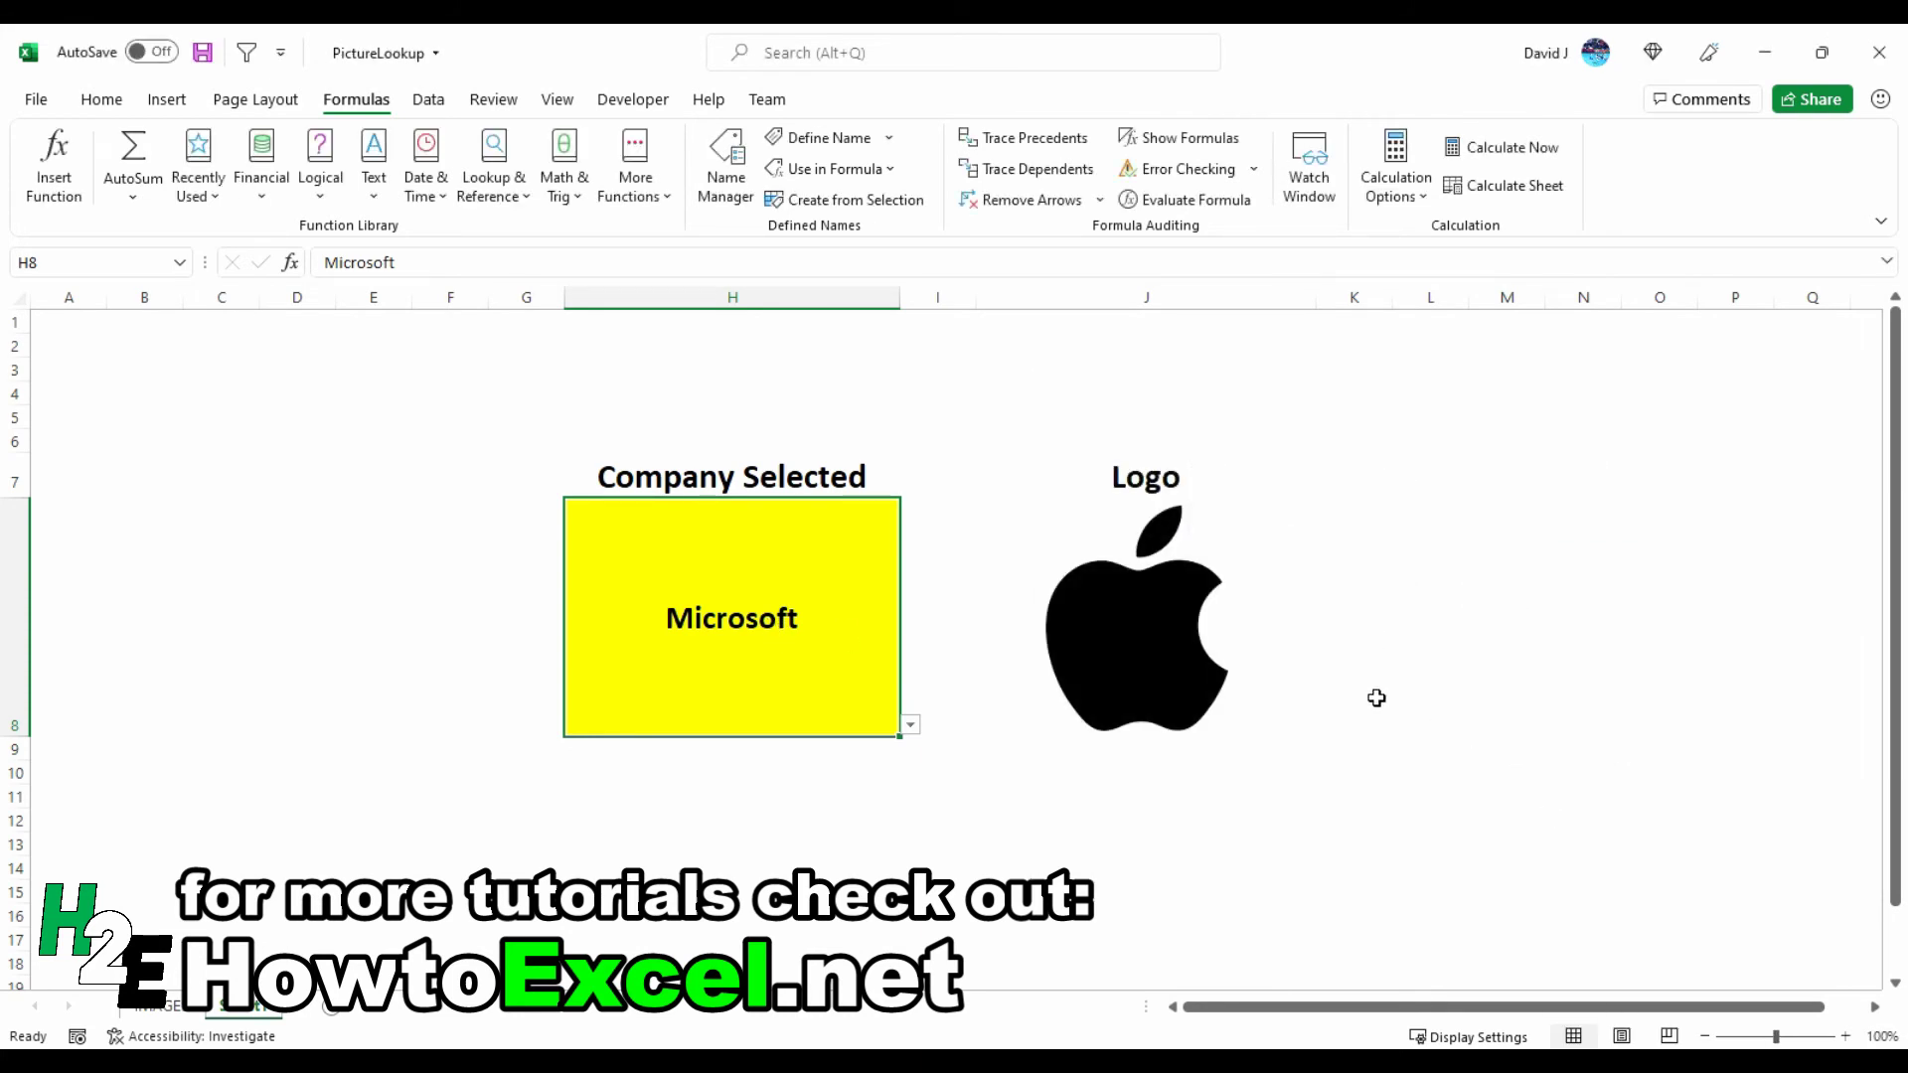
Set the logo picture's formula to =CompanySelected so it shows the Microsoft logo
{"action": "left_click", "coordinate": [1159, 619]}
{"action": "left_click", "coordinate": [533, 258]}
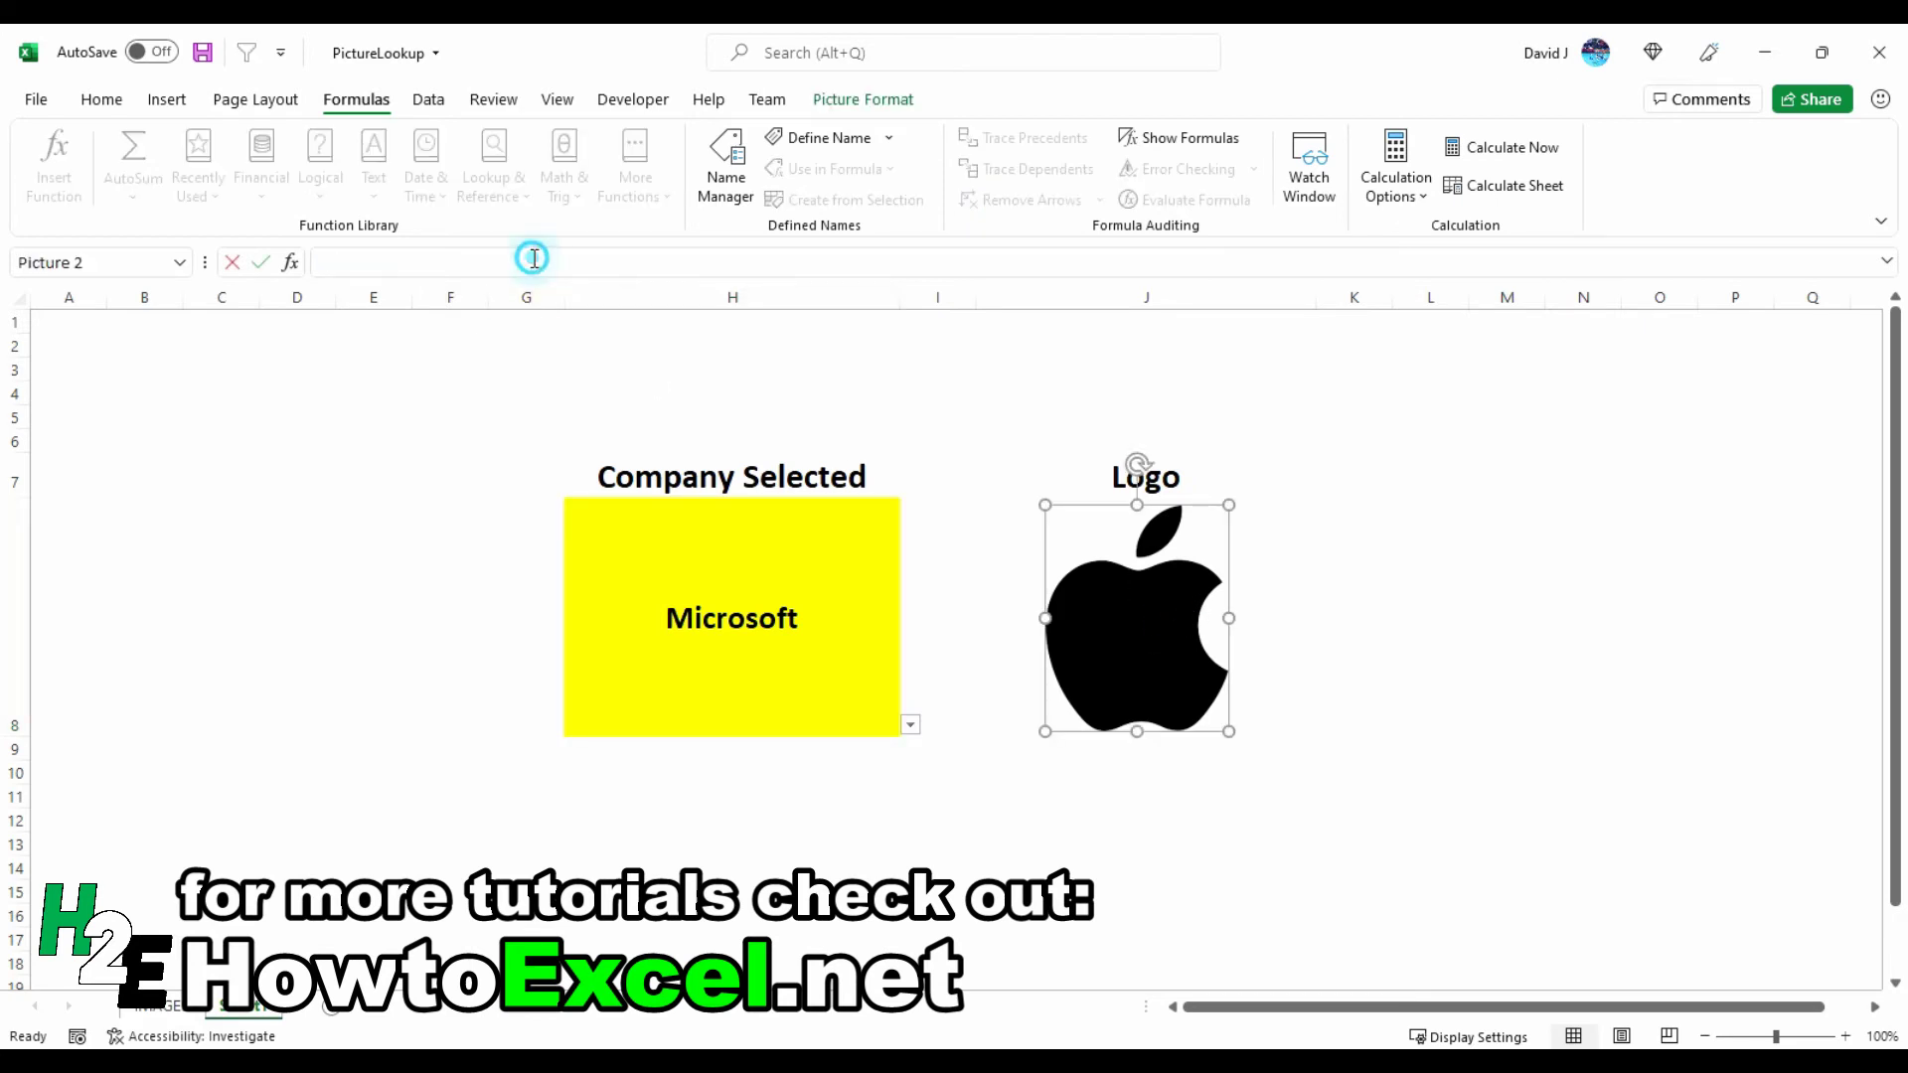
{"action": "type", "text": "="}
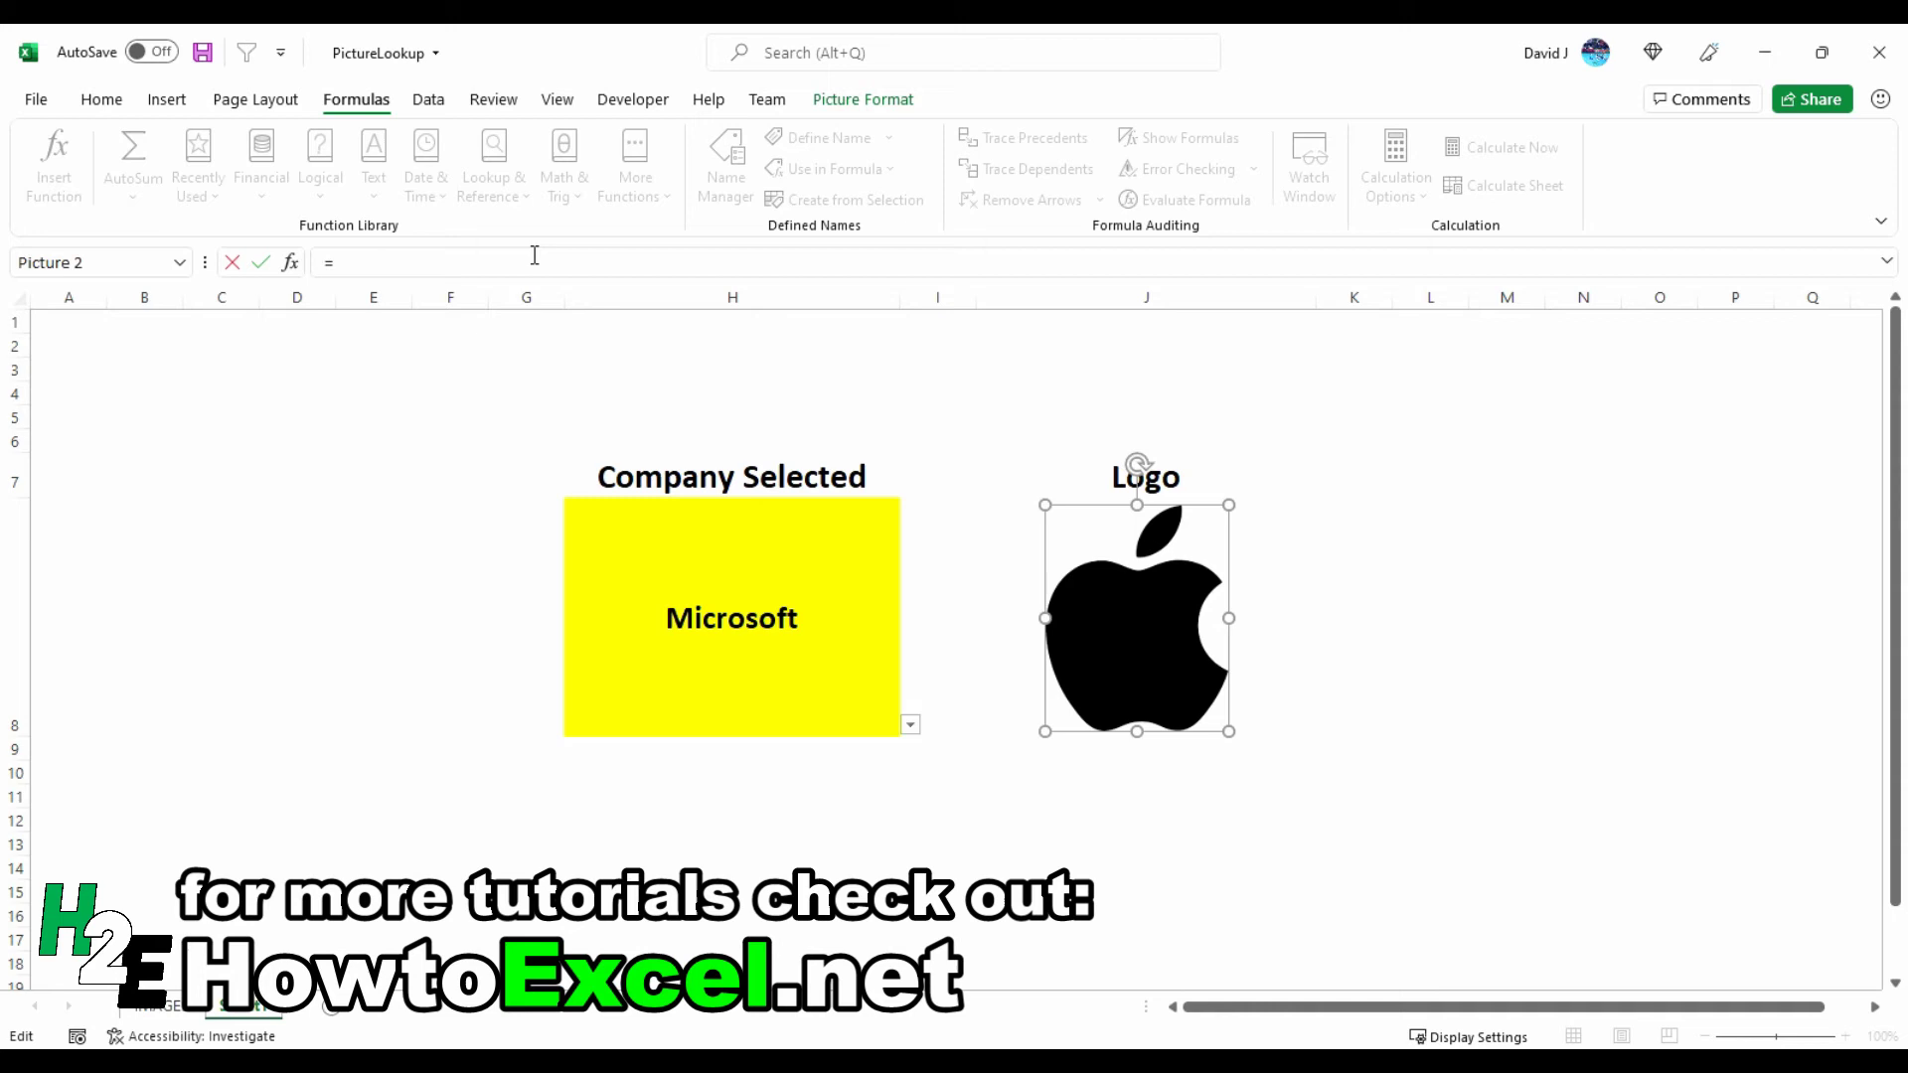
{"action": "type", "text": "Comp"}
{"action": "key", "text": "Down"}
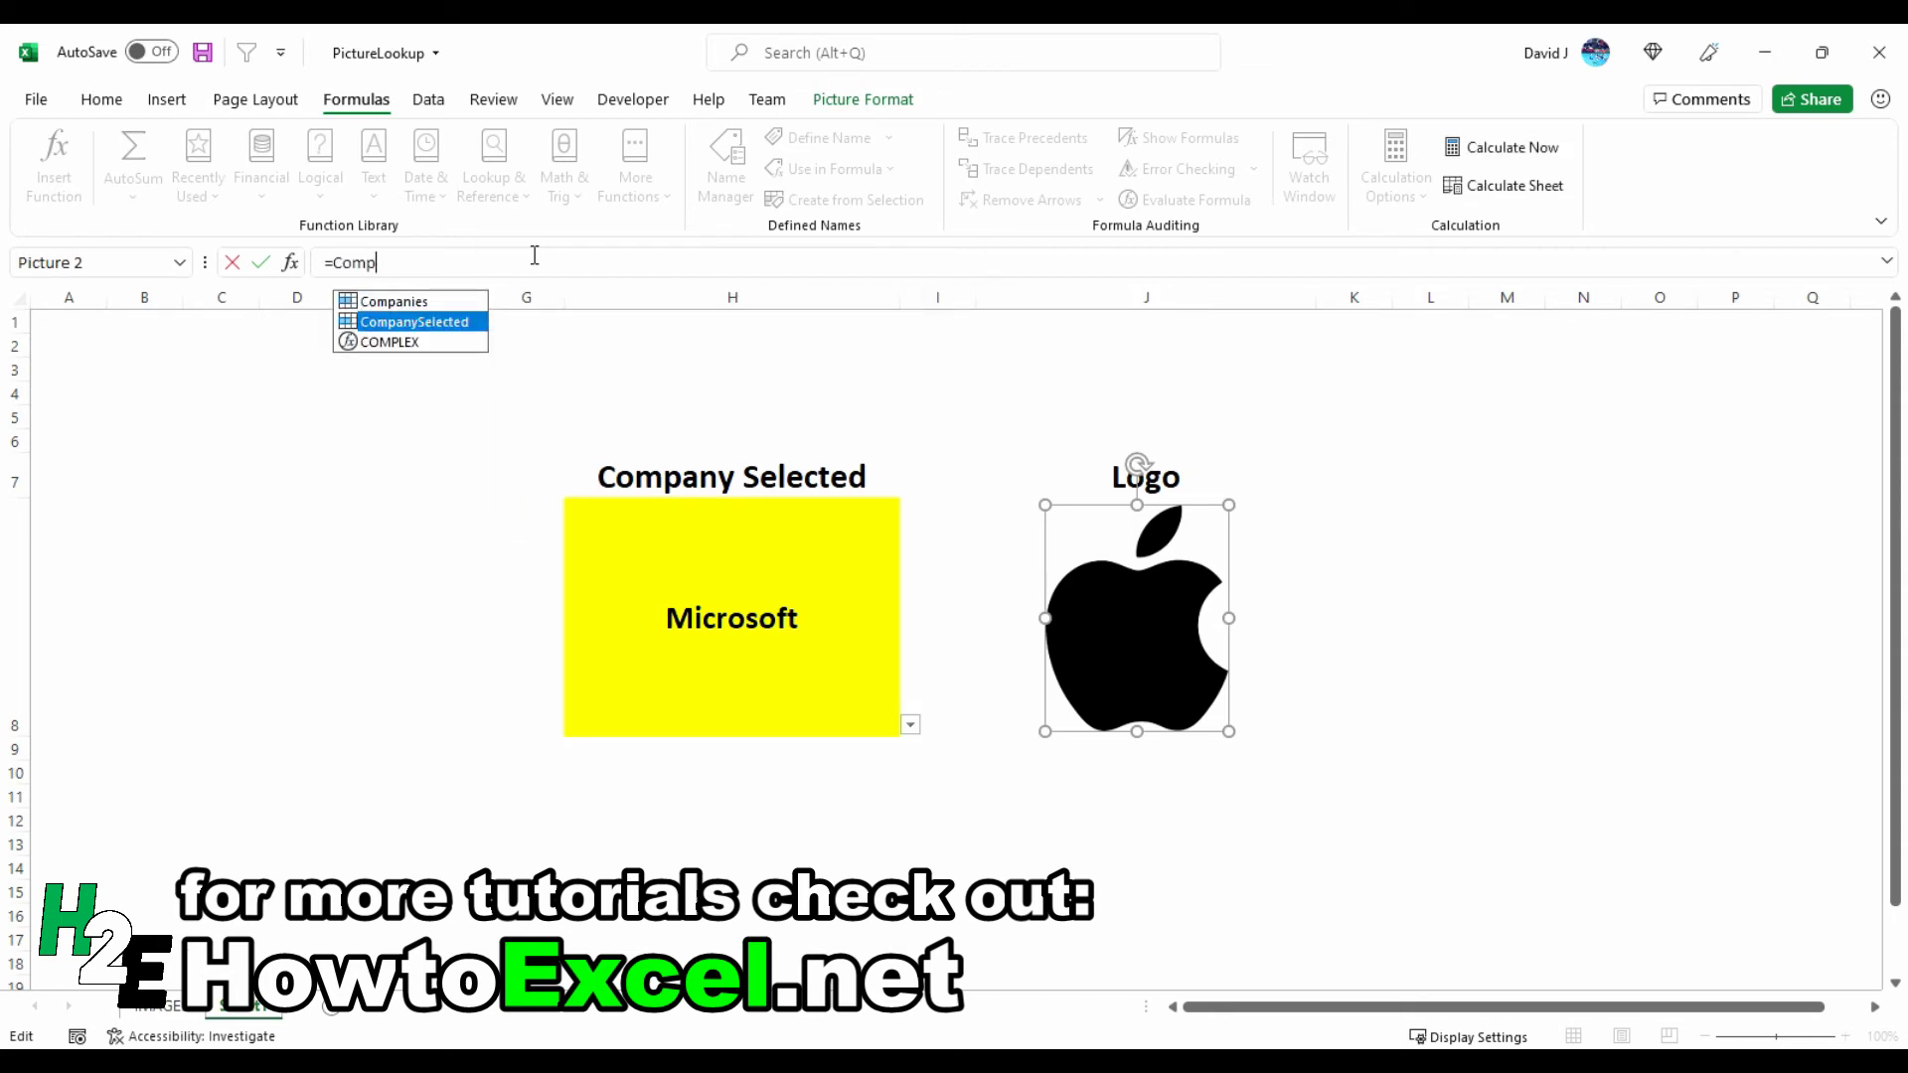
{"action": "key", "text": "Tab"}
{"action": "key", "text": "Return"}
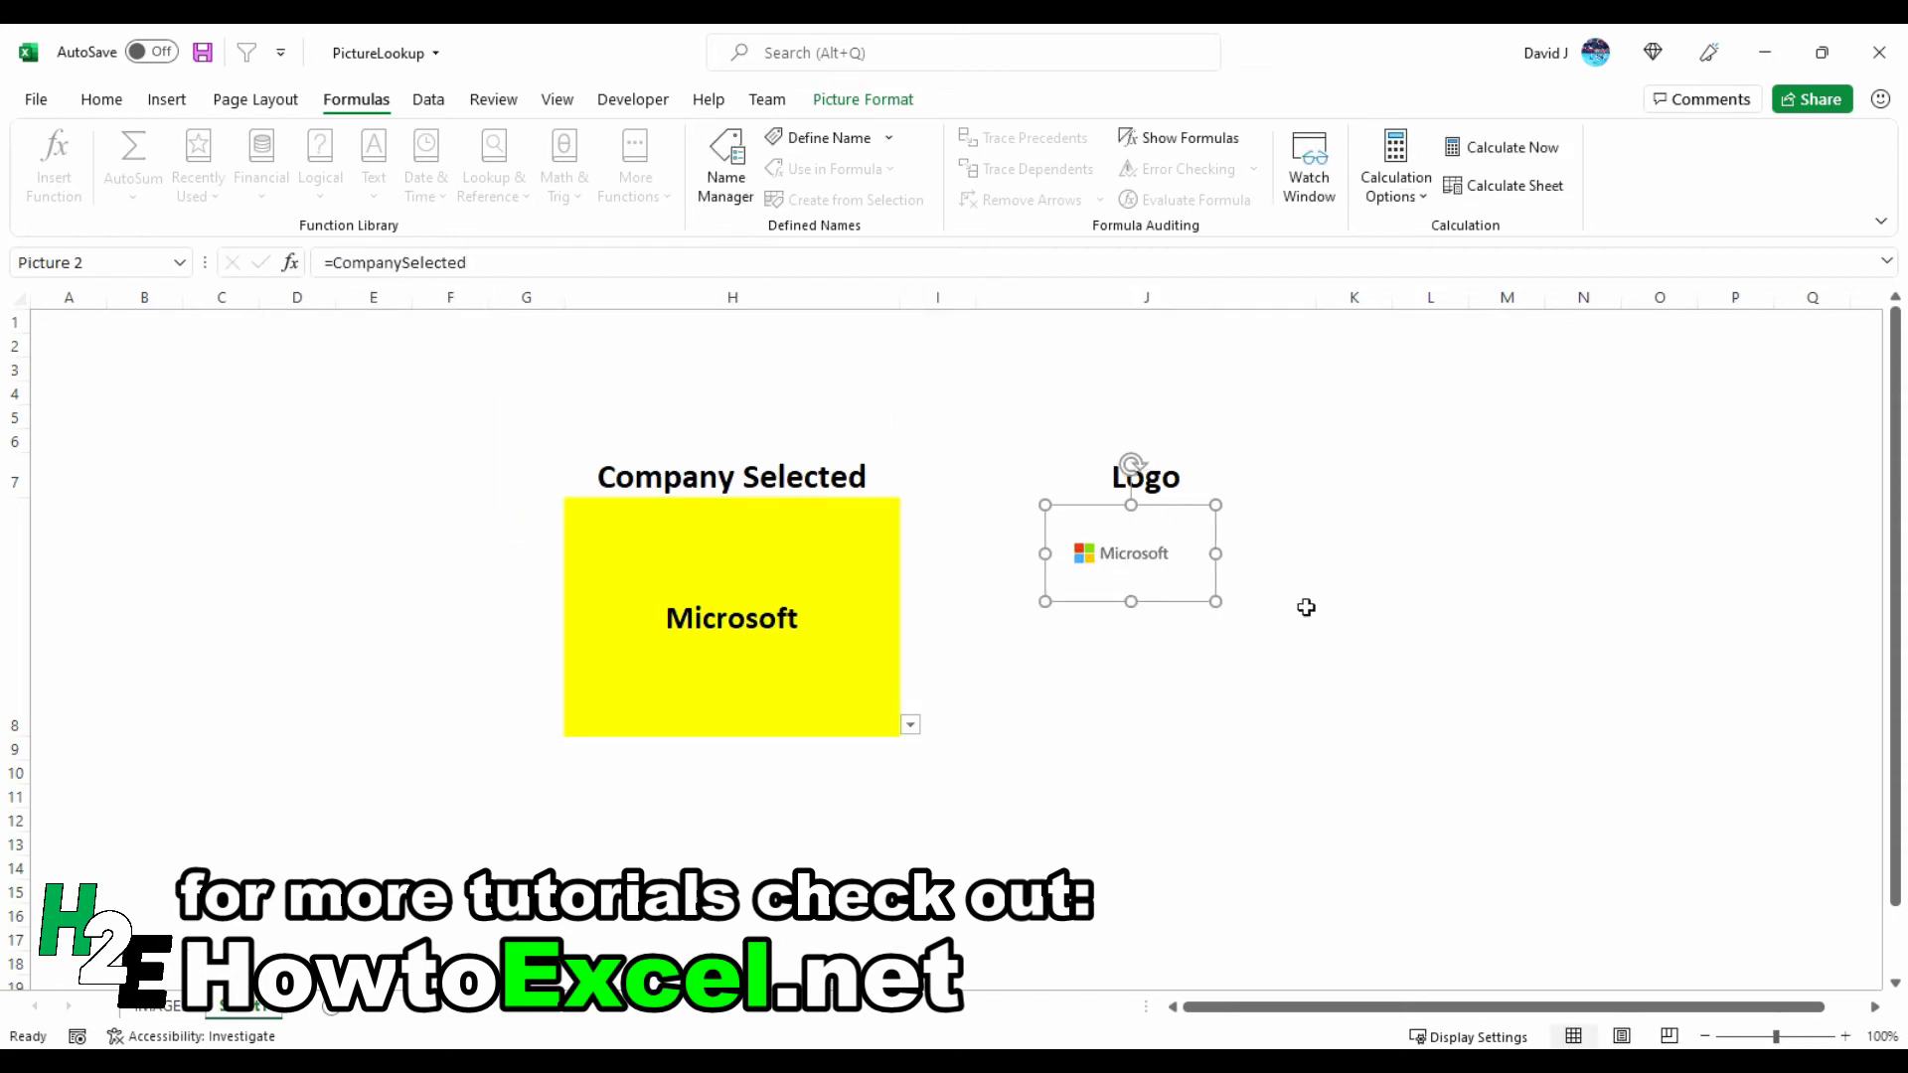
{"action": "left_click", "coordinate": [1481, 753]}
{"action": "left_click", "coordinate": [771, 618]}
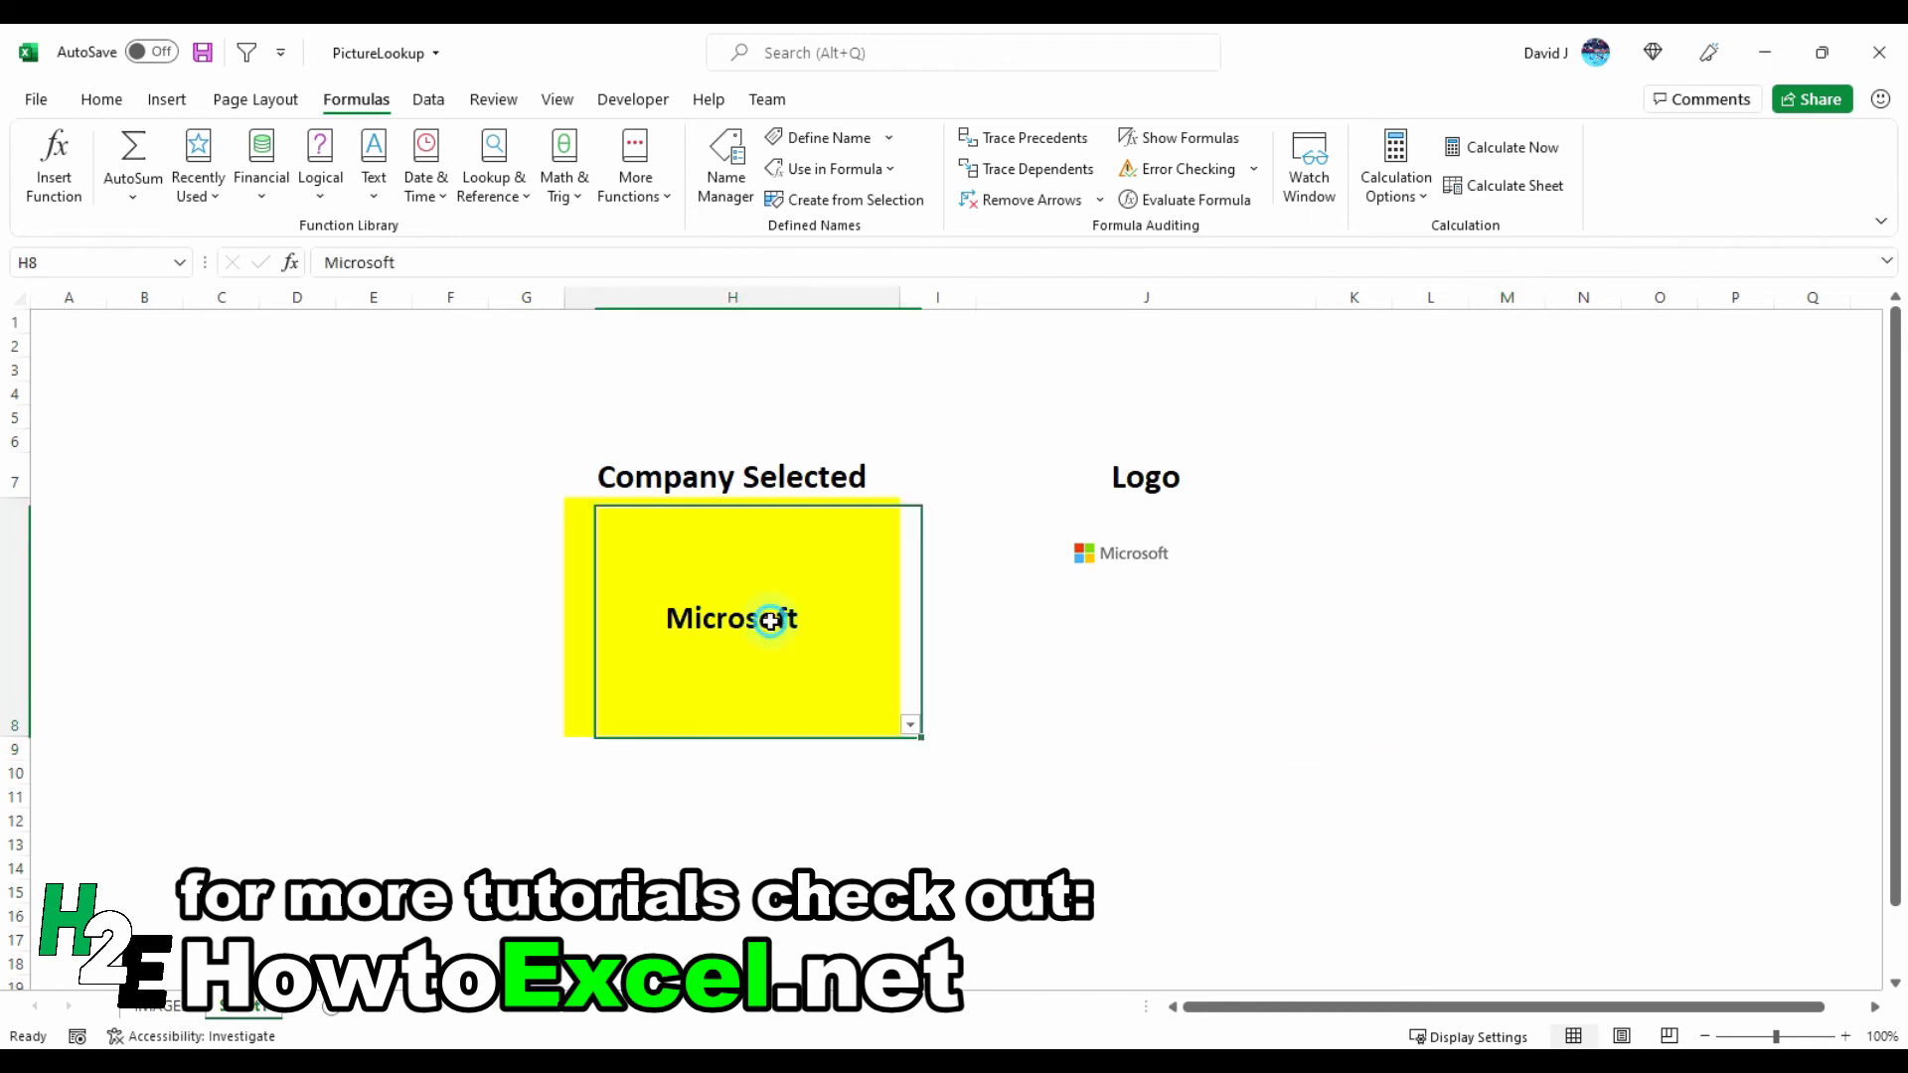
Pick Apple, then Google, in H8 and enlarge the logo picture to fill the Logo area
{"action": "left_click", "coordinate": [910, 726]}
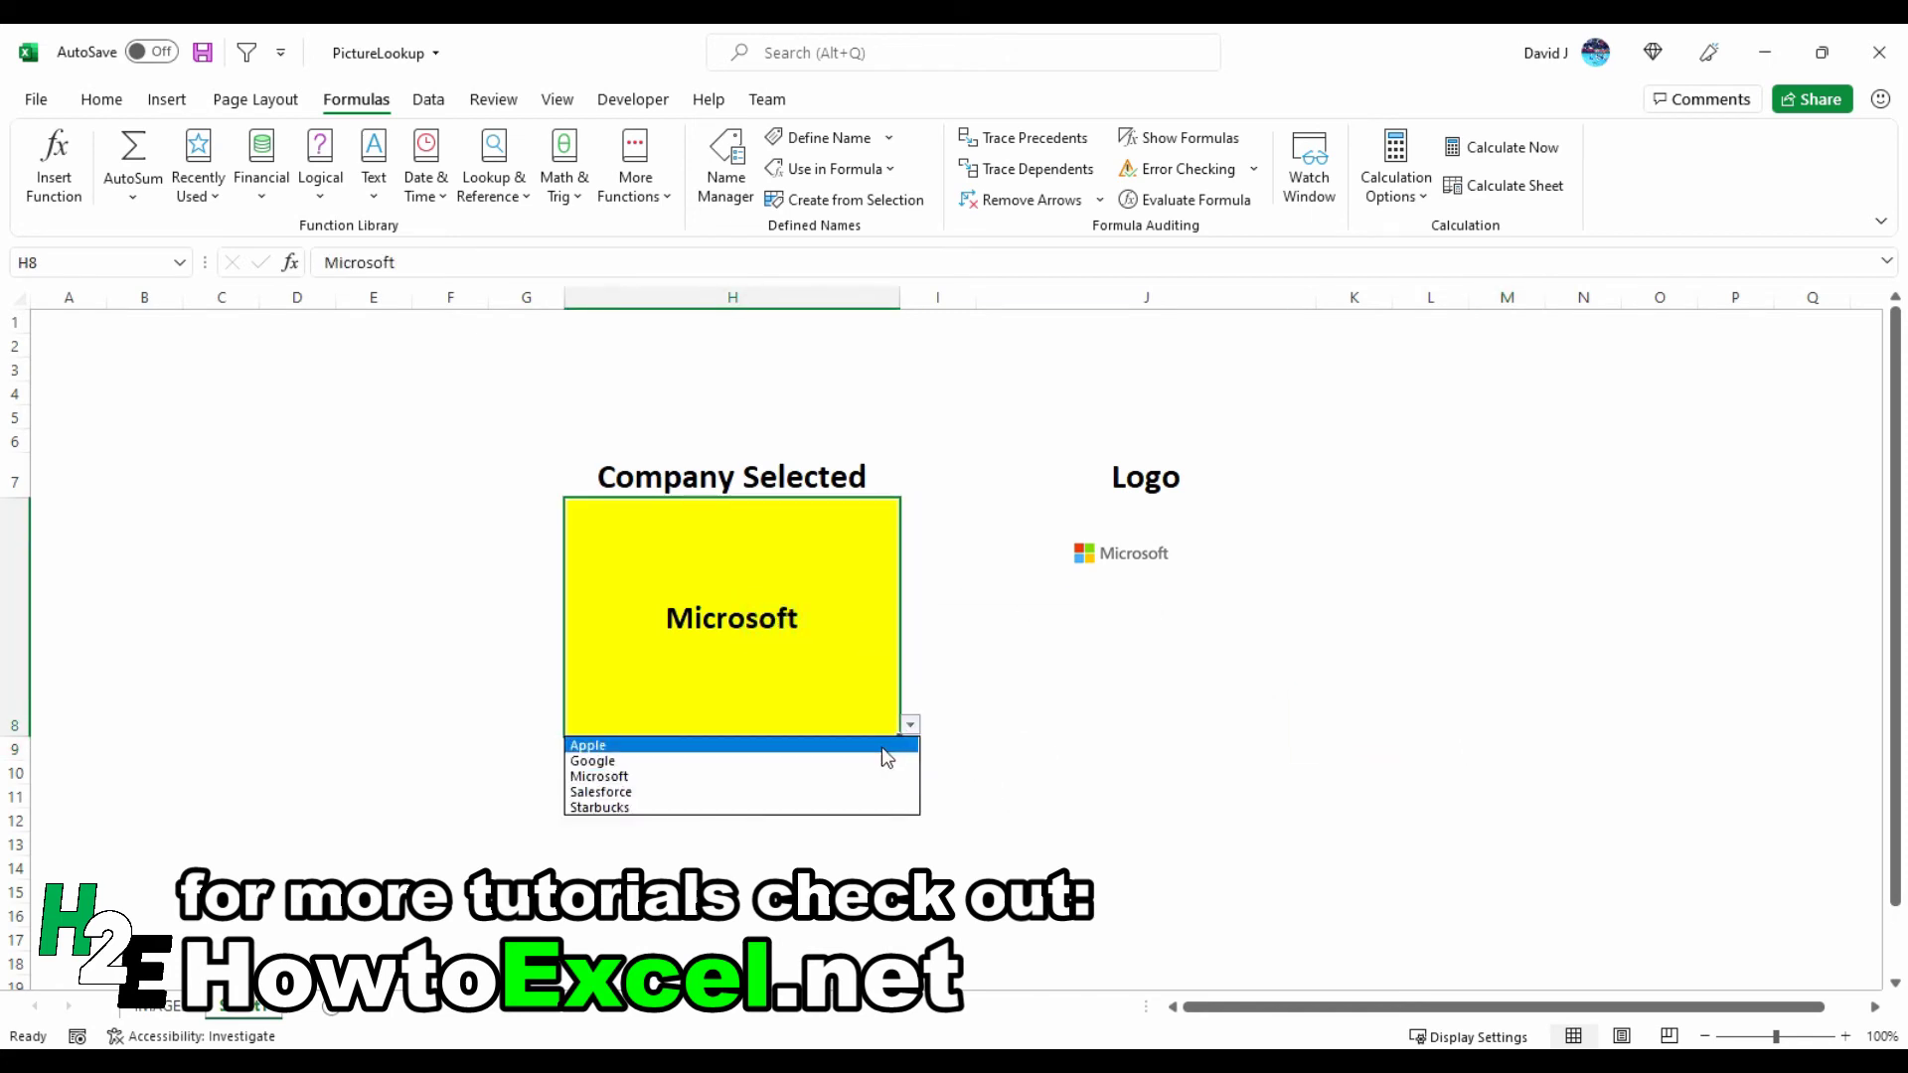
{"action": "left_click", "coordinate": [881, 747]}
{"action": "left_click", "coordinate": [911, 726]}
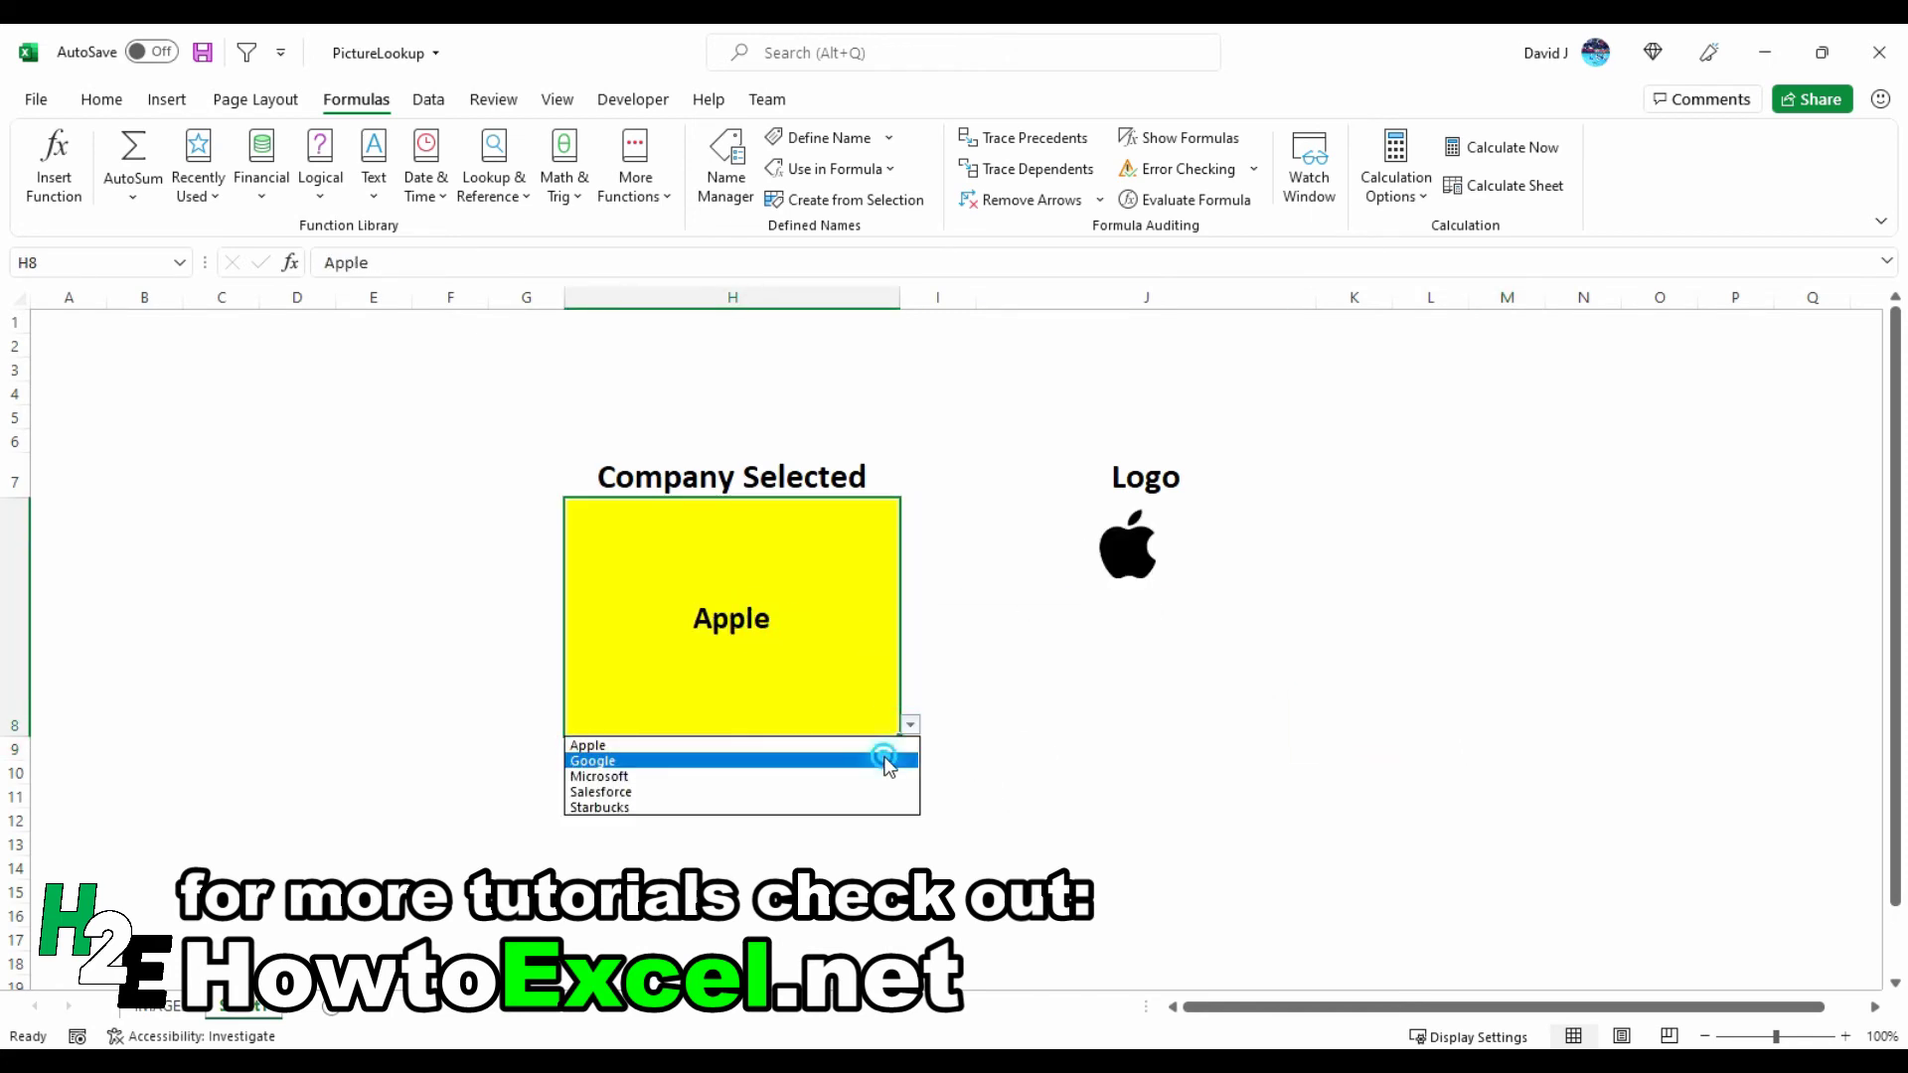
{"action": "left_click", "coordinate": [883, 763]}
{"action": "left_click", "coordinate": [1133, 525]}
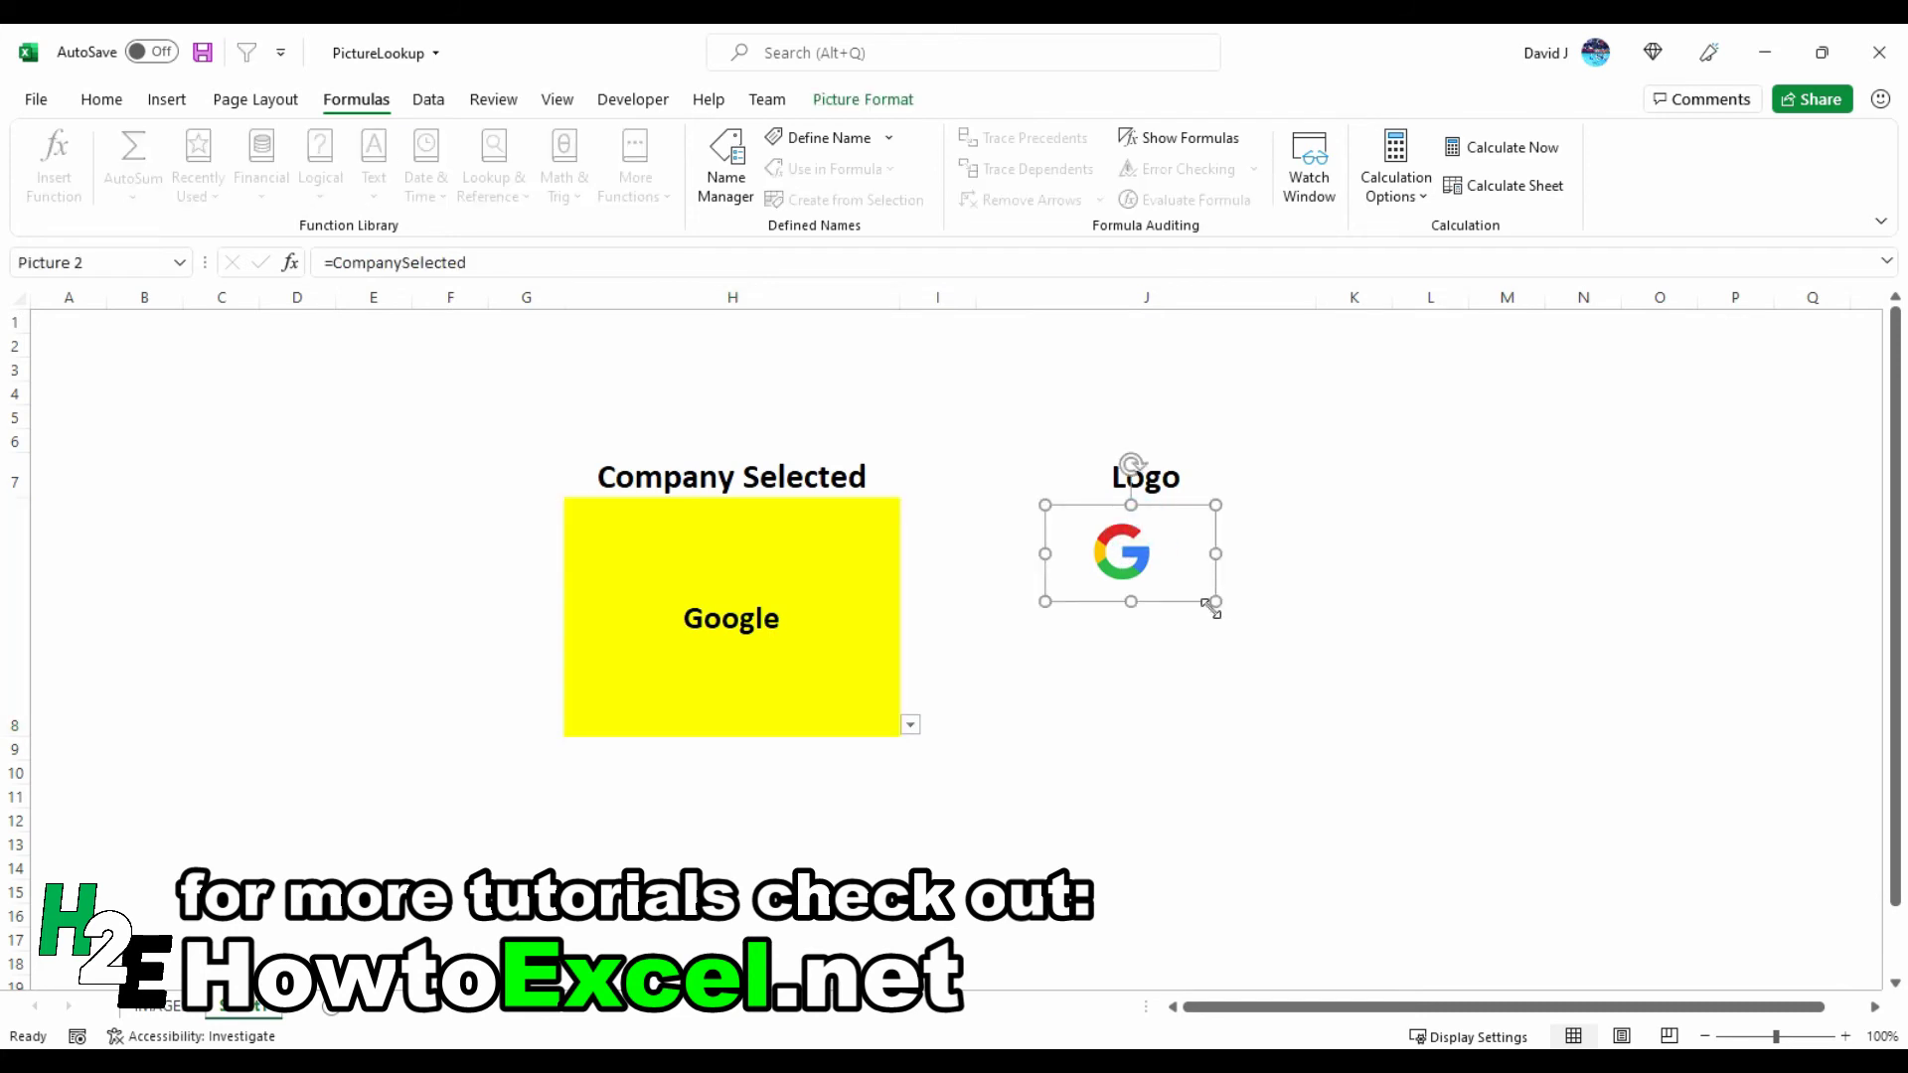
{"action": "left_click_drag", "start_coordinate": [1215, 601], "coordinate": [1539, 761]}
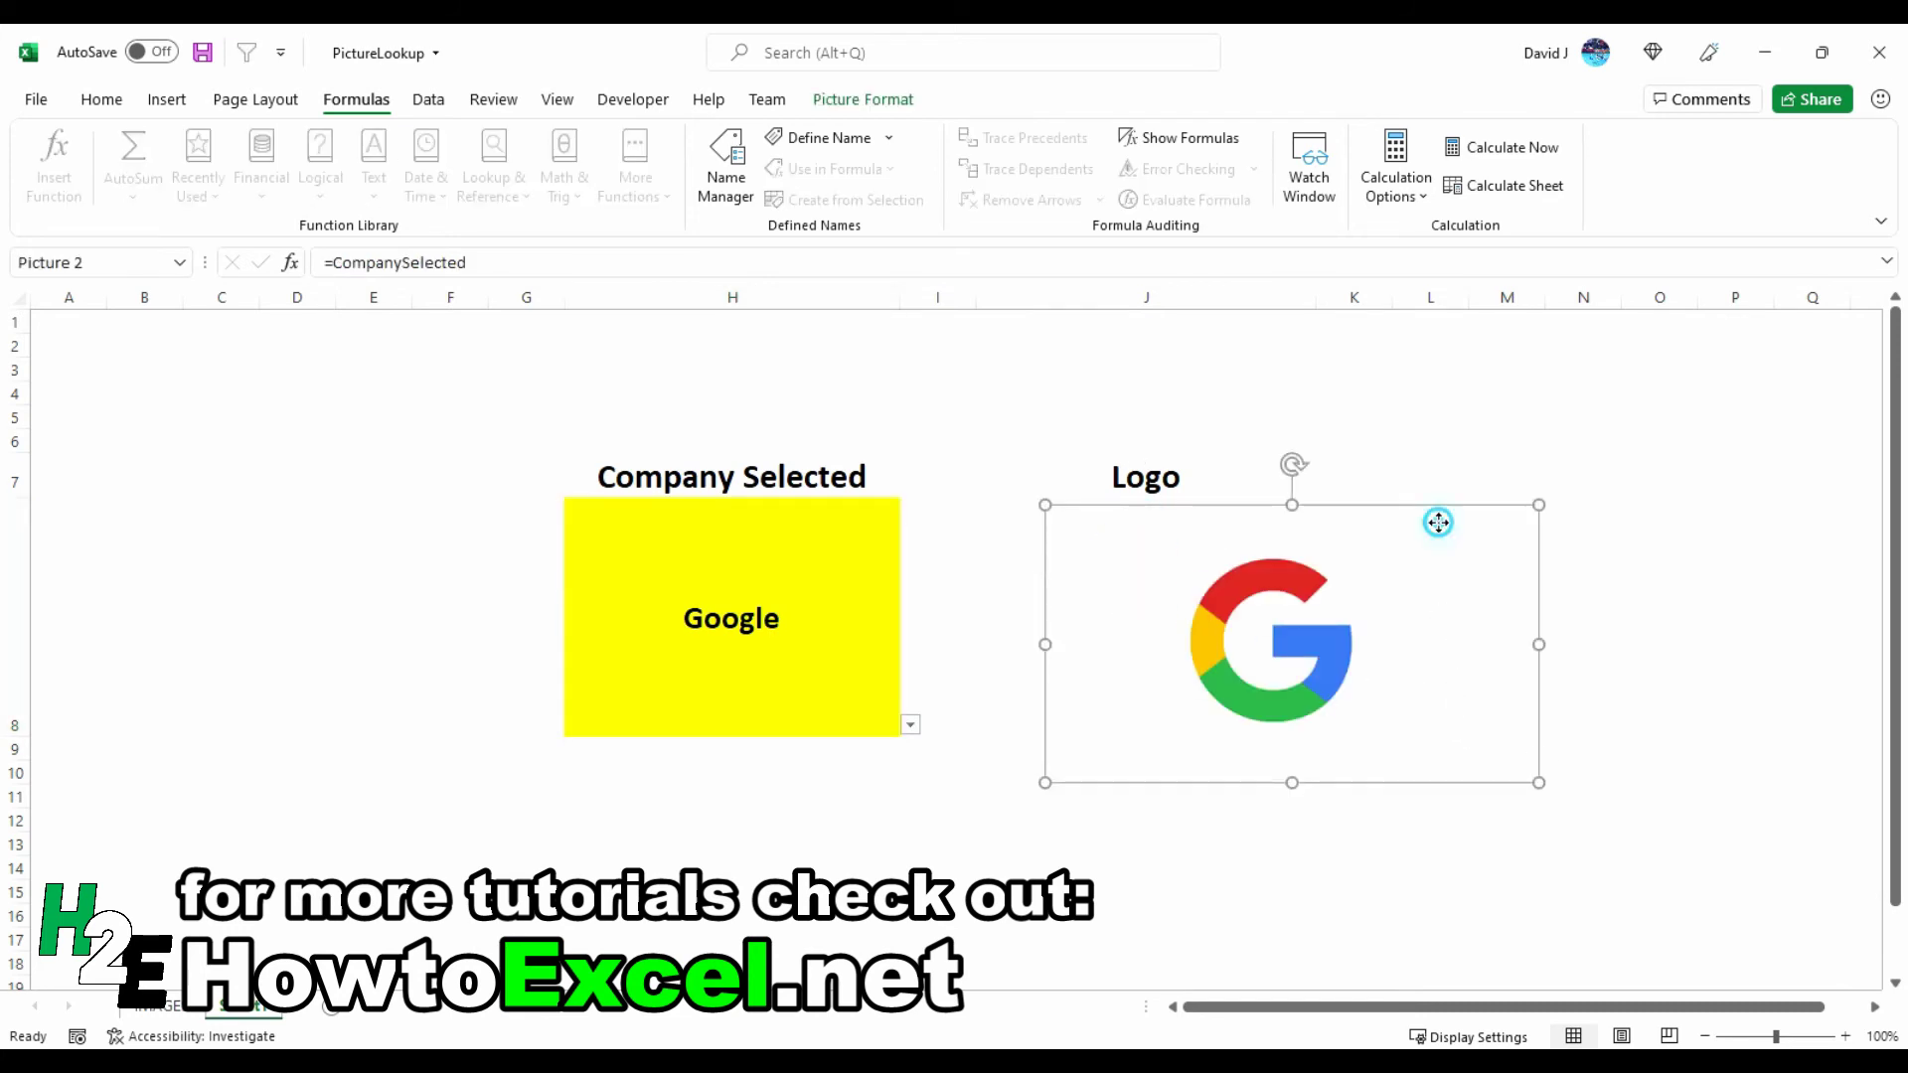
{"action": "left_click", "coordinate": [1340, 508]}
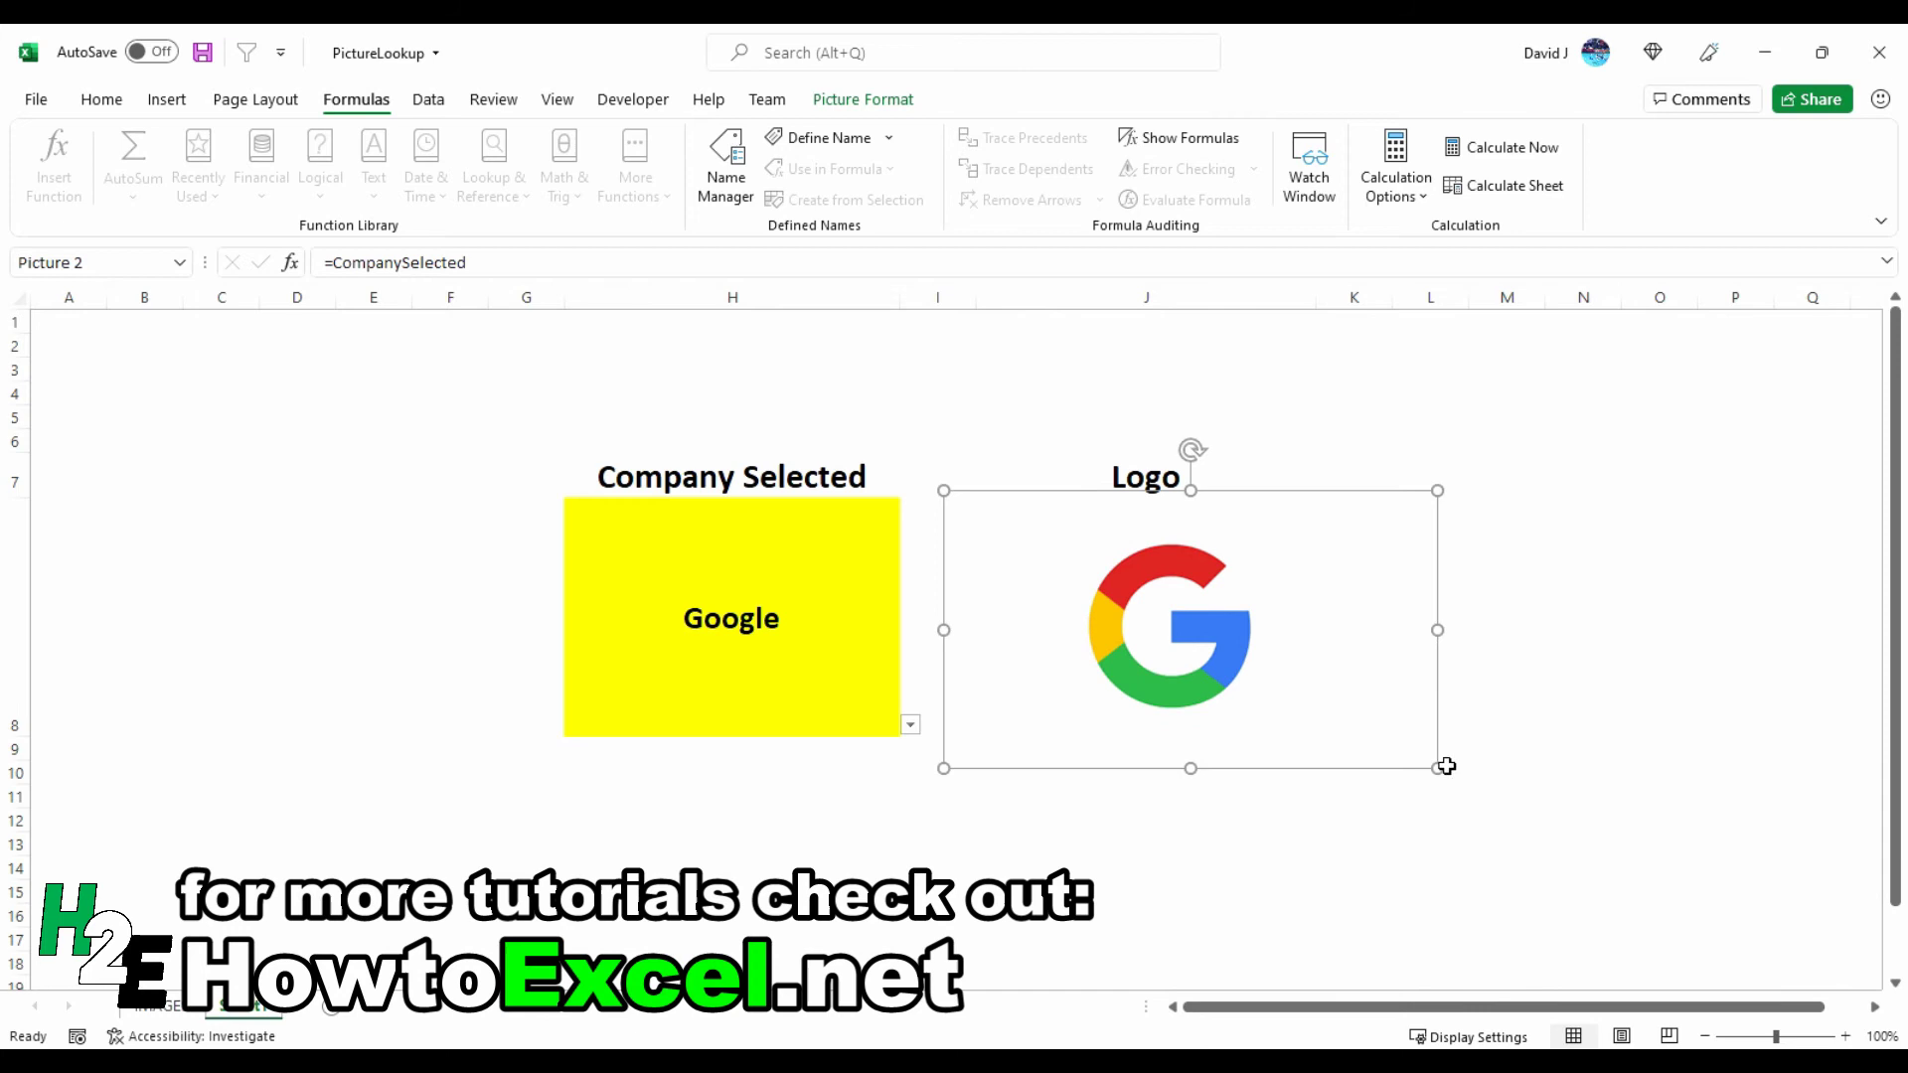
{"action": "left_click_drag", "start_coordinate": [1439, 772], "coordinate": [1522, 816]}
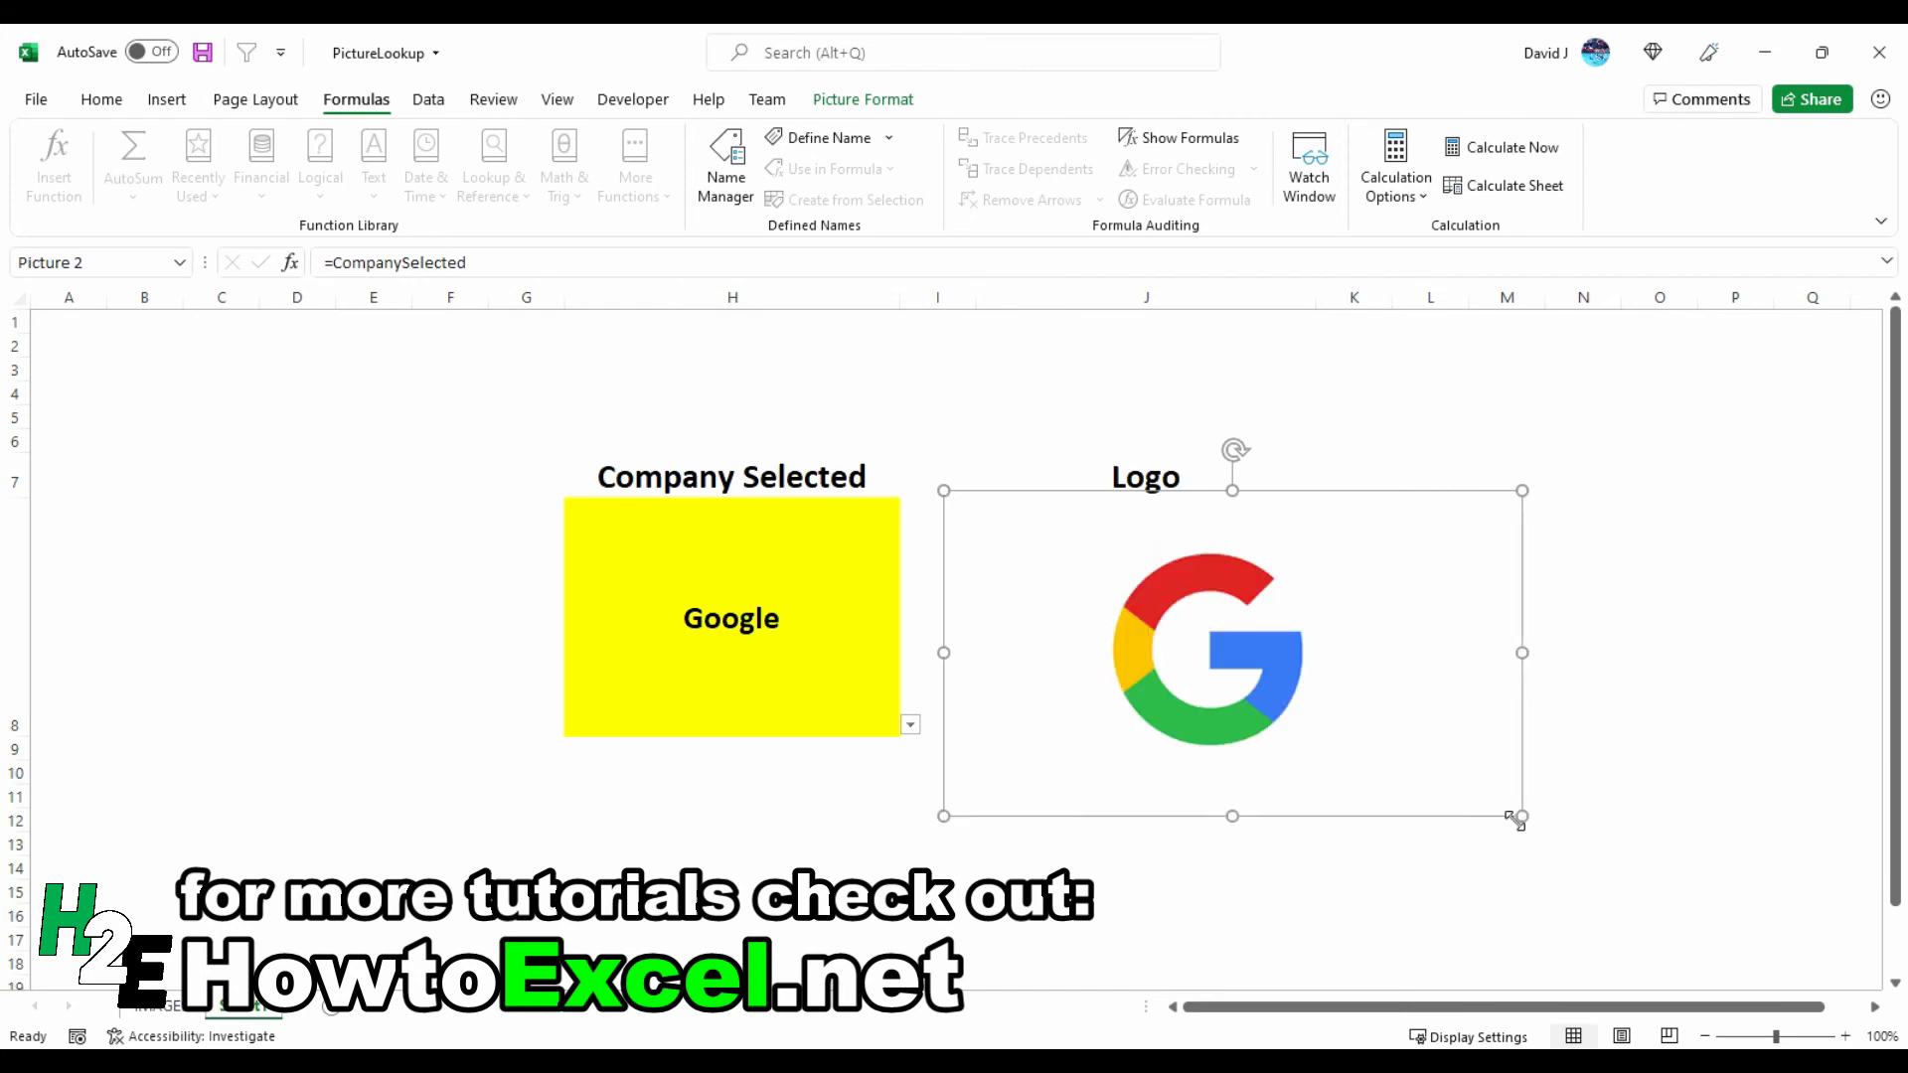
{"action": "left_click", "coordinate": [651, 702]}
Cycle H8 through Microsoft, Salesforce and Starbucks, then go to the IMAGE sheet
{"action": "left_click", "coordinate": [911, 724]}
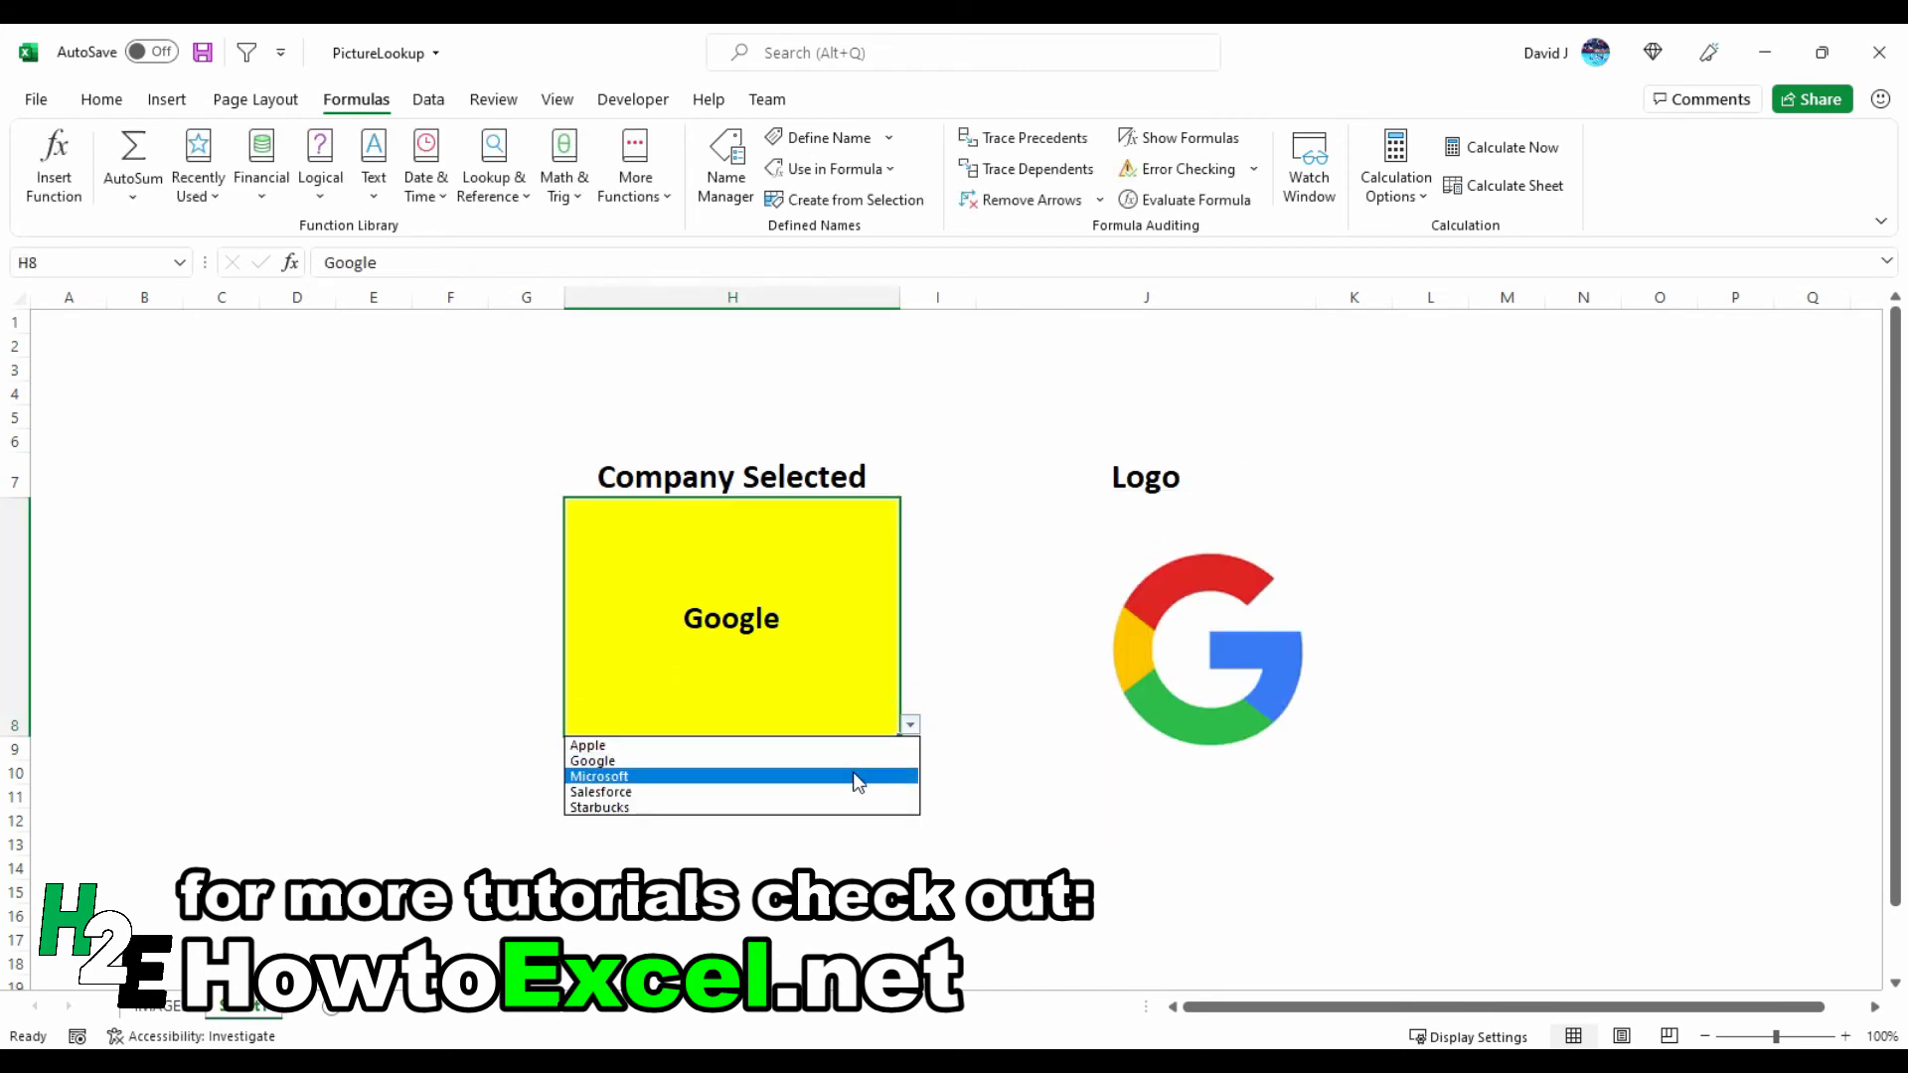
{"action": "left_click", "coordinate": [856, 776]}
{"action": "left_click", "coordinate": [910, 724]}
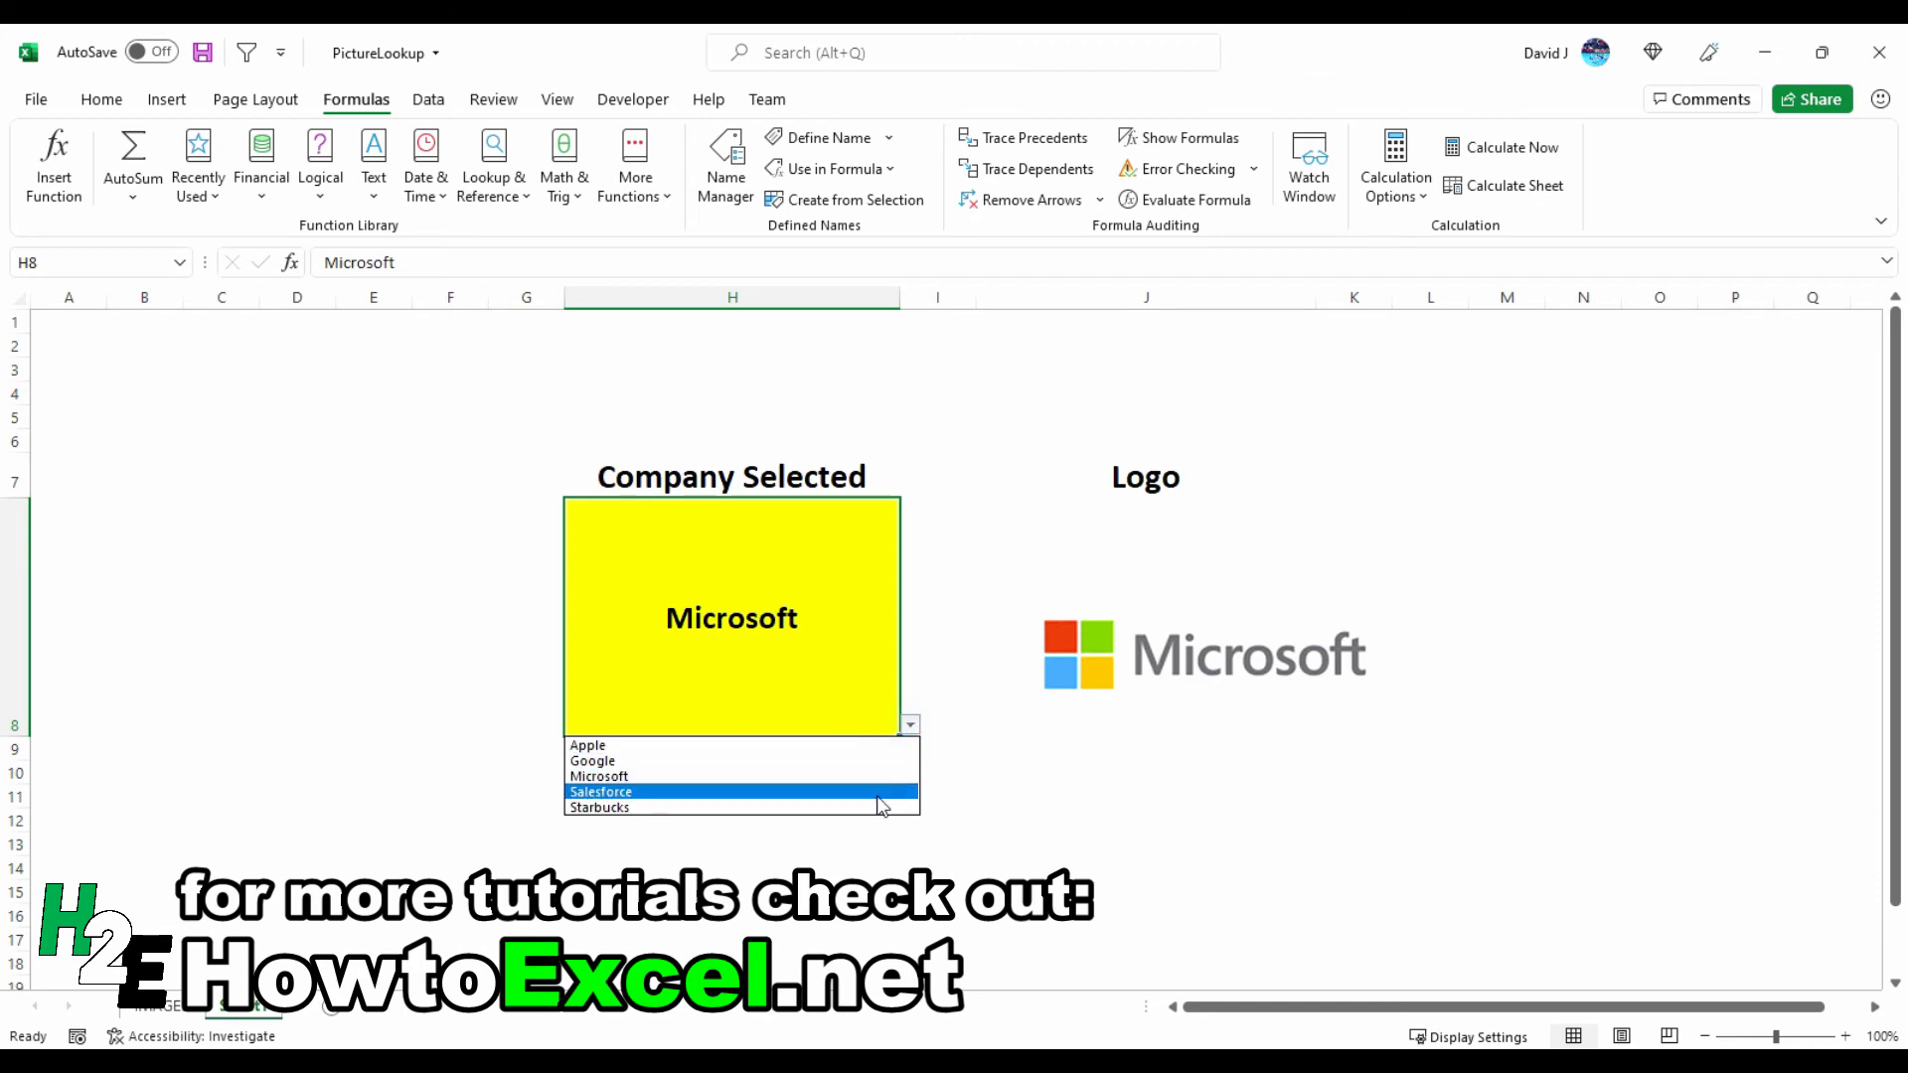
{"action": "left_click", "coordinate": [874, 793]}
{"action": "left_click", "coordinate": [911, 724]}
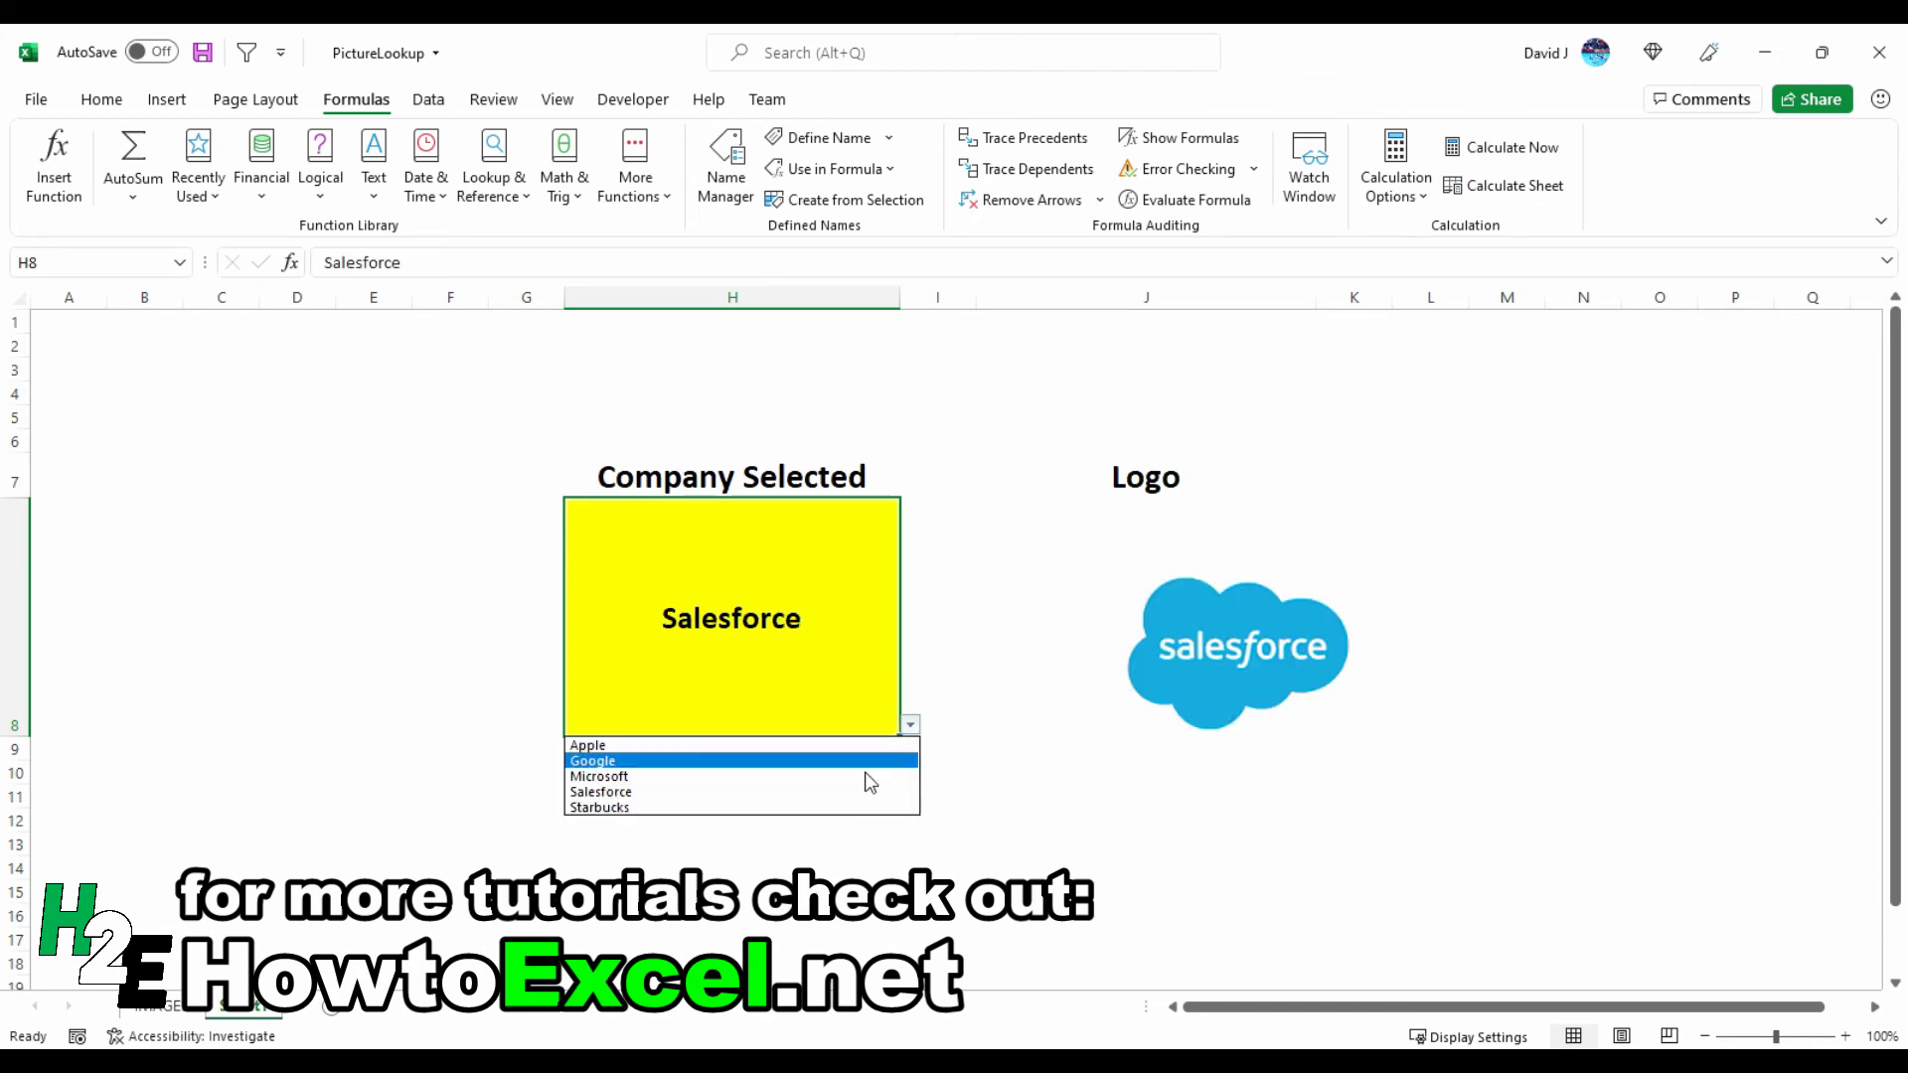
{"action": "left_click", "coordinate": [863, 805]}
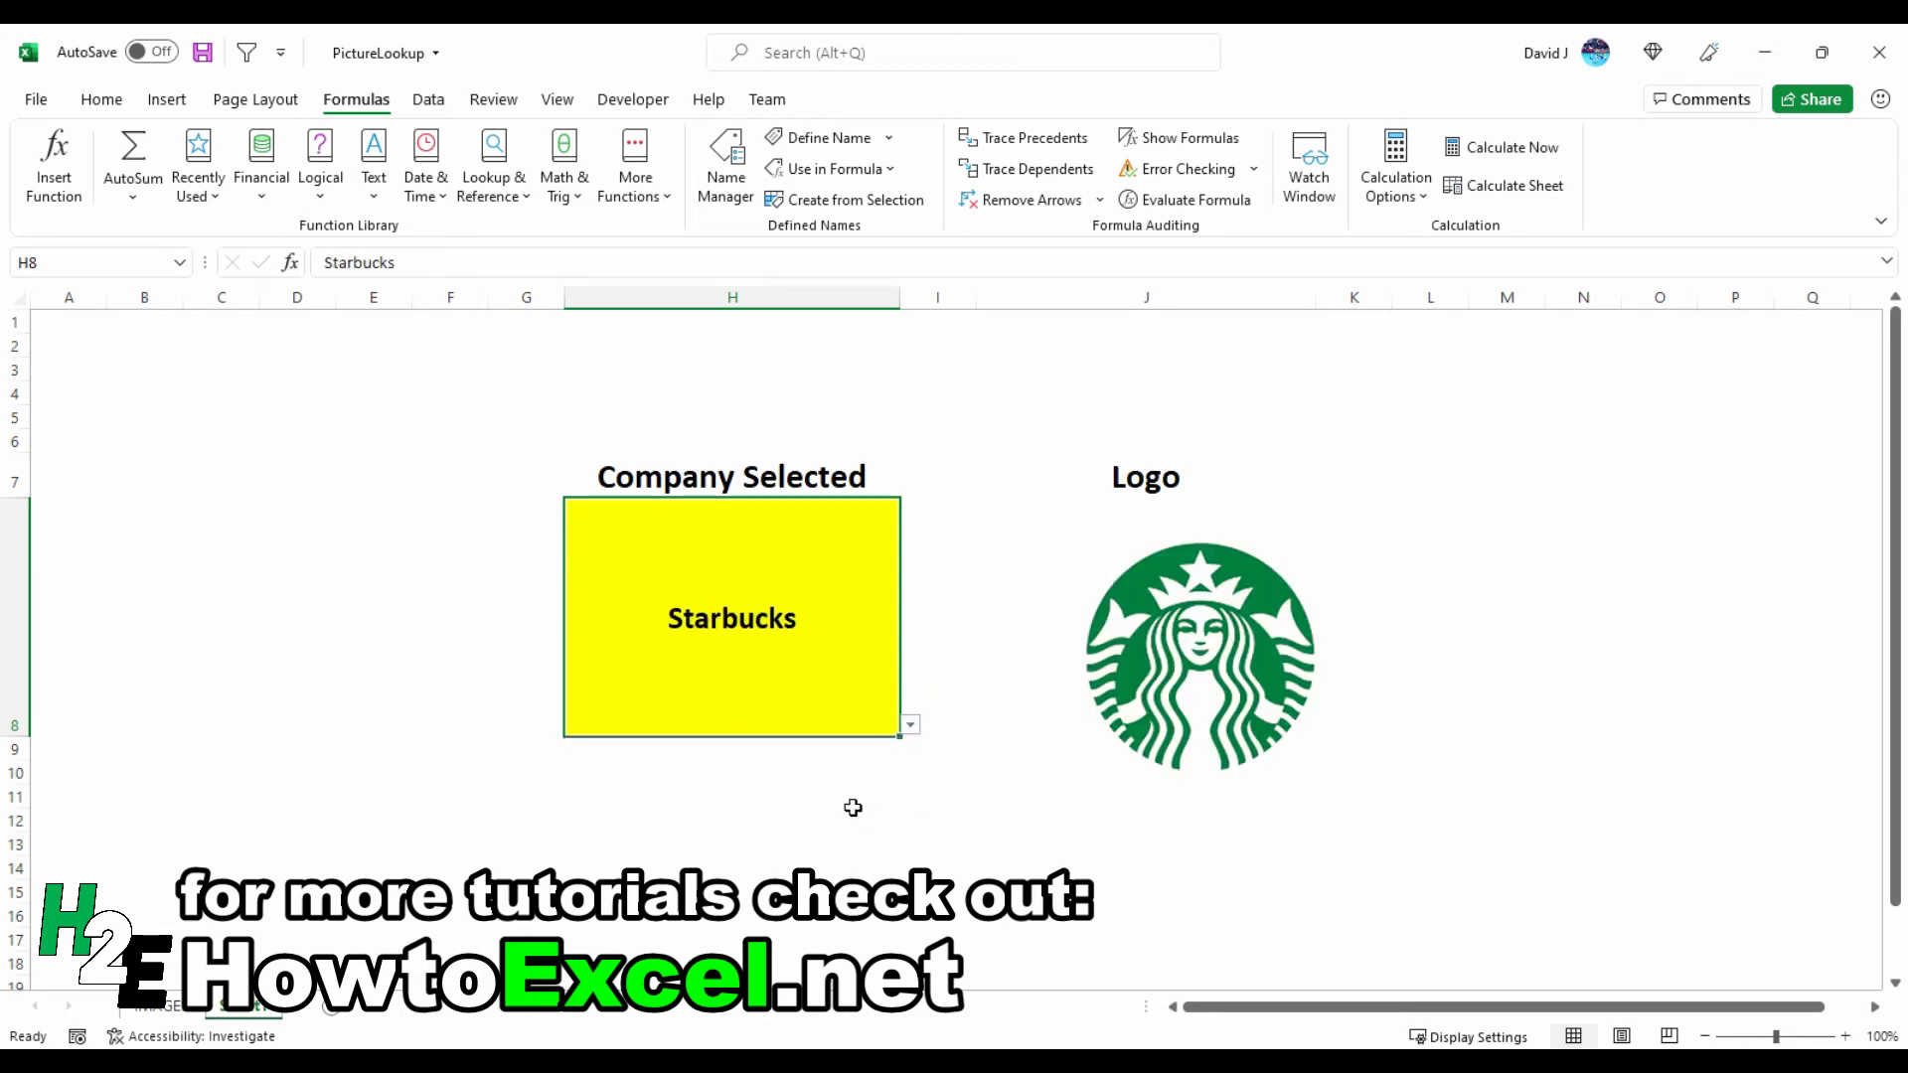
{"action": "left_click", "coordinate": [159, 1006]}
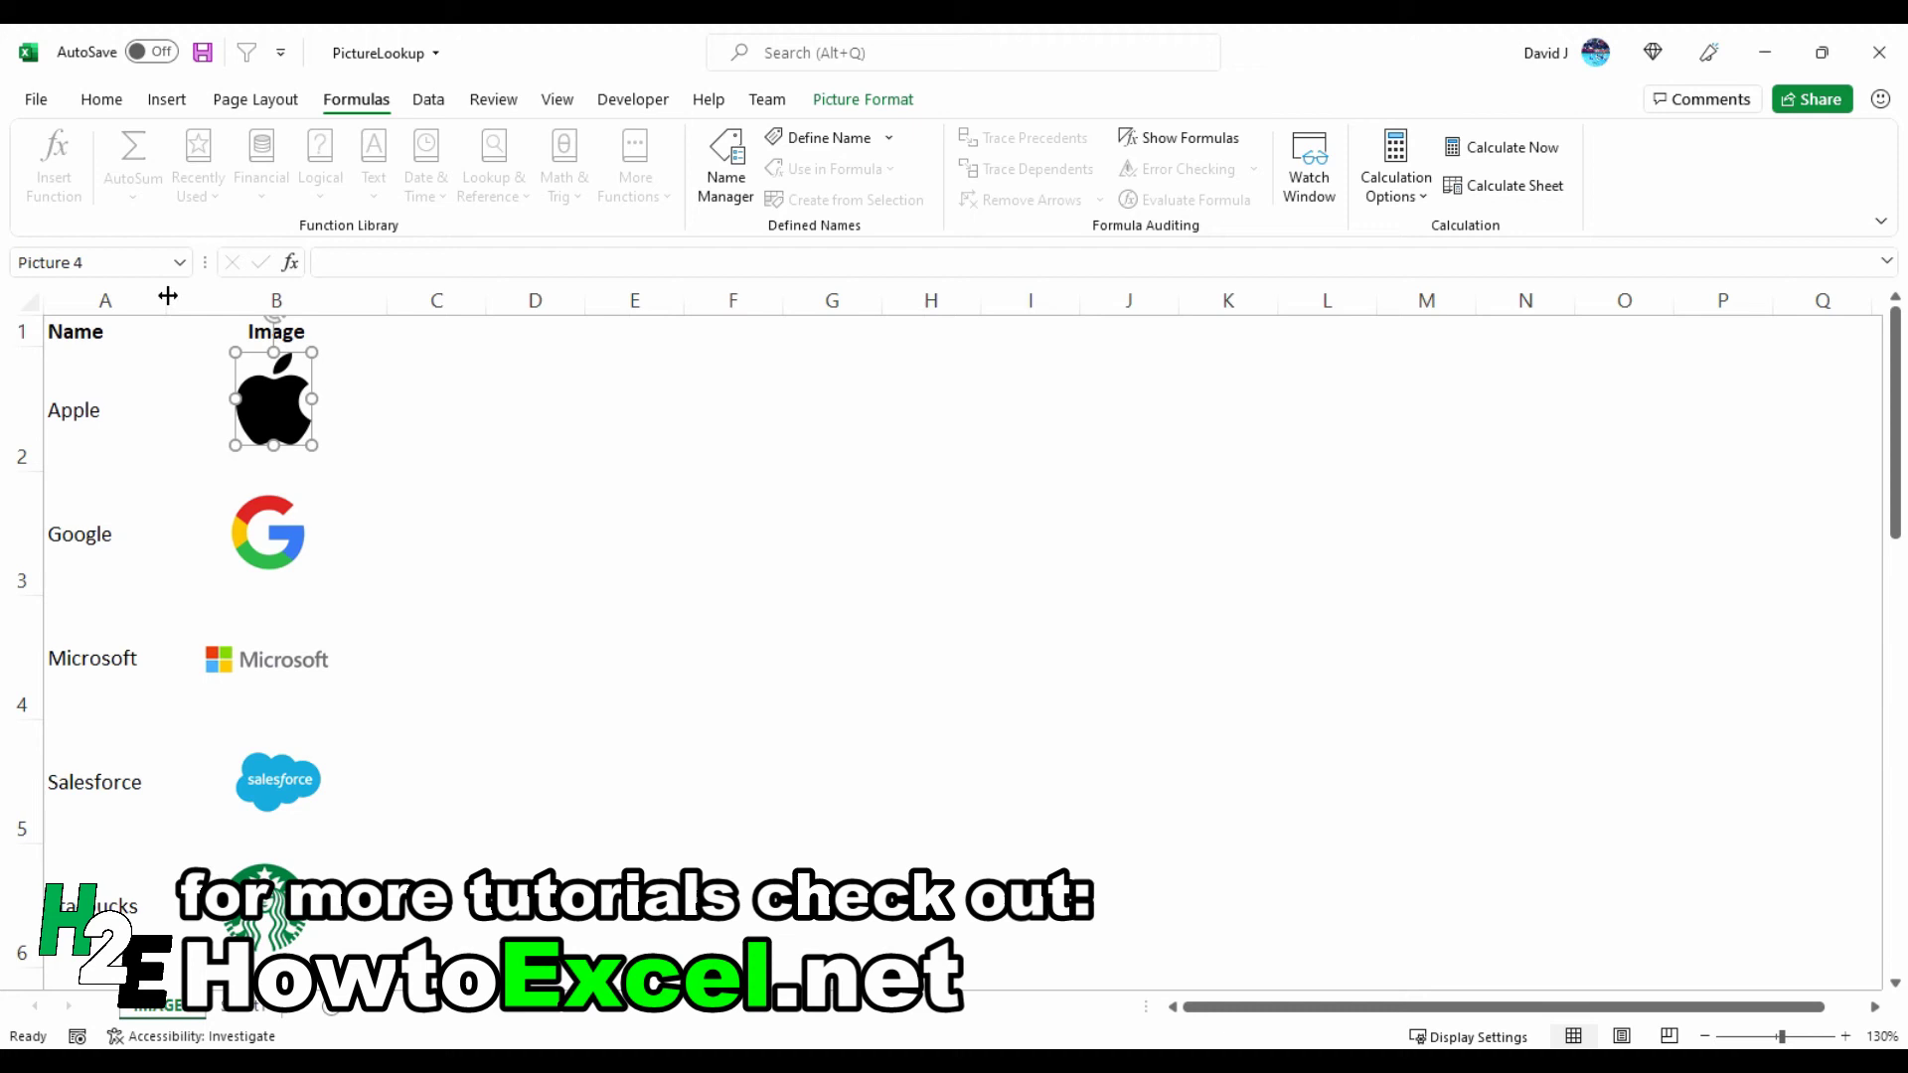
Narrow column A on the IMAGE sheet, then pick Google and then Microsoft in H8
{"action": "left_click_drag", "start_coordinate": [167, 297], "coordinate": [123, 319]}
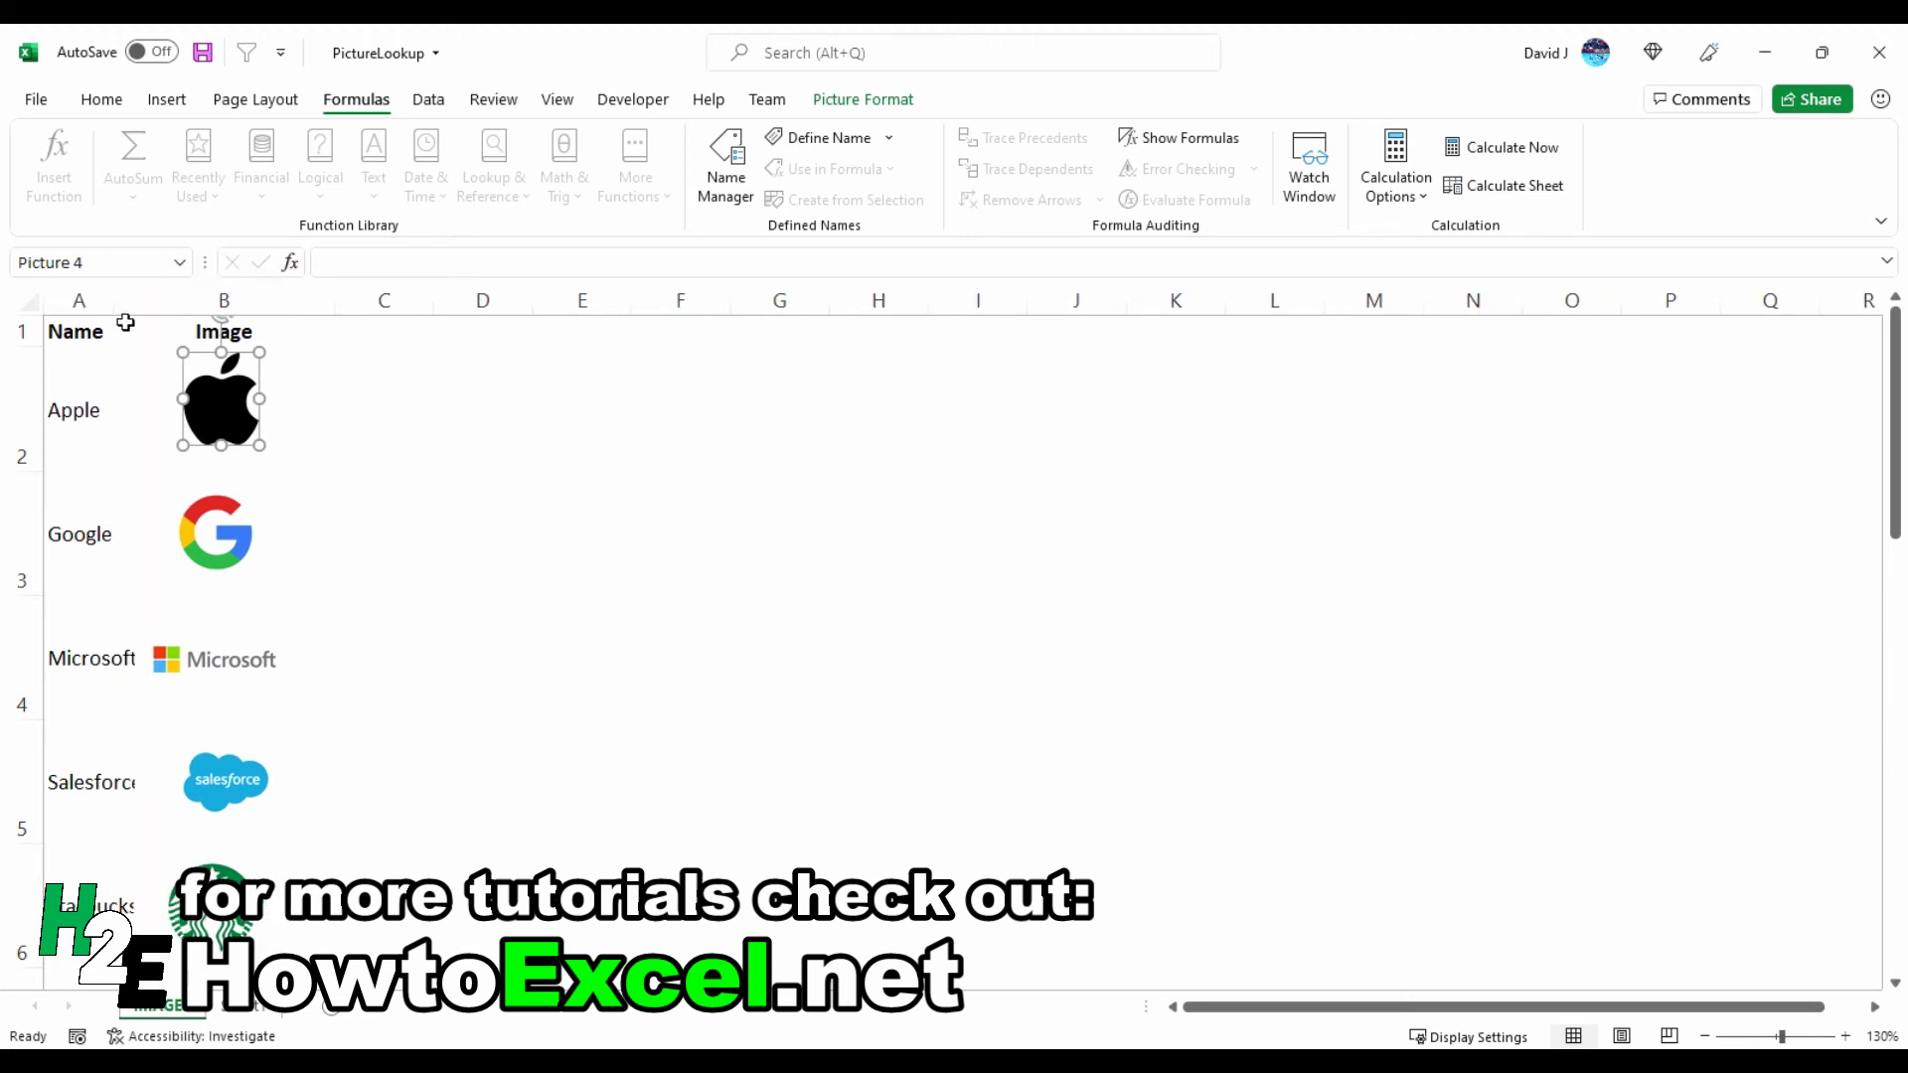
{"action": "left_click", "coordinate": [497, 487]}
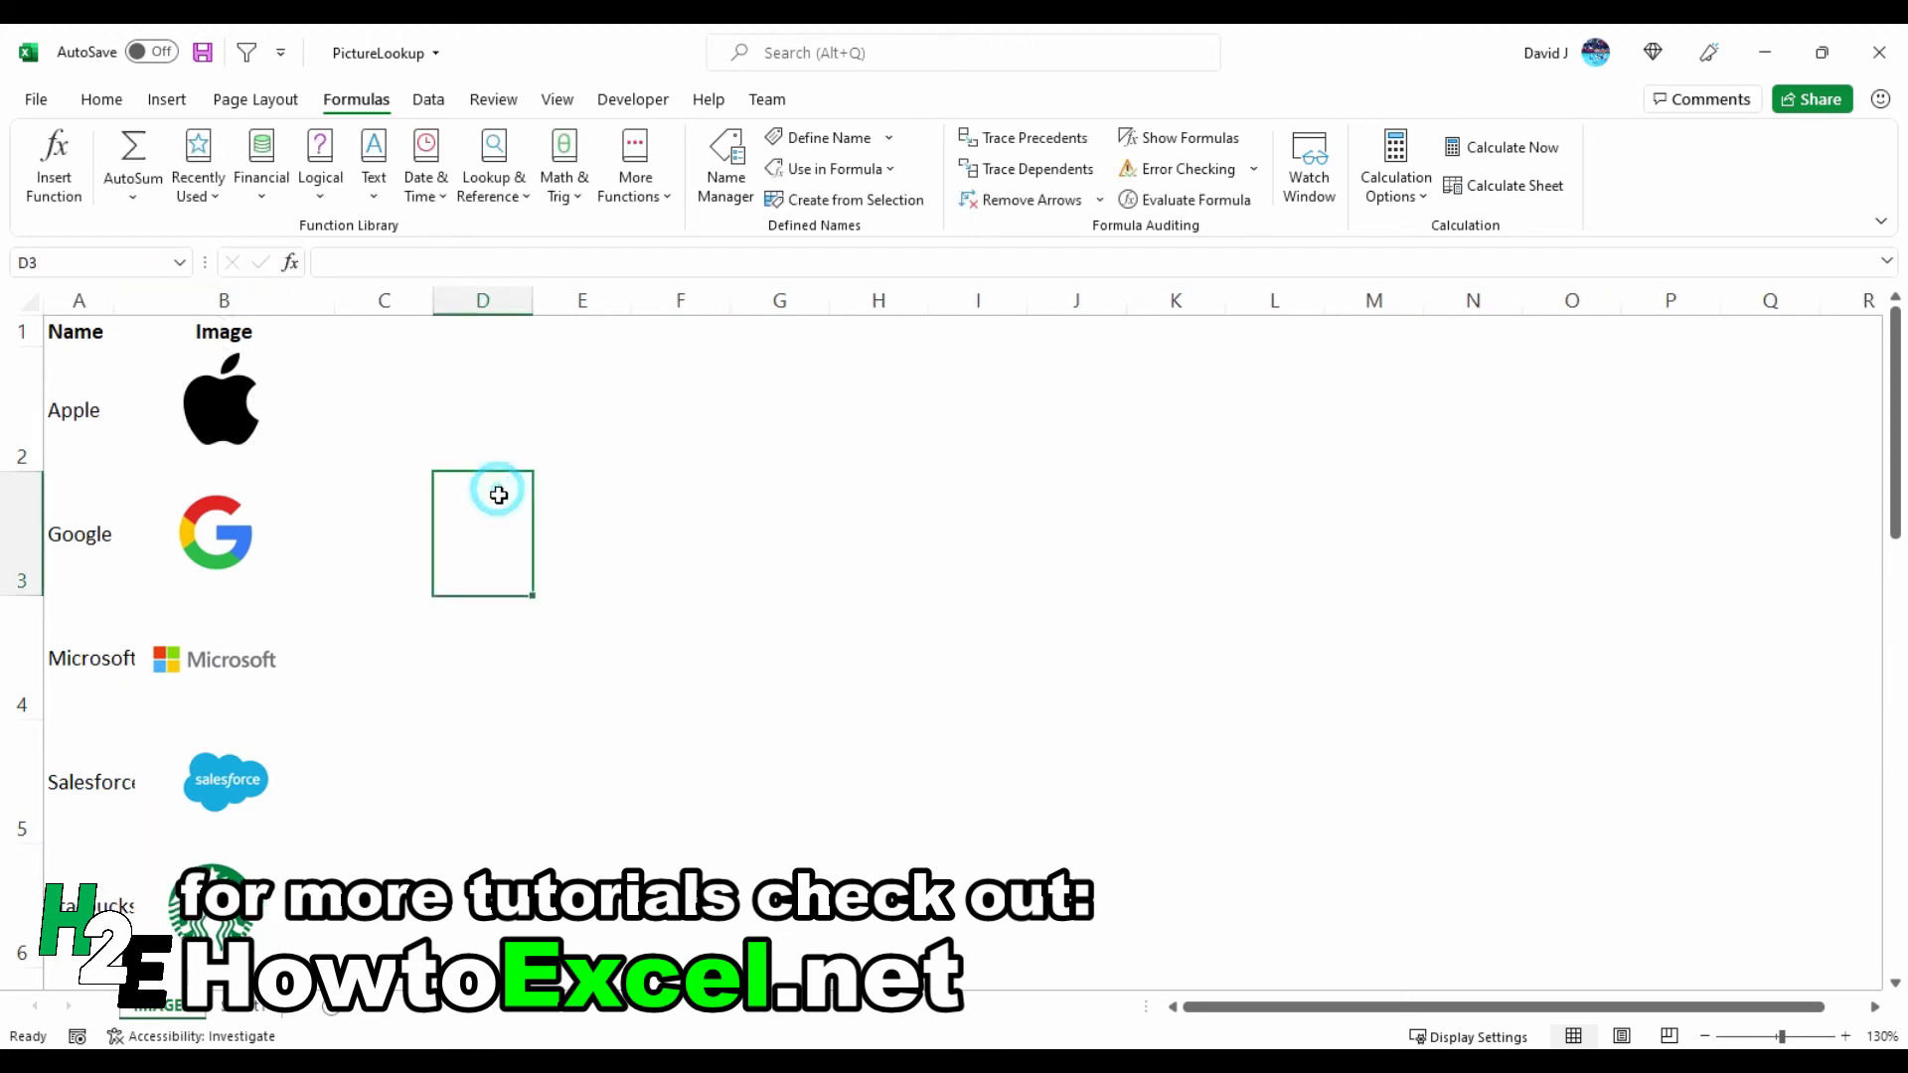
{"action": "left_click", "coordinate": [243, 1007]}
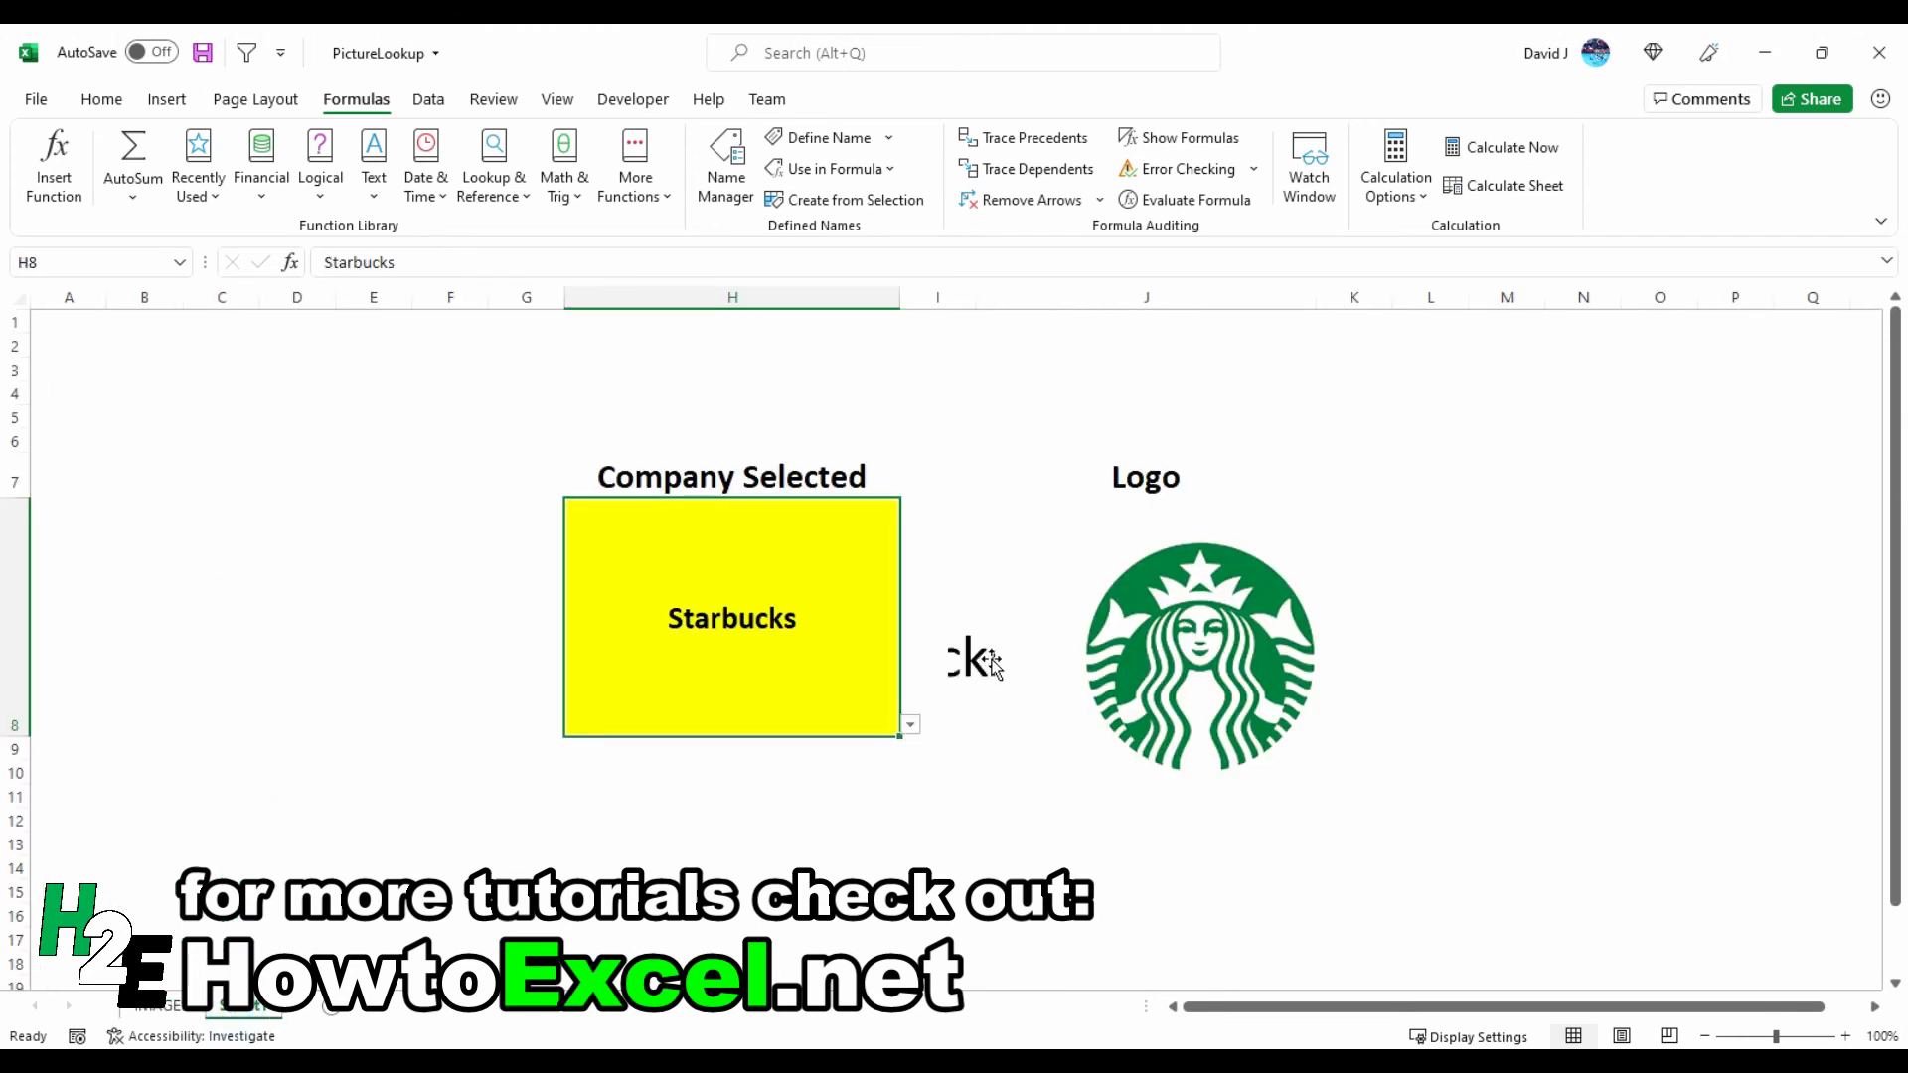
{"action": "left_click", "coordinate": [912, 726]}
{"action": "left_click", "coordinate": [846, 756]}
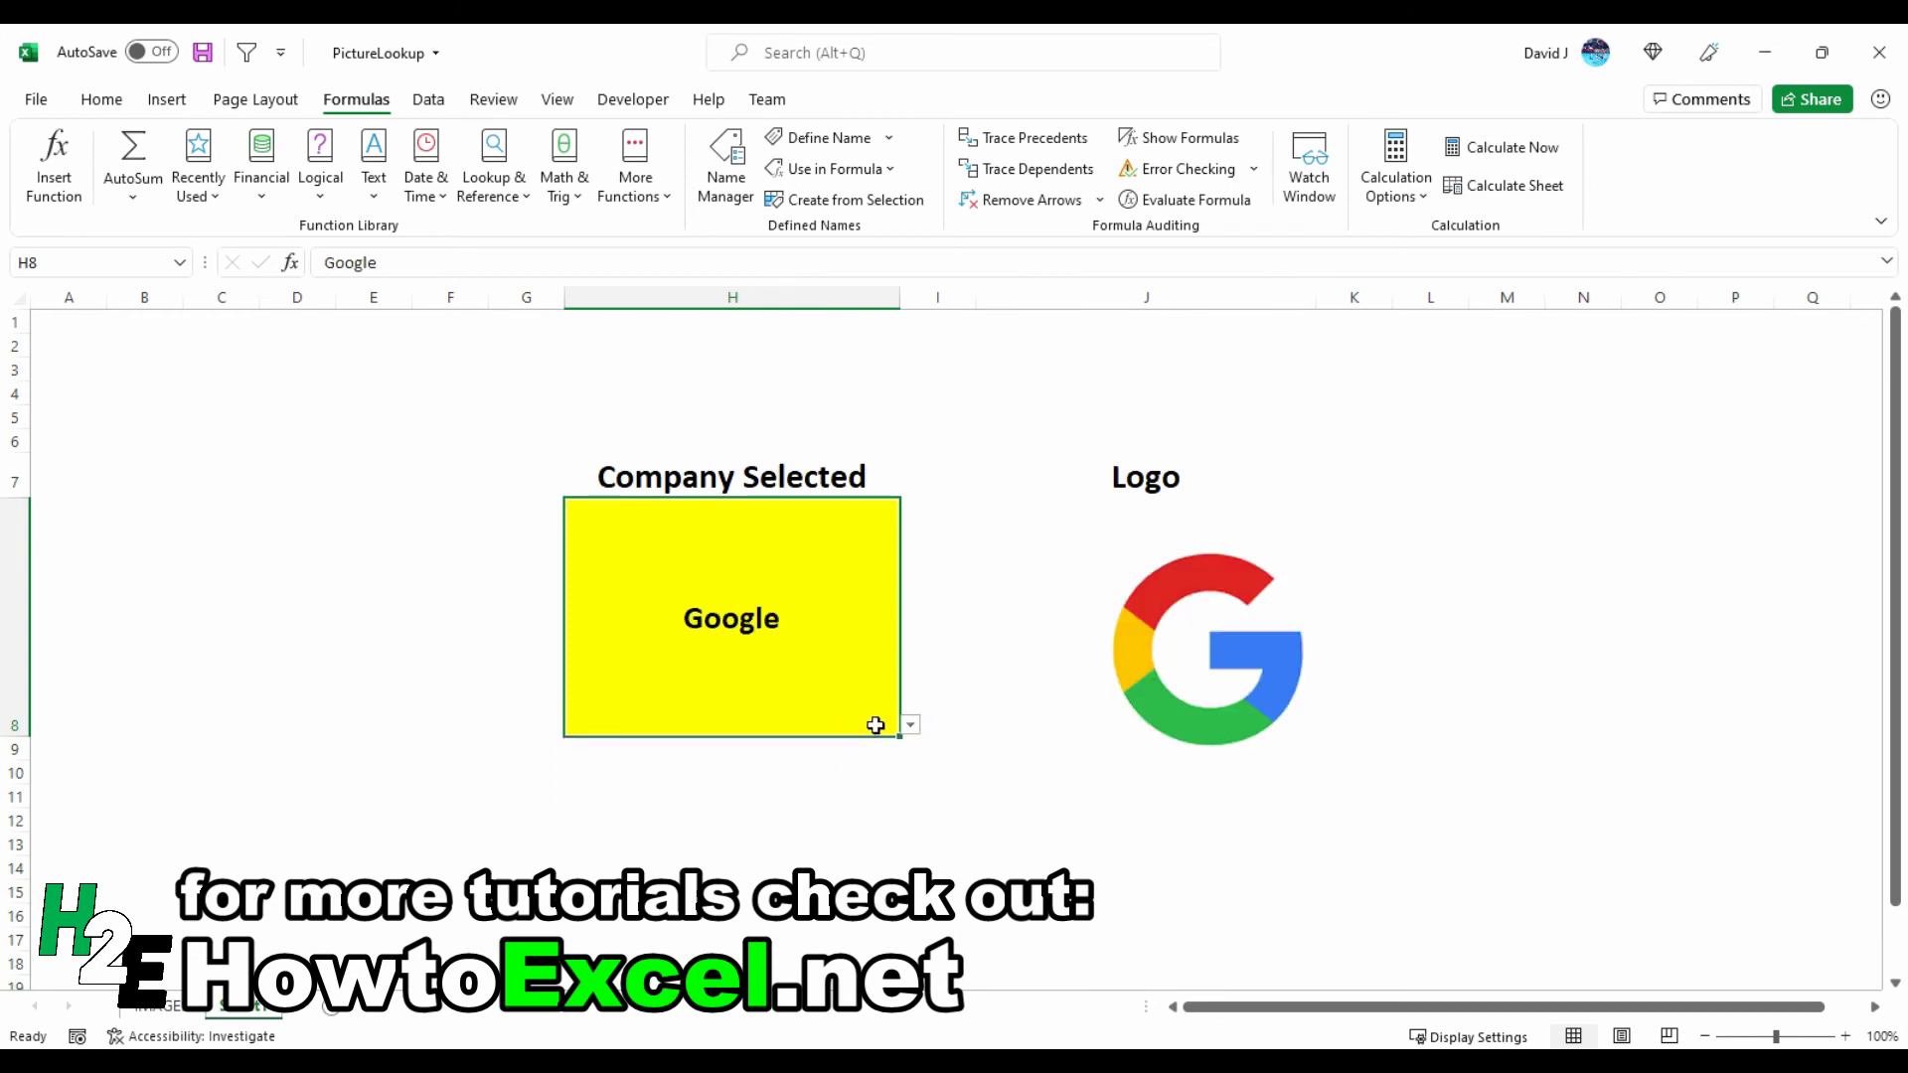
{"action": "left_click", "coordinate": [911, 725]}
{"action": "left_click", "coordinate": [856, 774]}
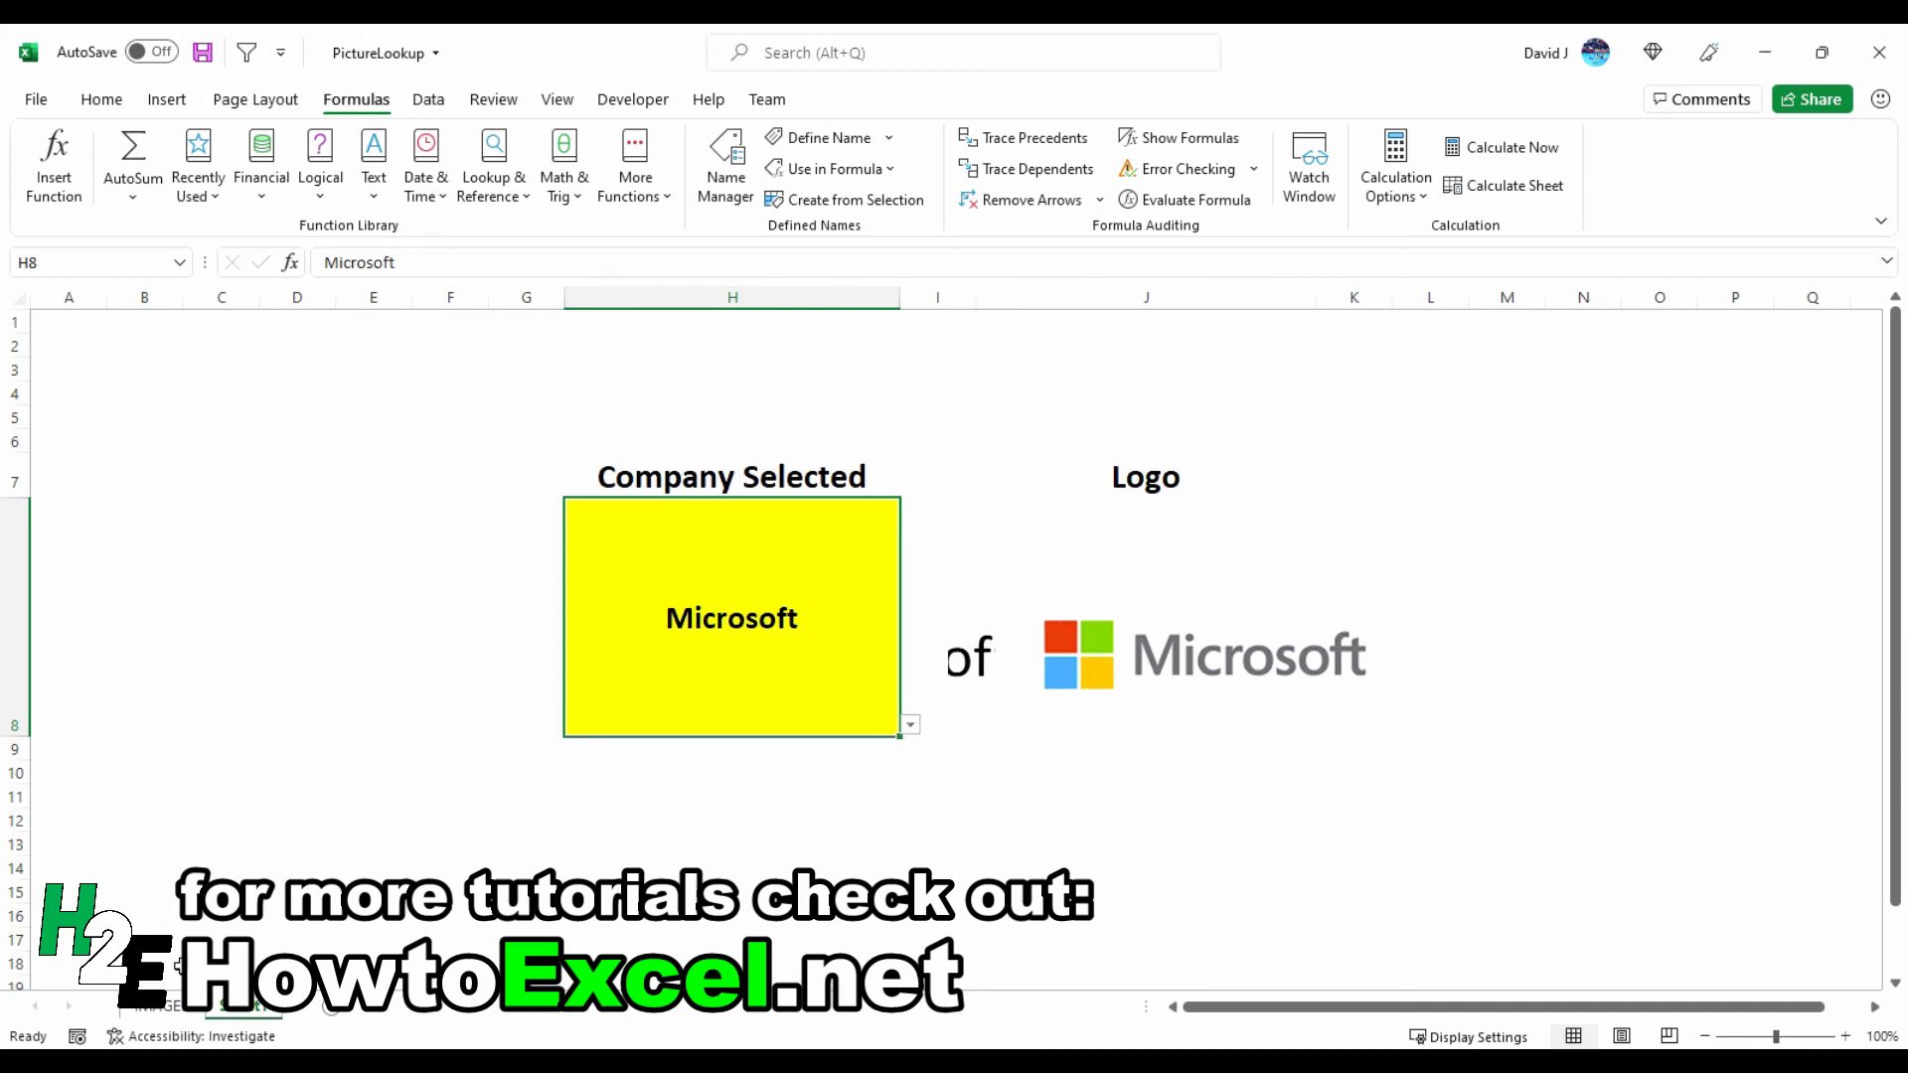
On the IMAGE sheet, confirm logo cell B4 carries the name Microsoft
{"action": "left_click", "coordinate": [162, 1007]}
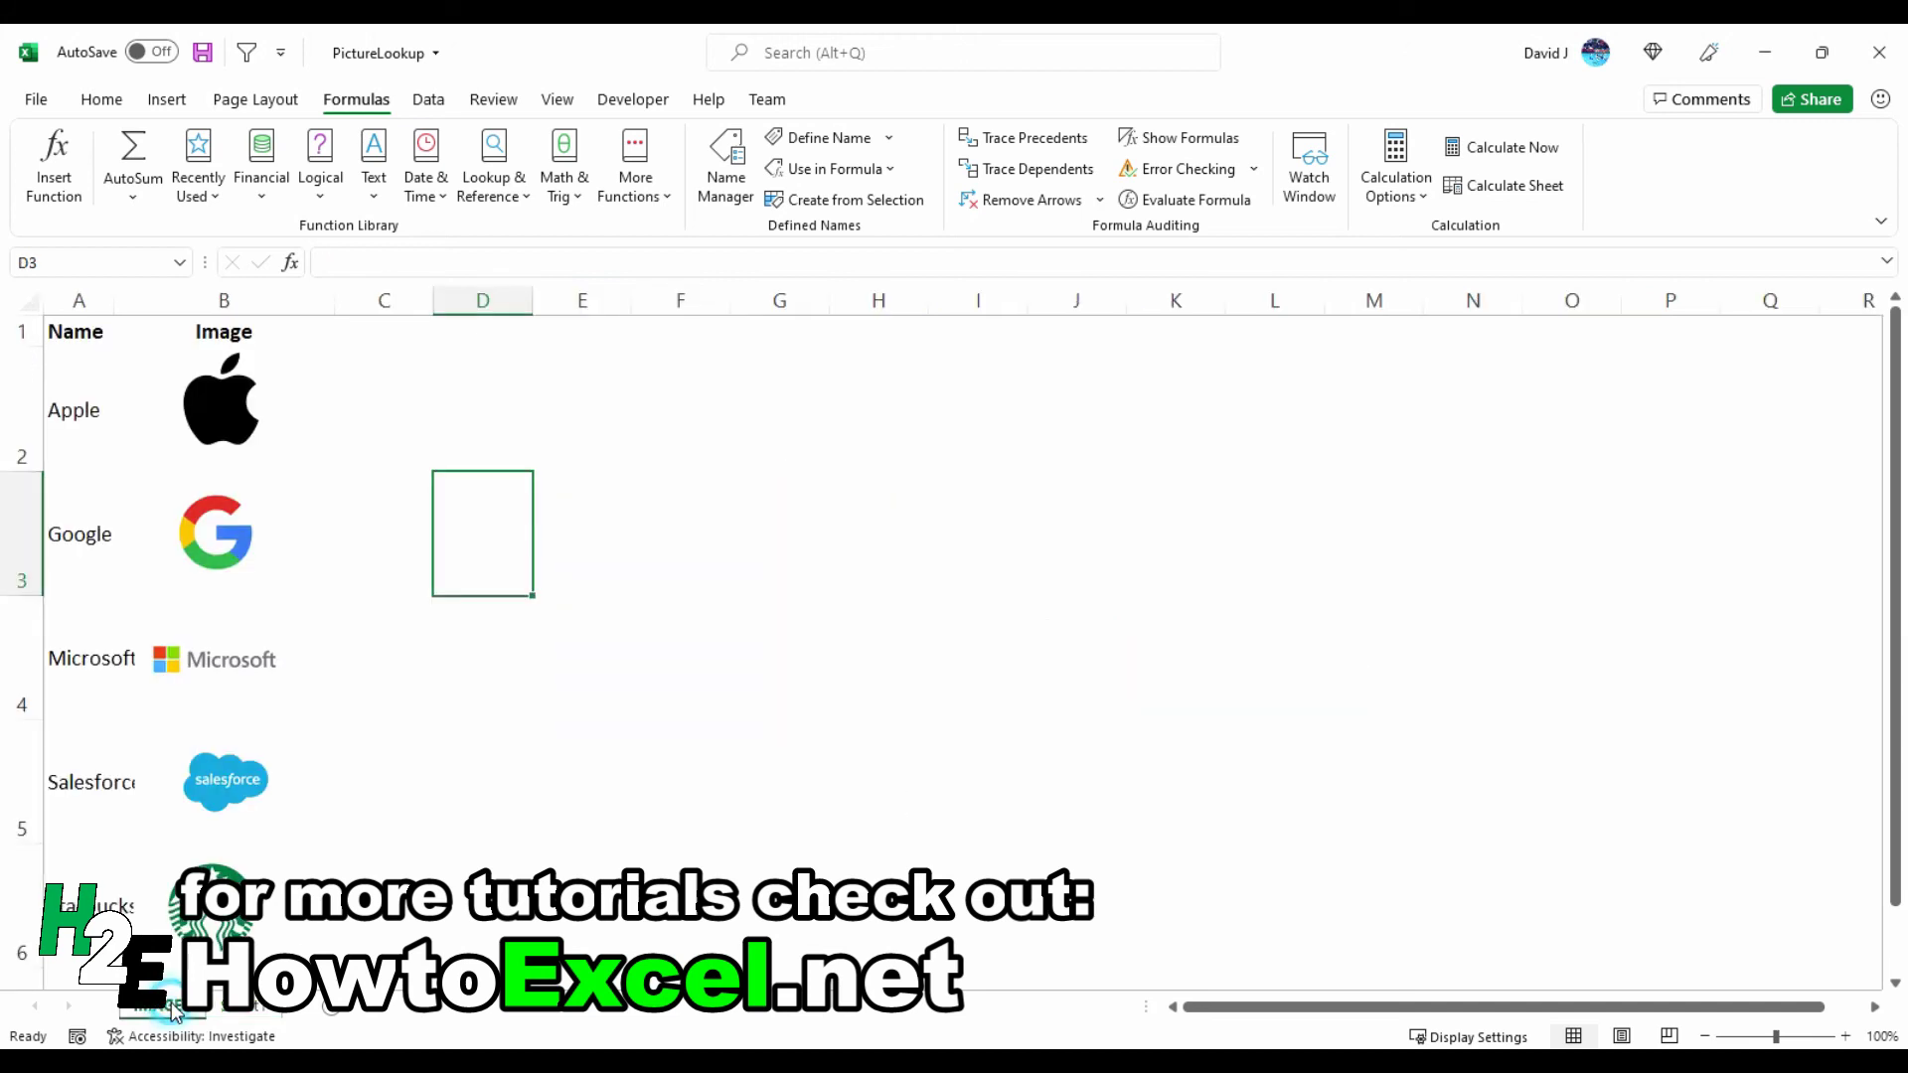
{"action": "left_click", "coordinate": [78, 667]}
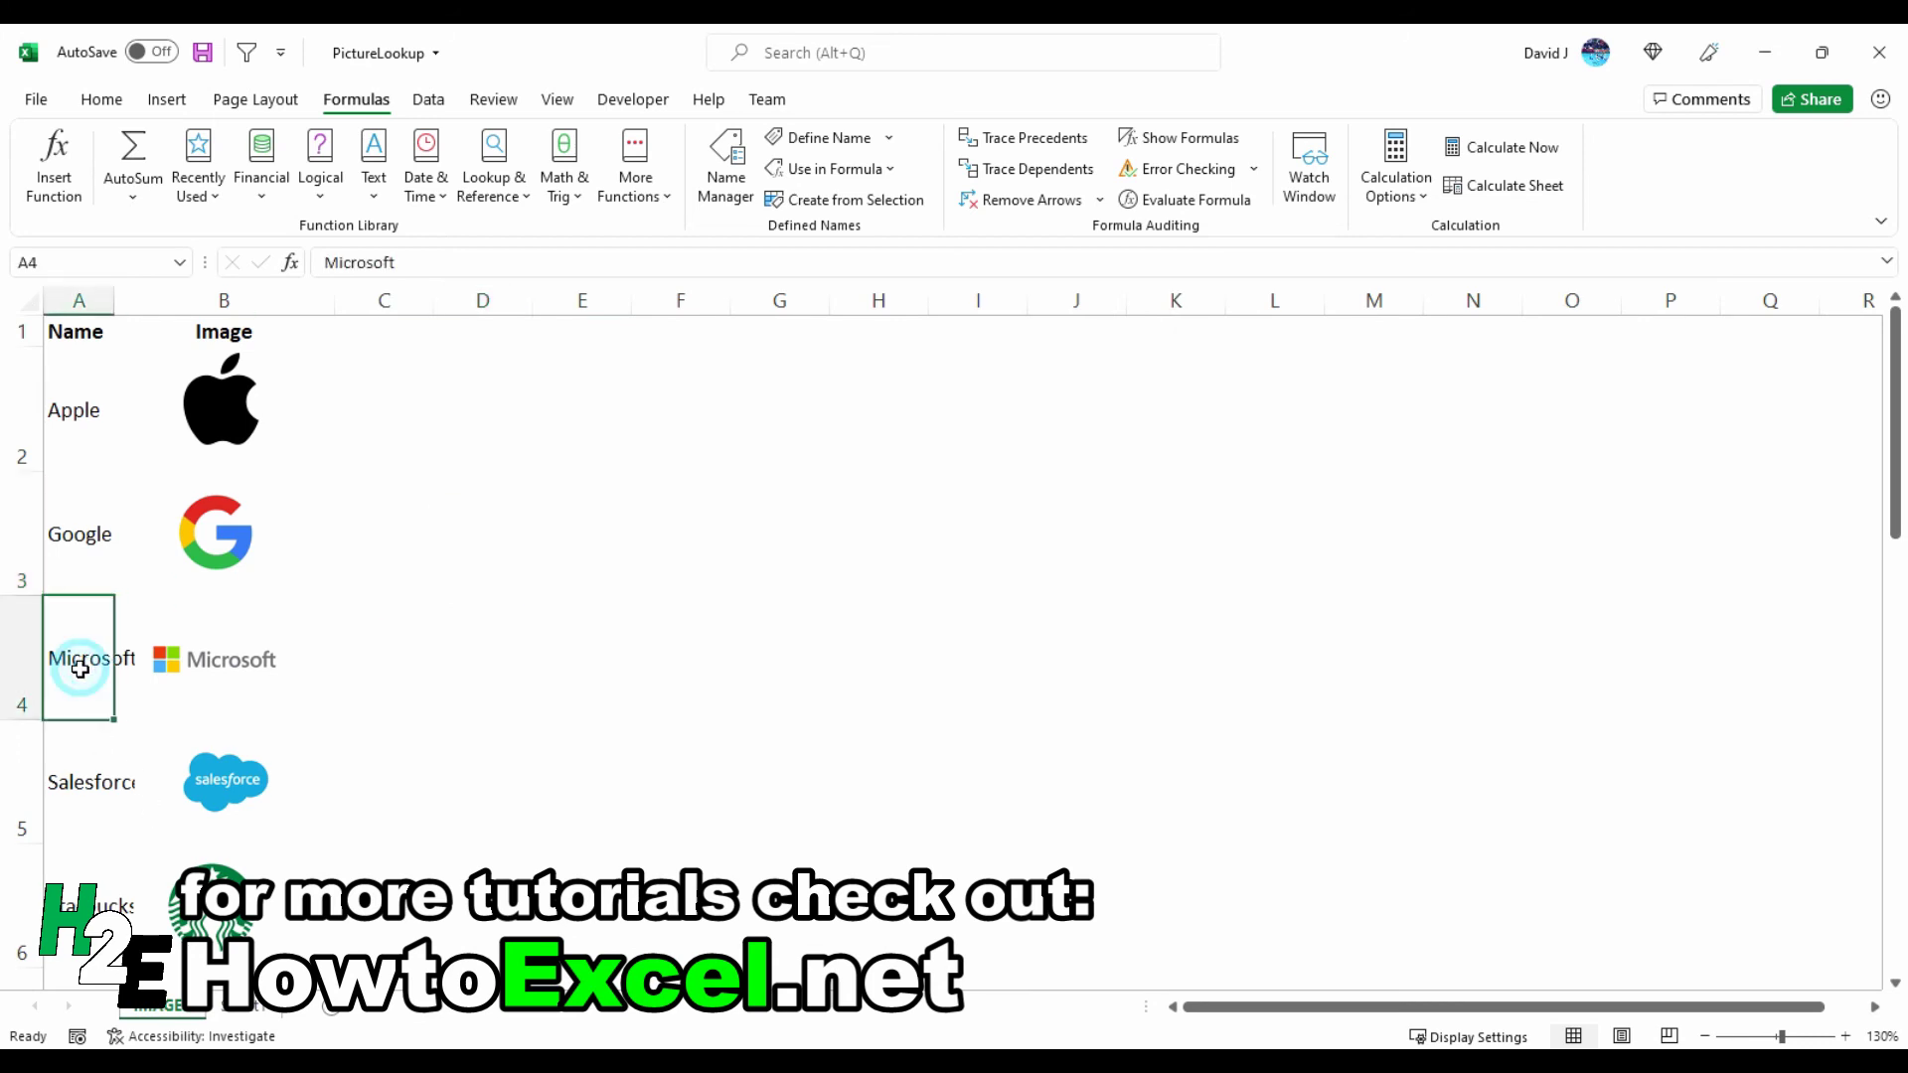
{"action": "left_click", "coordinate": [343, 667]}
{"action": "left_click", "coordinate": [333, 668]}
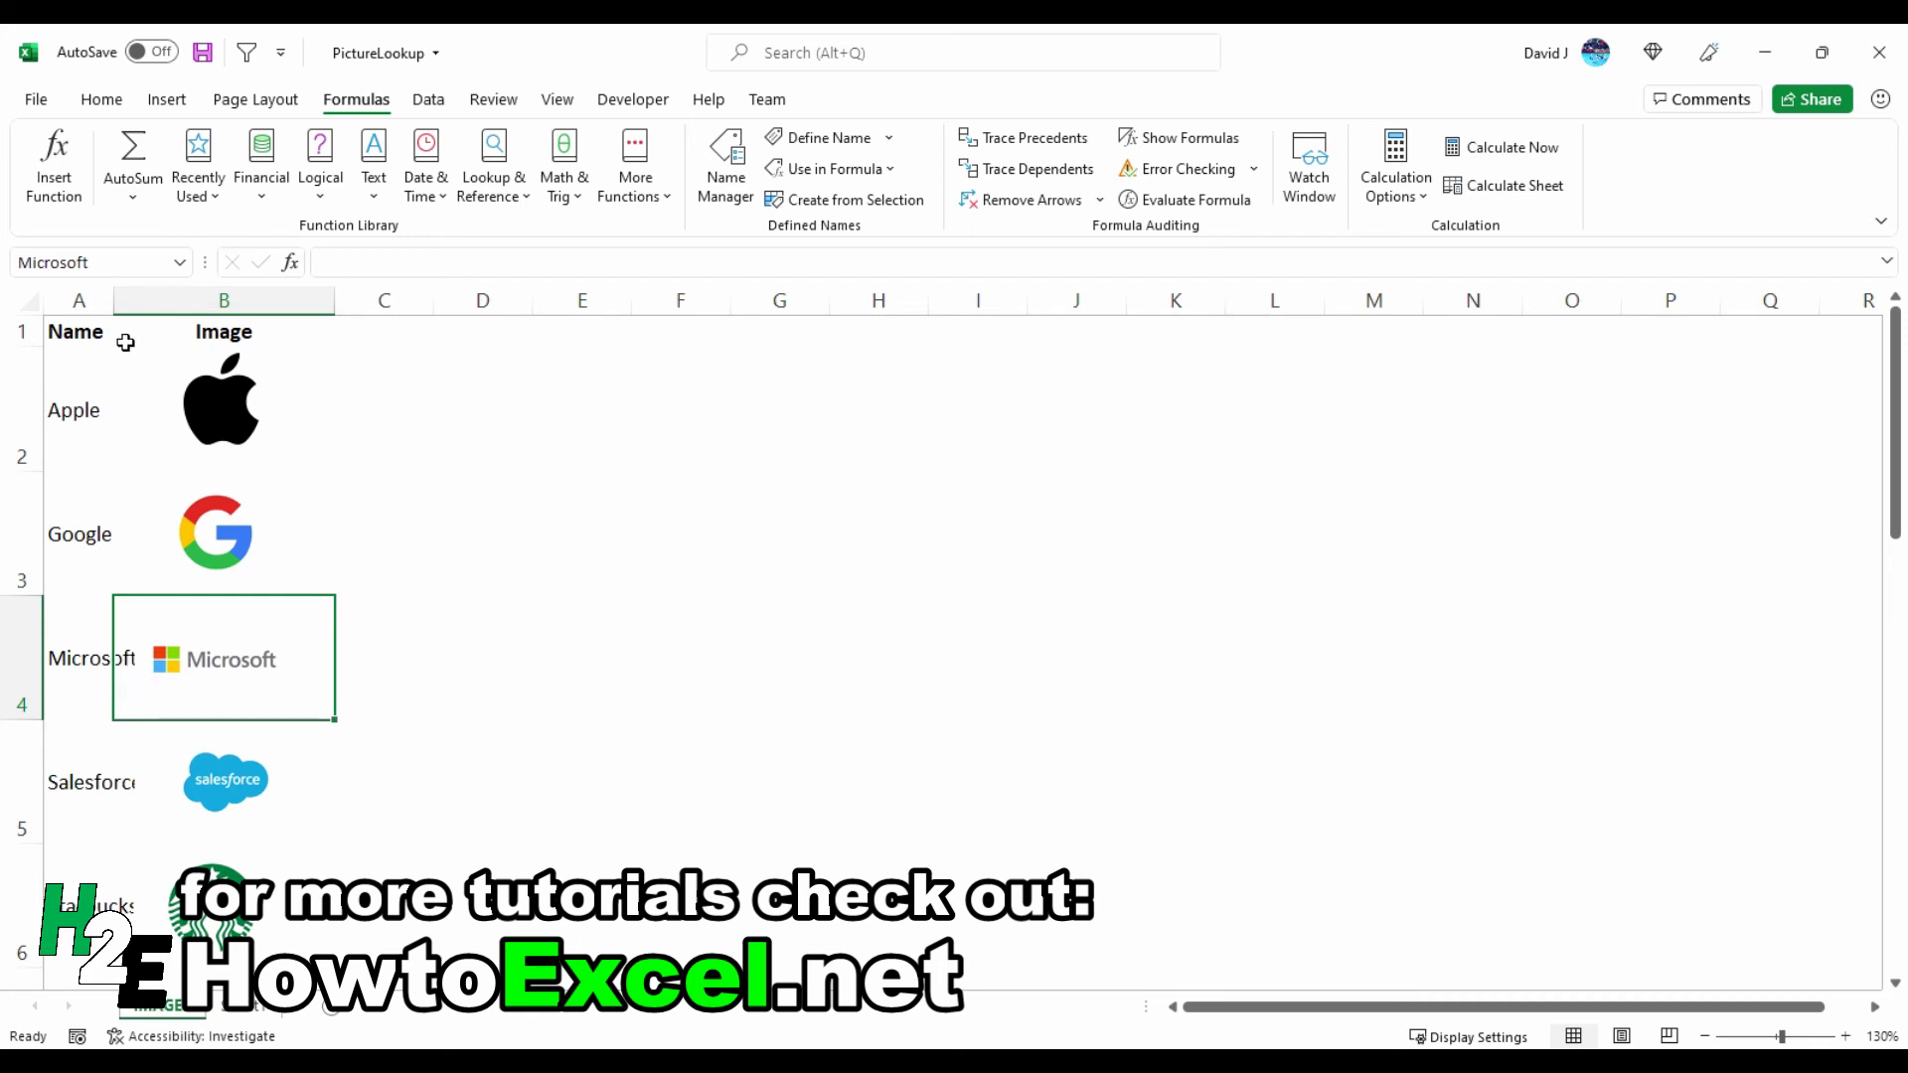
Widen IMAGE column A to about 8.14 so names fit, then return to Company Selected
{"action": "left_click_drag", "start_coordinate": [114, 301], "coordinate": [175, 304]}
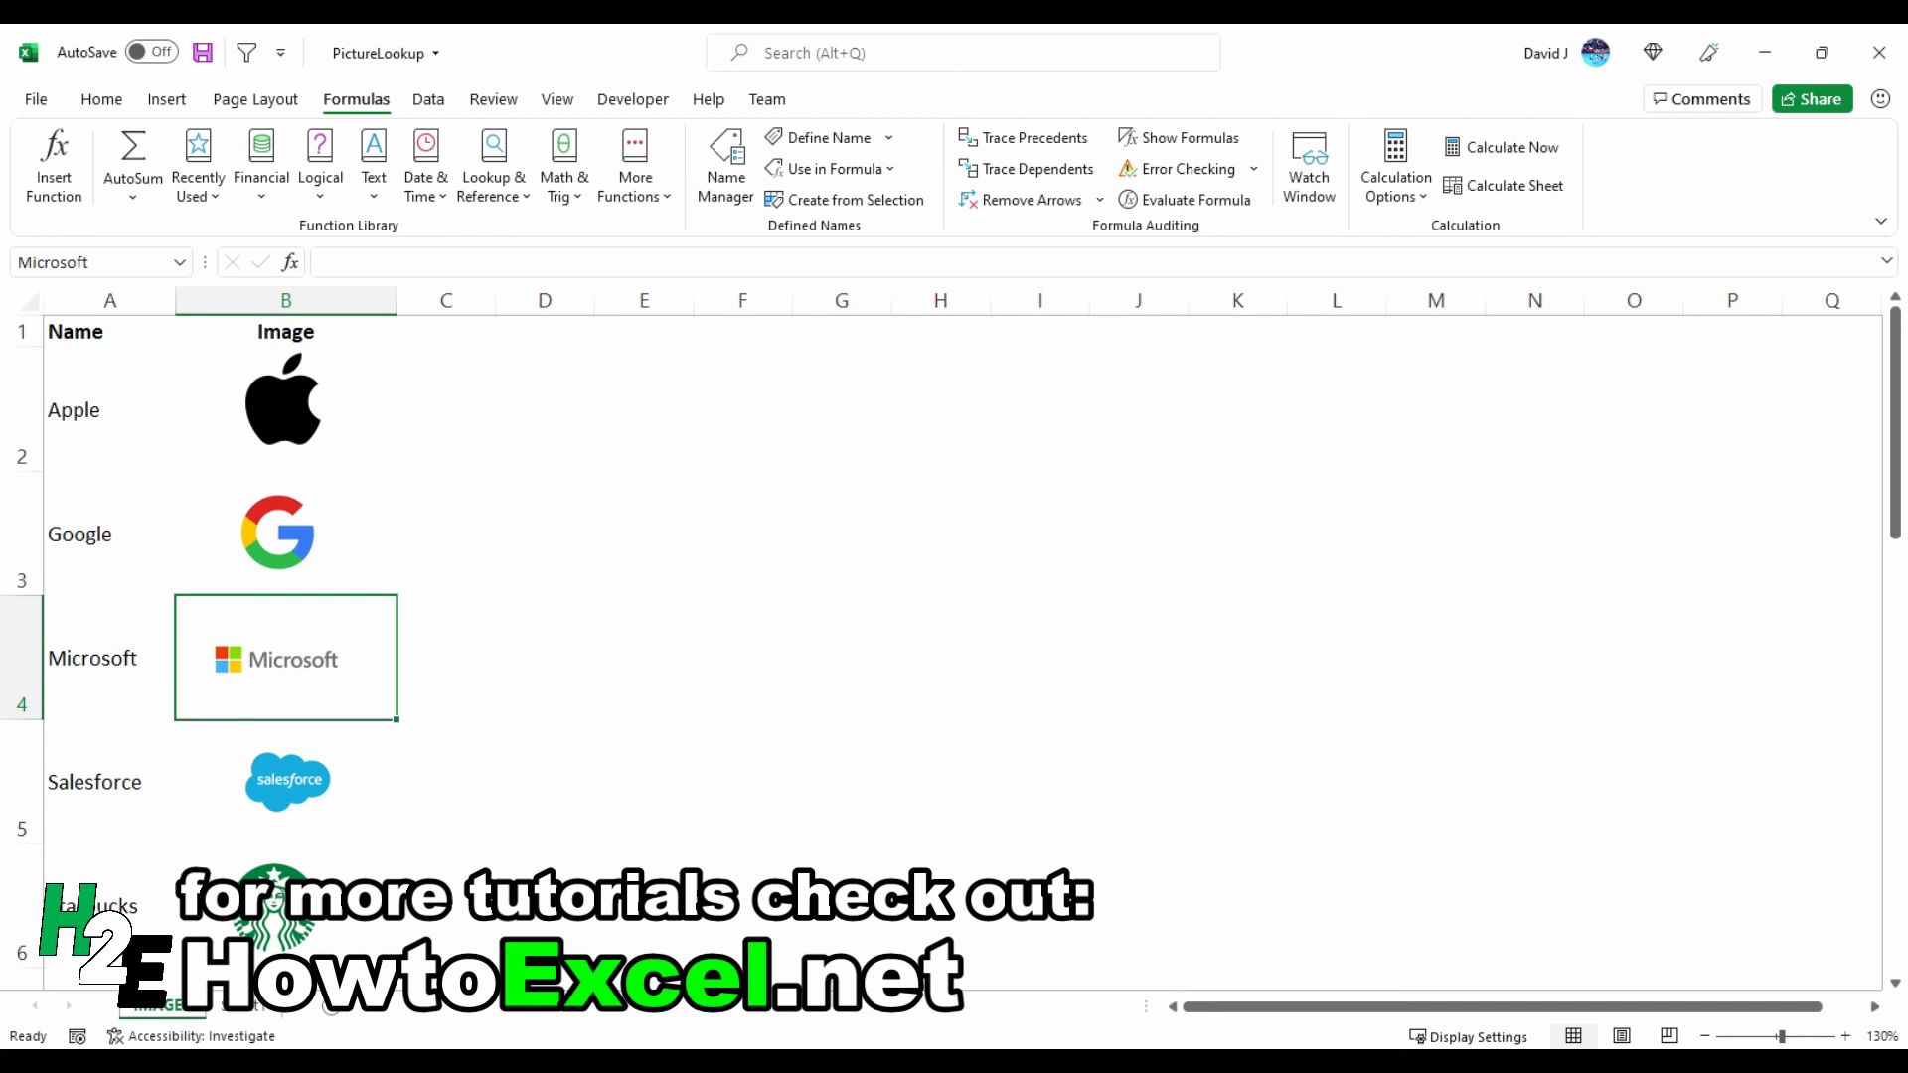
{"action": "left_click", "coordinate": [254, 1007]}
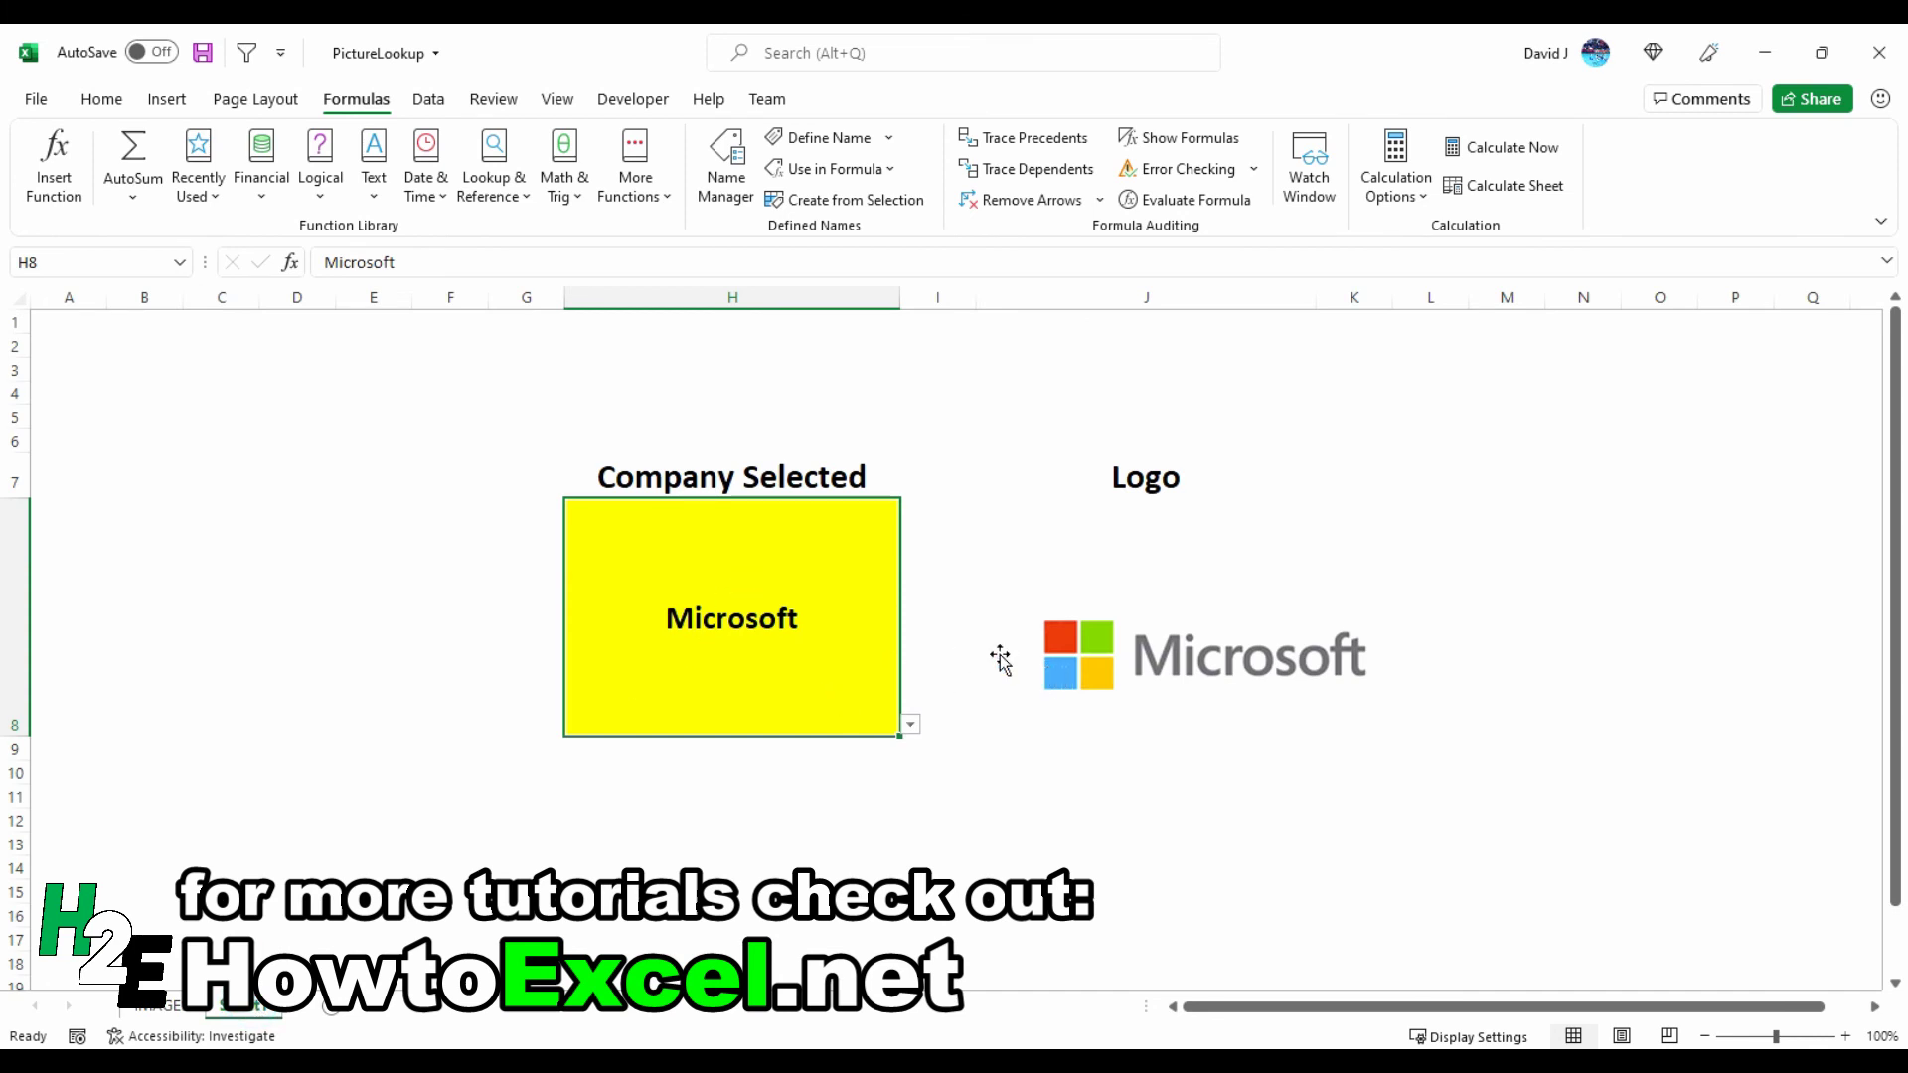
Switch the H8 company to Apple, then Google, and go back to the IMAGE sheet
{"action": "left_click", "coordinate": [910, 725]}
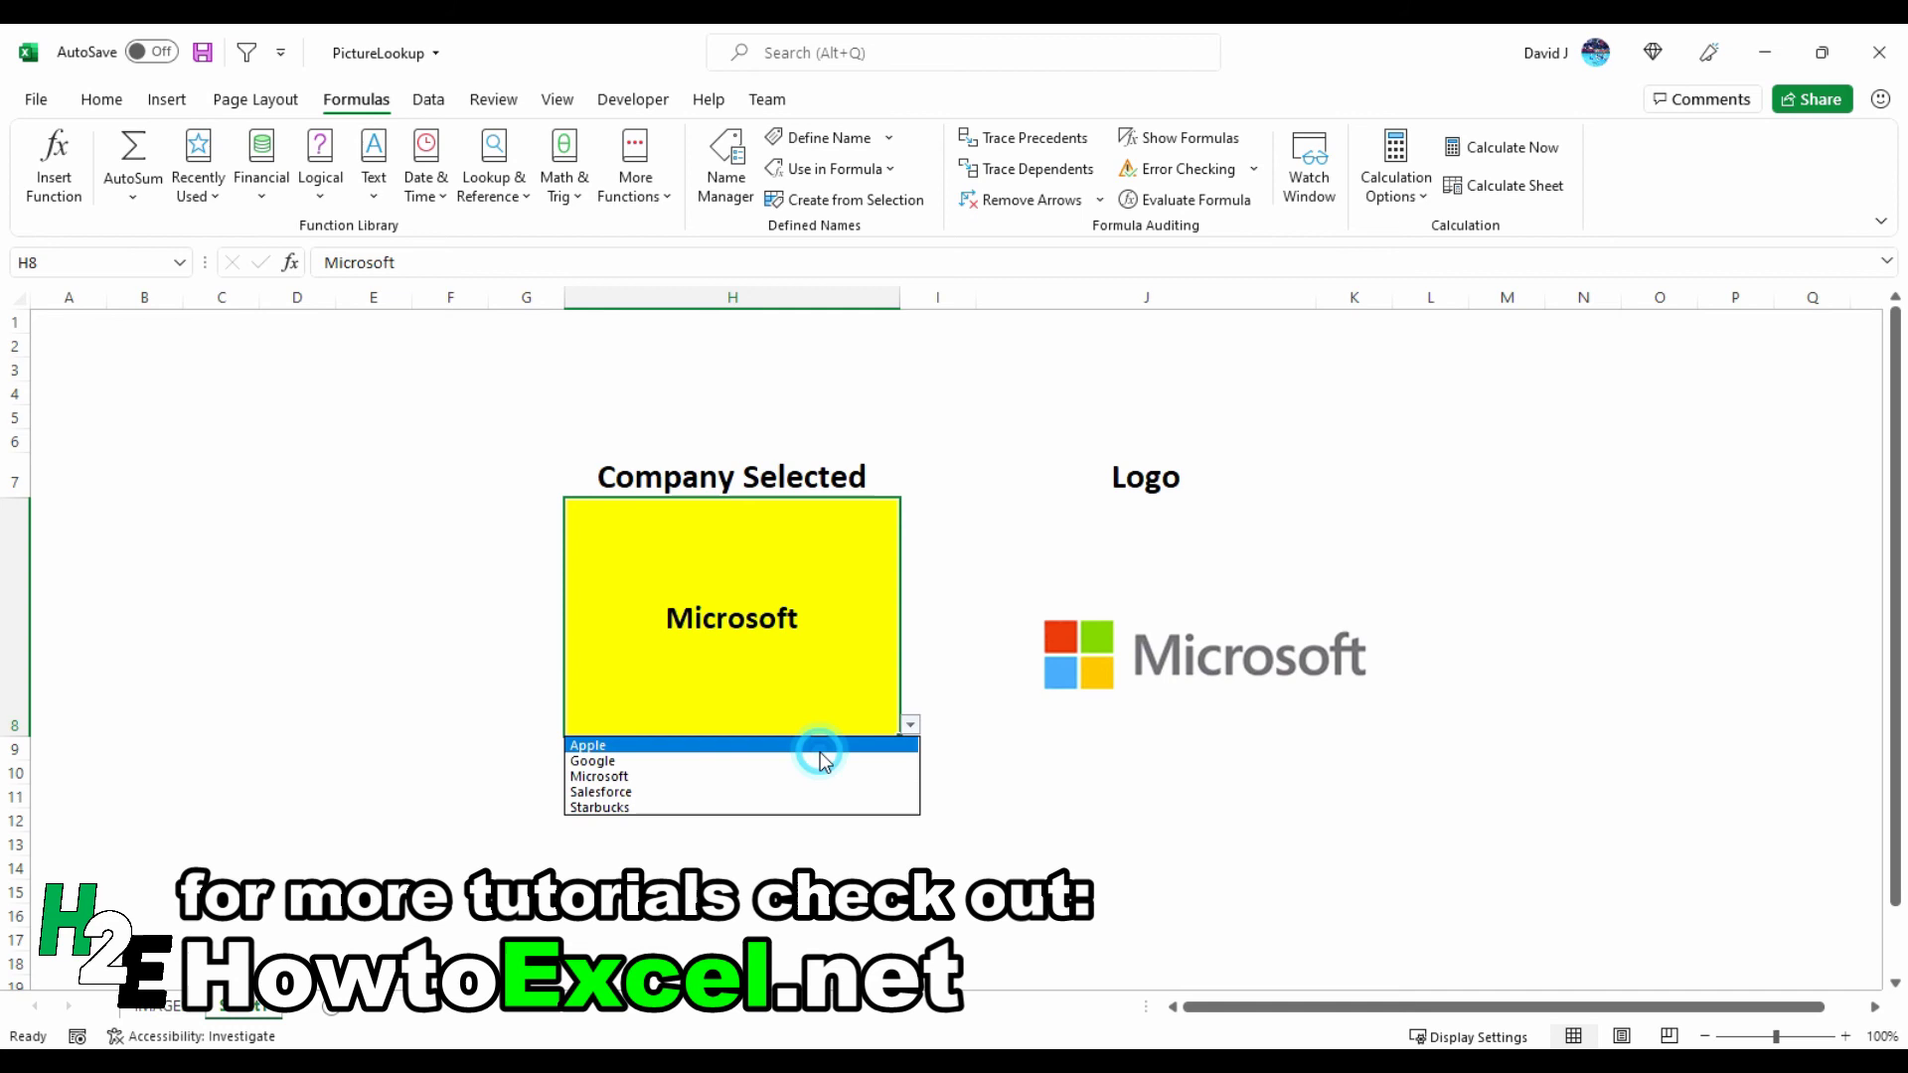
{"action": "left_click", "coordinate": [820, 751]}
{"action": "left_click", "coordinate": [910, 726]}
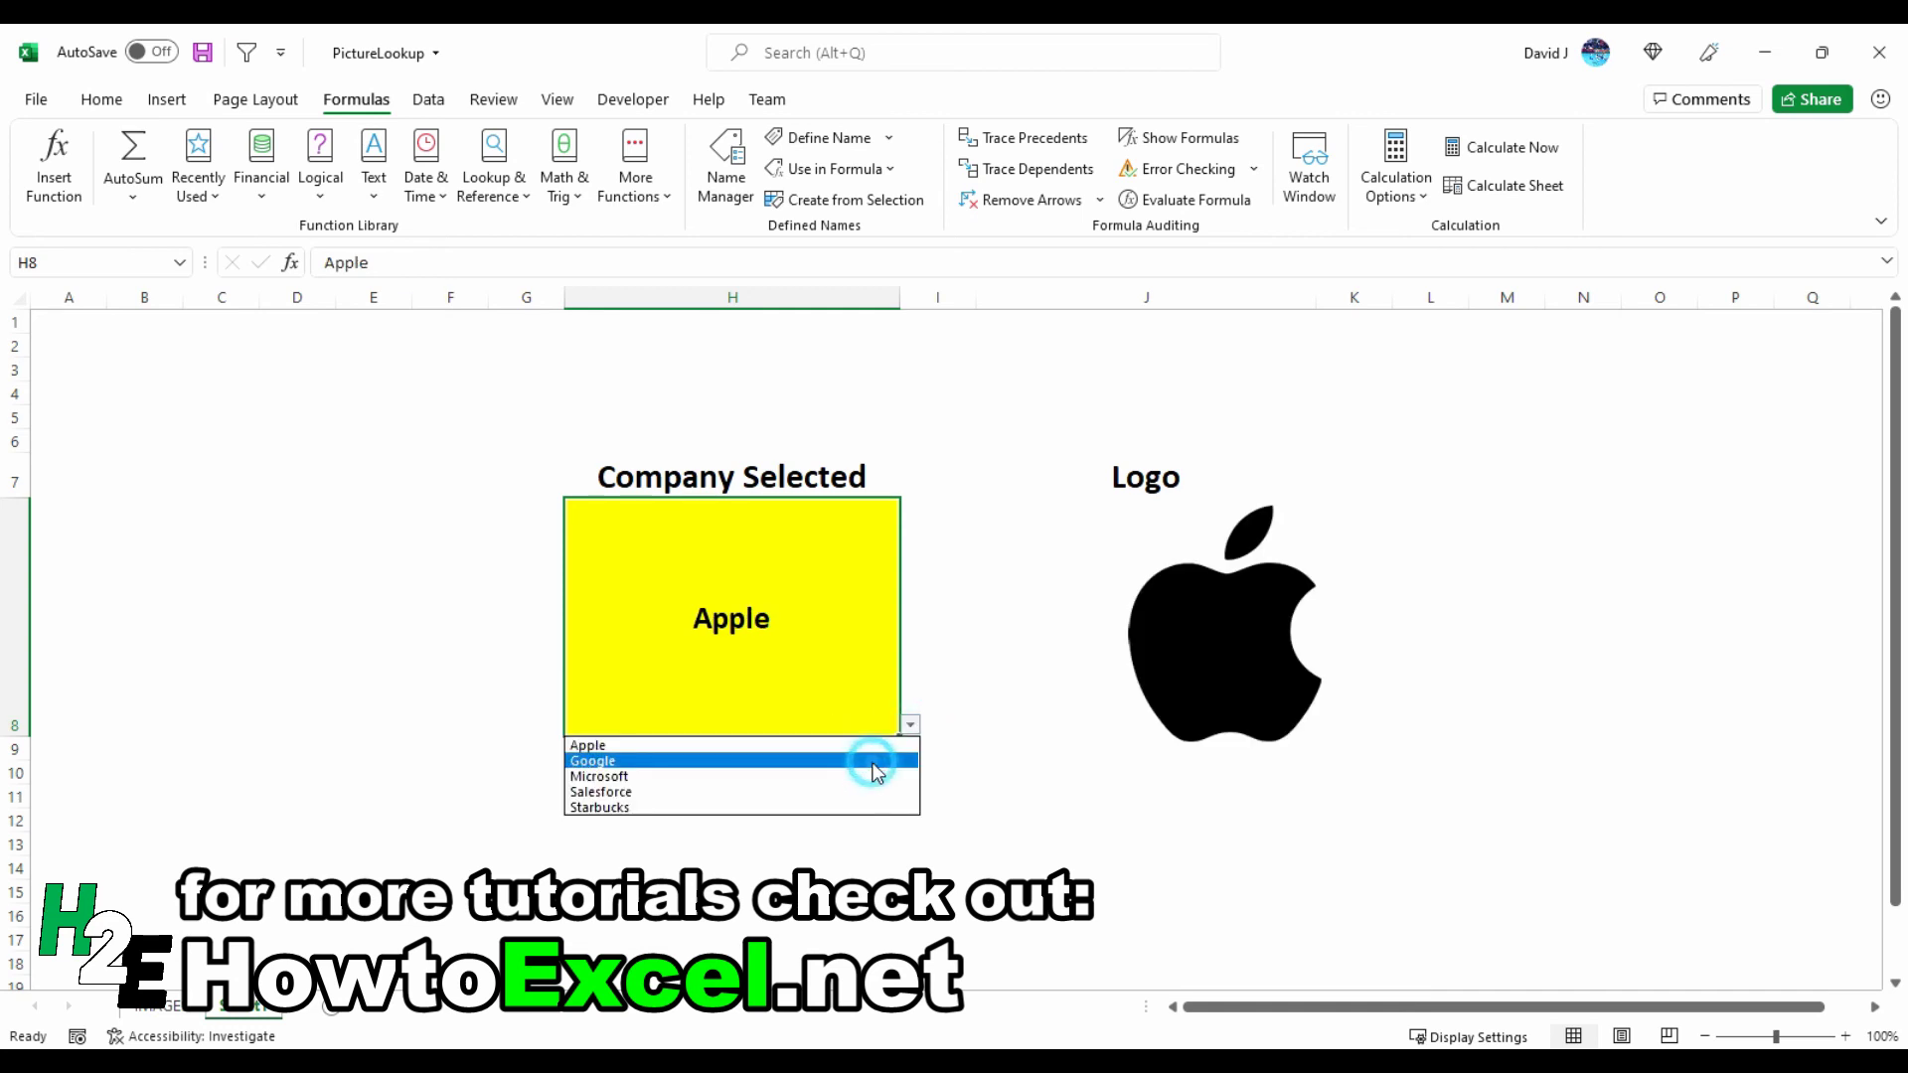
{"action": "left_click", "coordinate": [873, 763]}
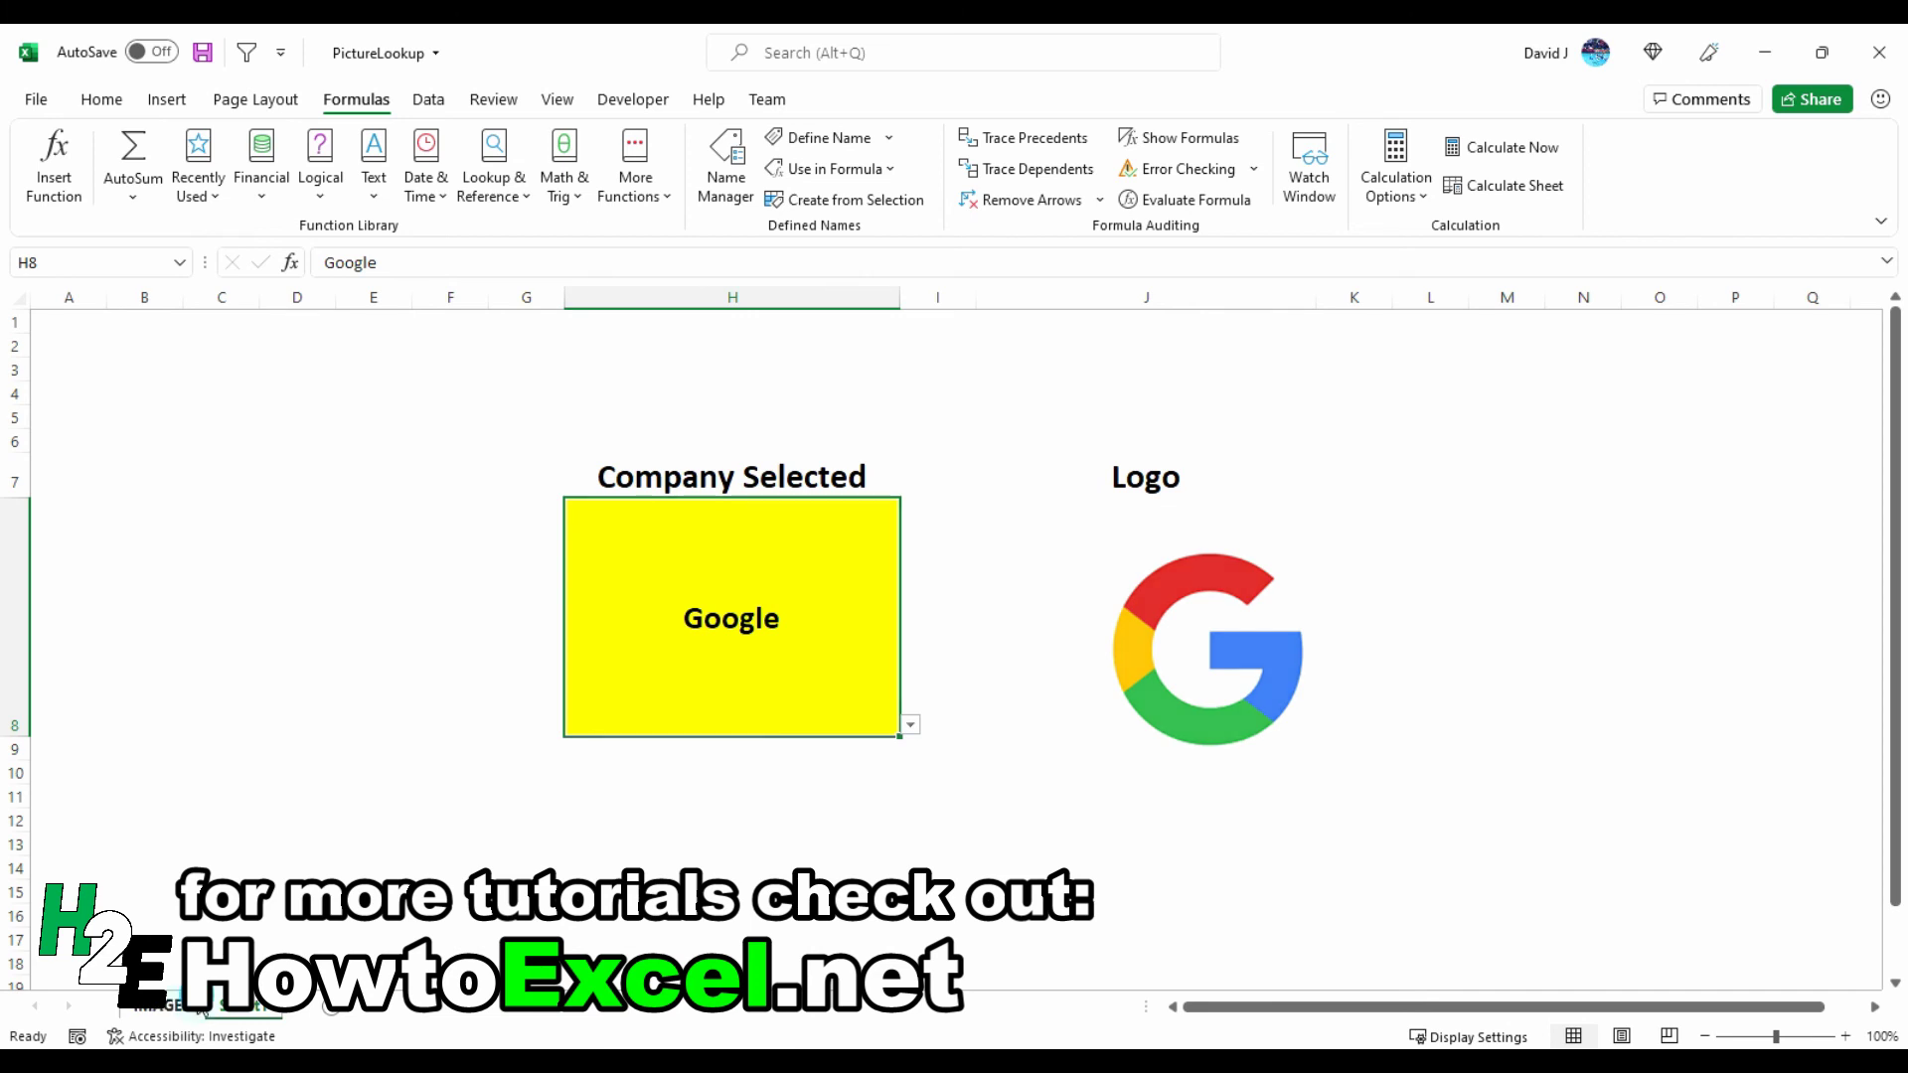
{"action": "left_click", "coordinate": [189, 1006]}
Check the Name Box names of logo cells B2, B3 and B4, then return to Company Selected
{"action": "scroll", "coordinate": [132, 602], "scroll_direction": "up", "scroll_amount": 3}
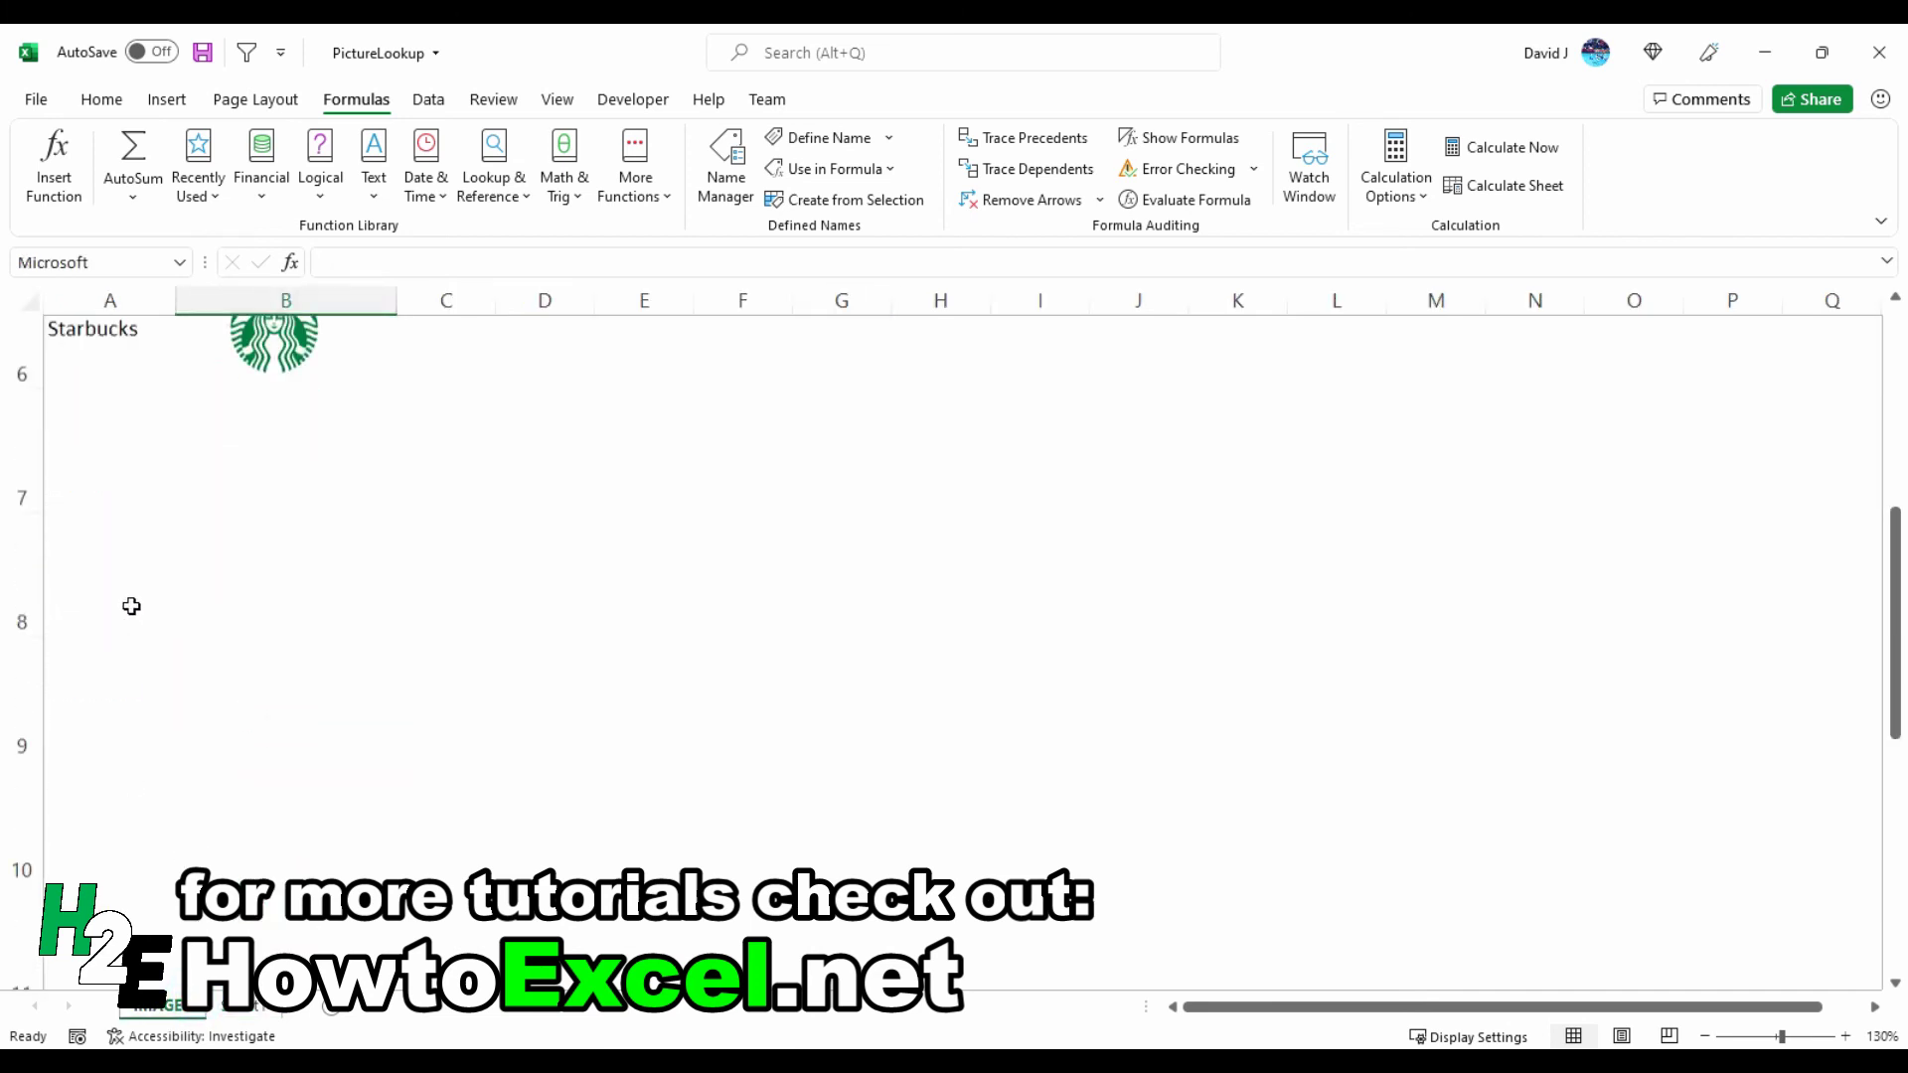
{"action": "scroll", "coordinate": [136, 550], "scroll_direction": "down", "scroll_amount": 1}
{"action": "scroll", "coordinate": [102, 648], "scroll_direction": "up", "scroll_amount": 3}
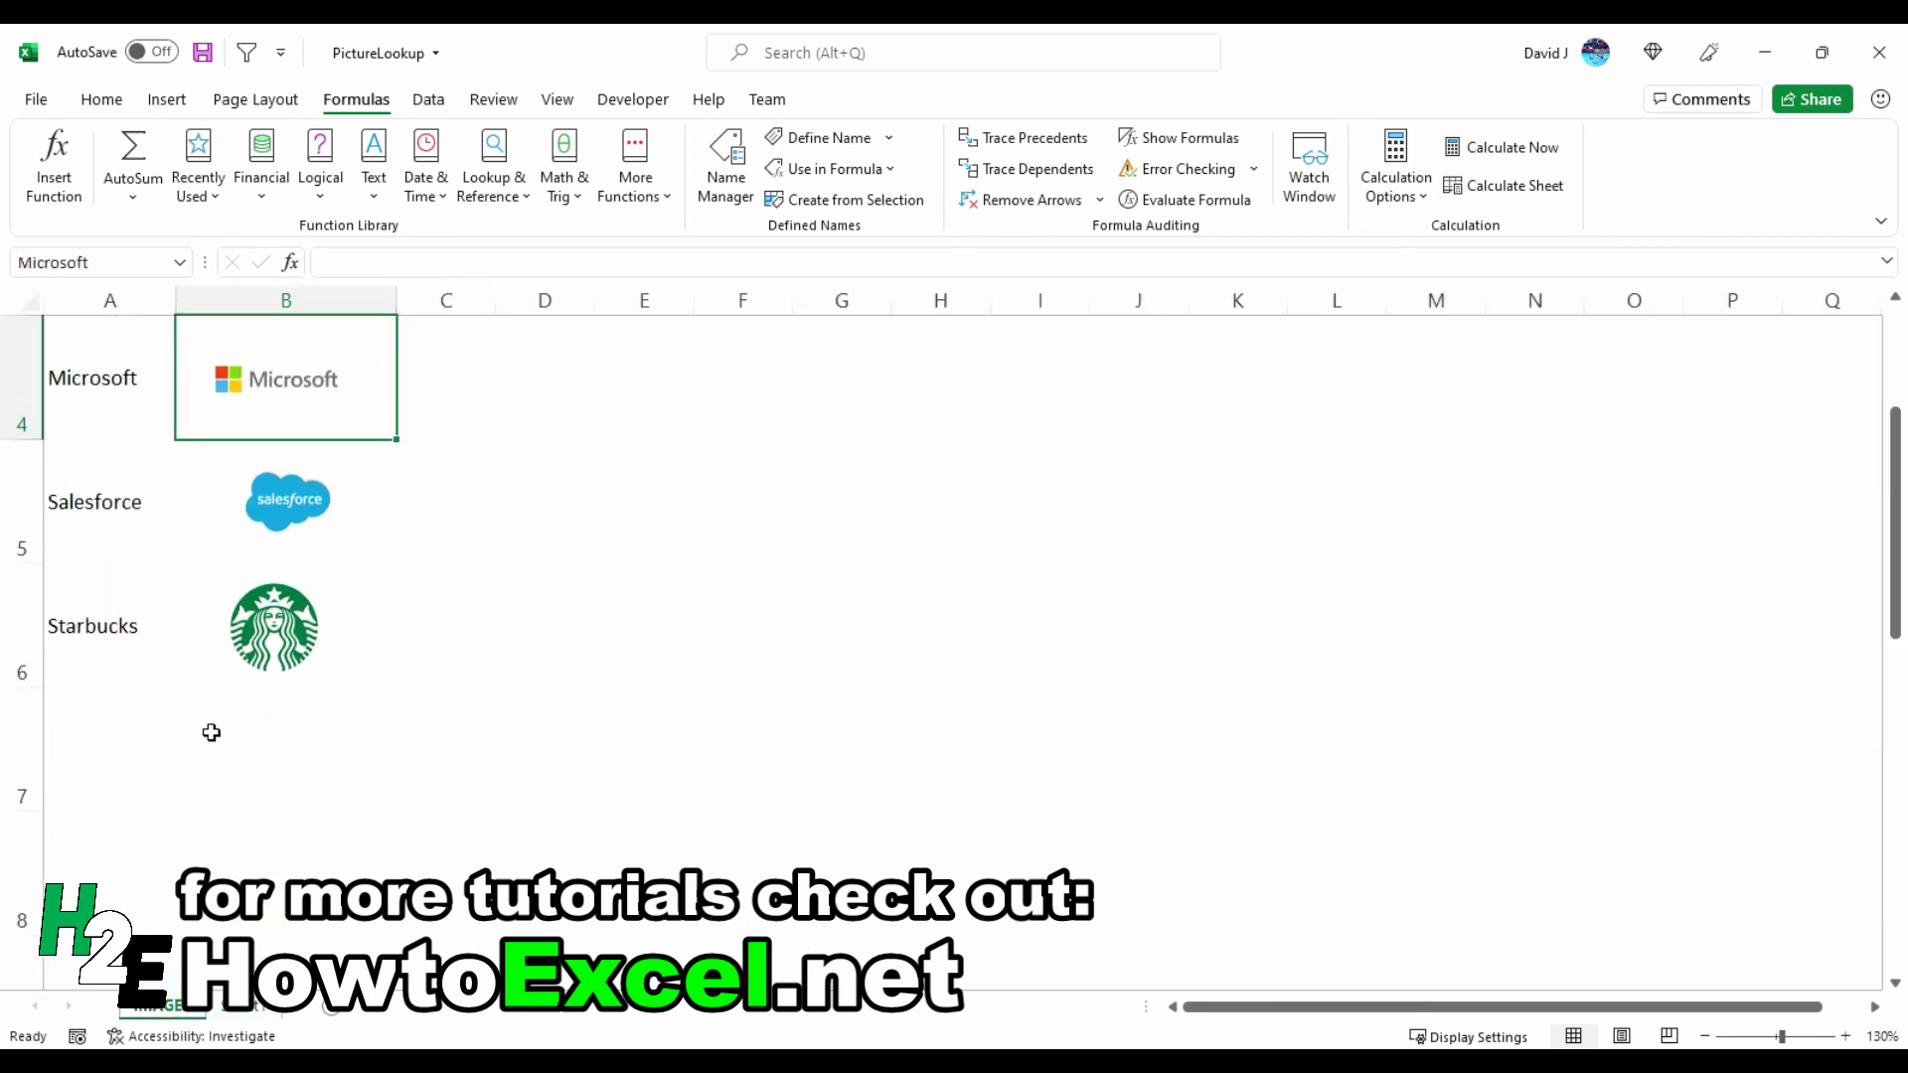
{"action": "scroll", "coordinate": [146, 660], "scroll_direction": "up", "scroll_amount": 1}
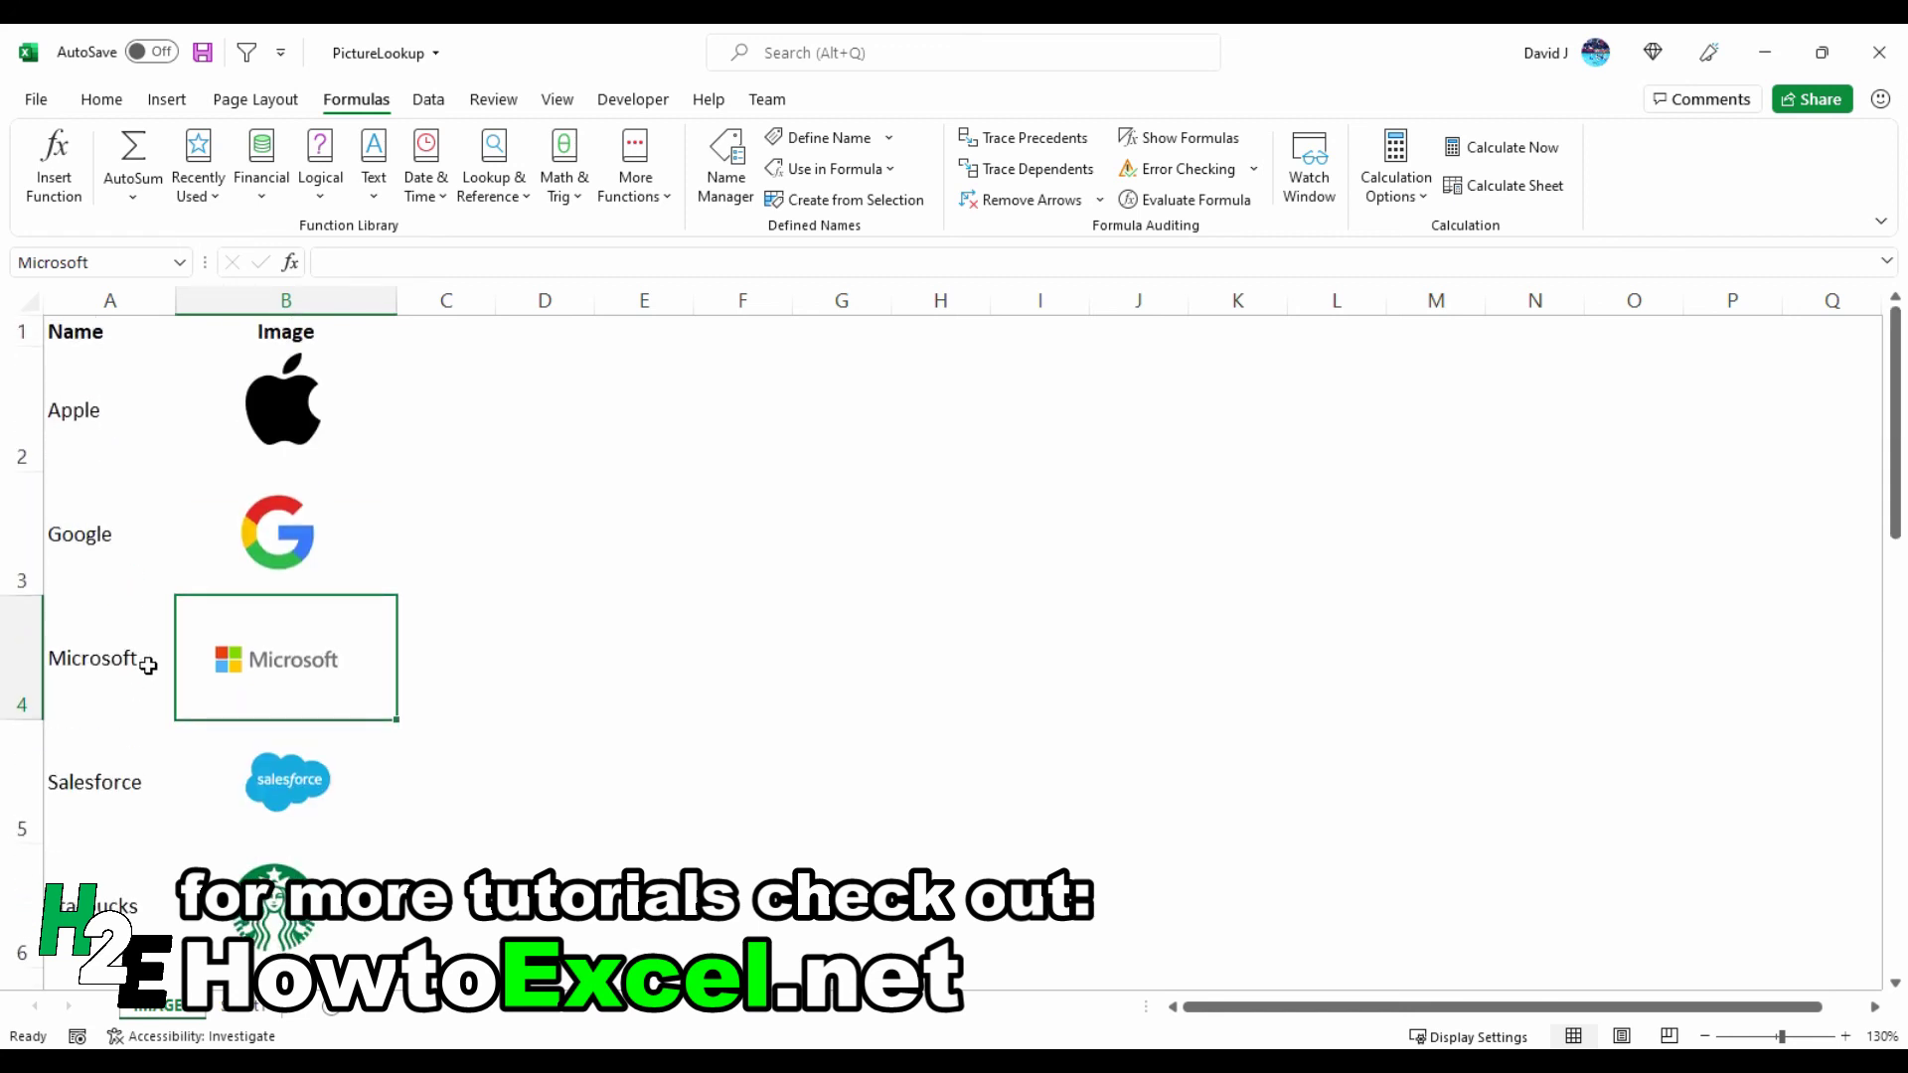
{"action": "left_click", "coordinate": [91, 421]}
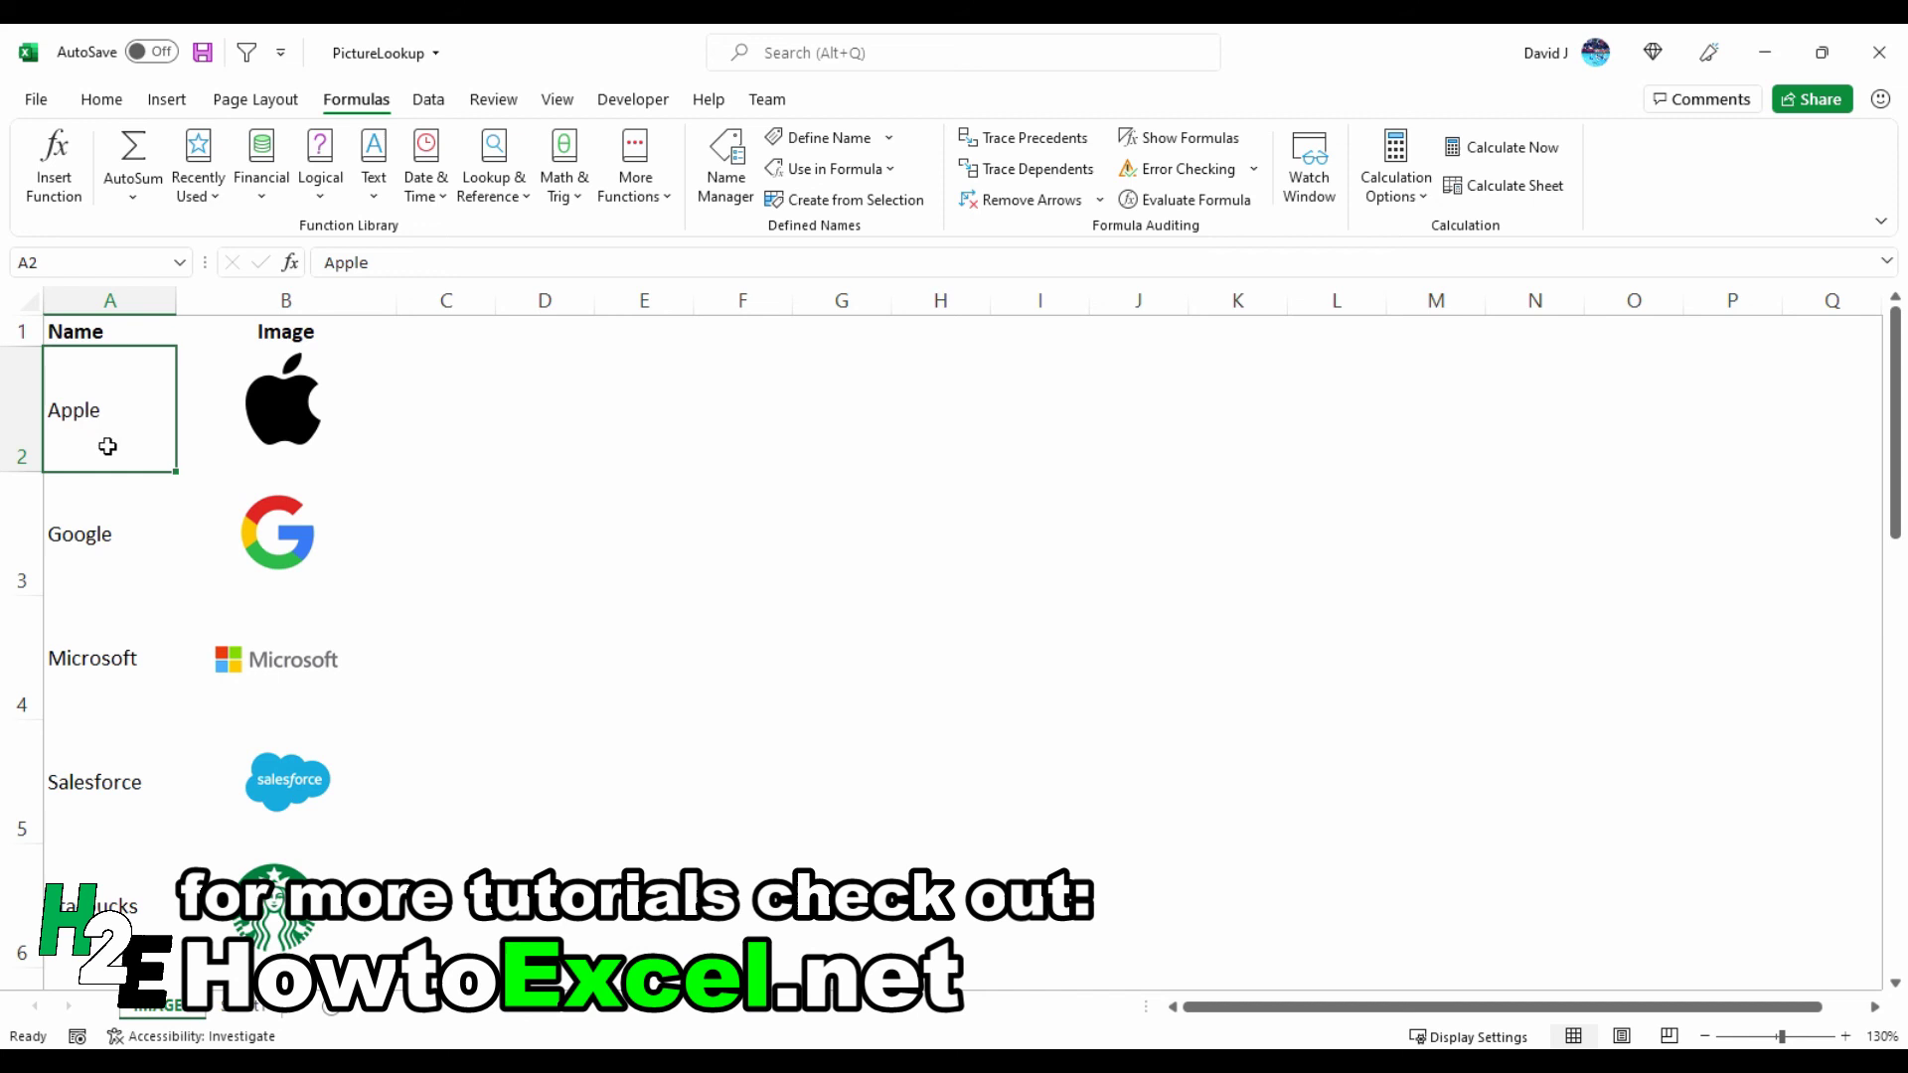
{"action": "key", "text": "Right"}
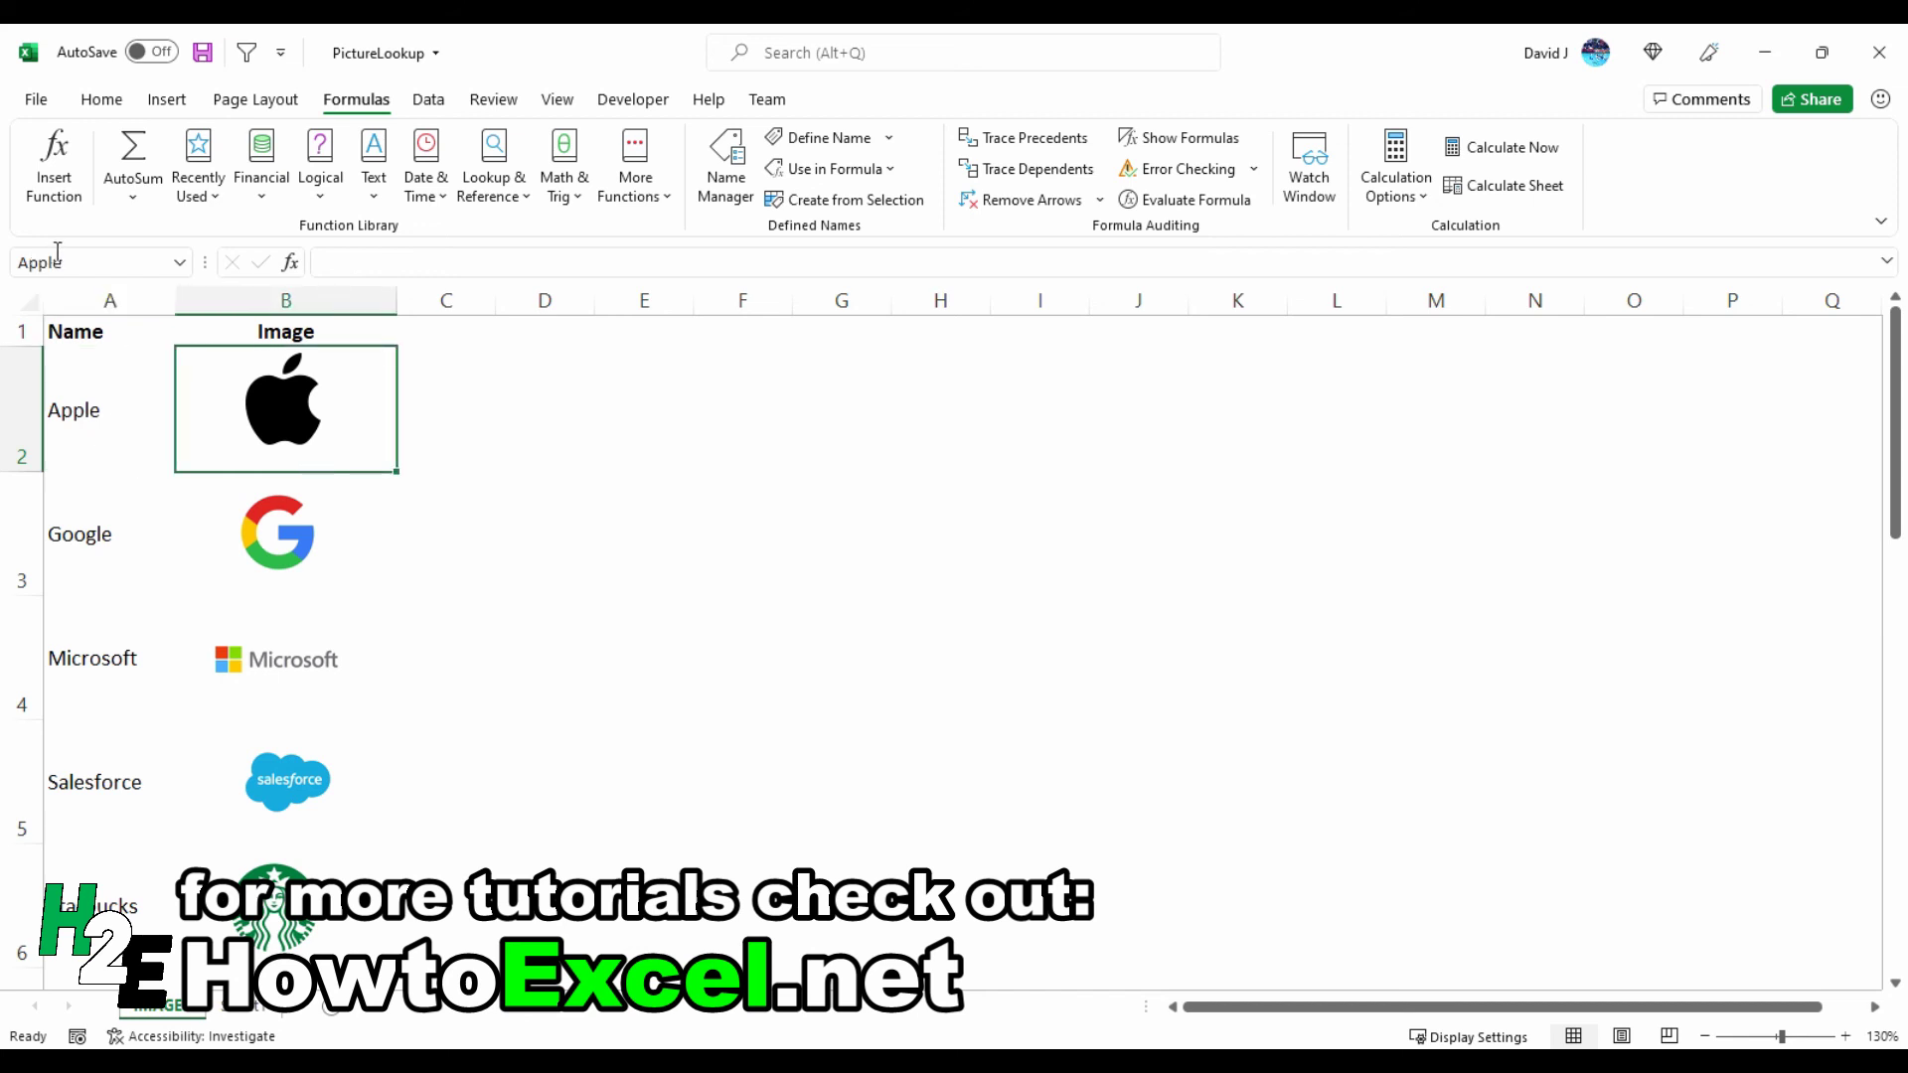
{"action": "key", "text": "Down"}
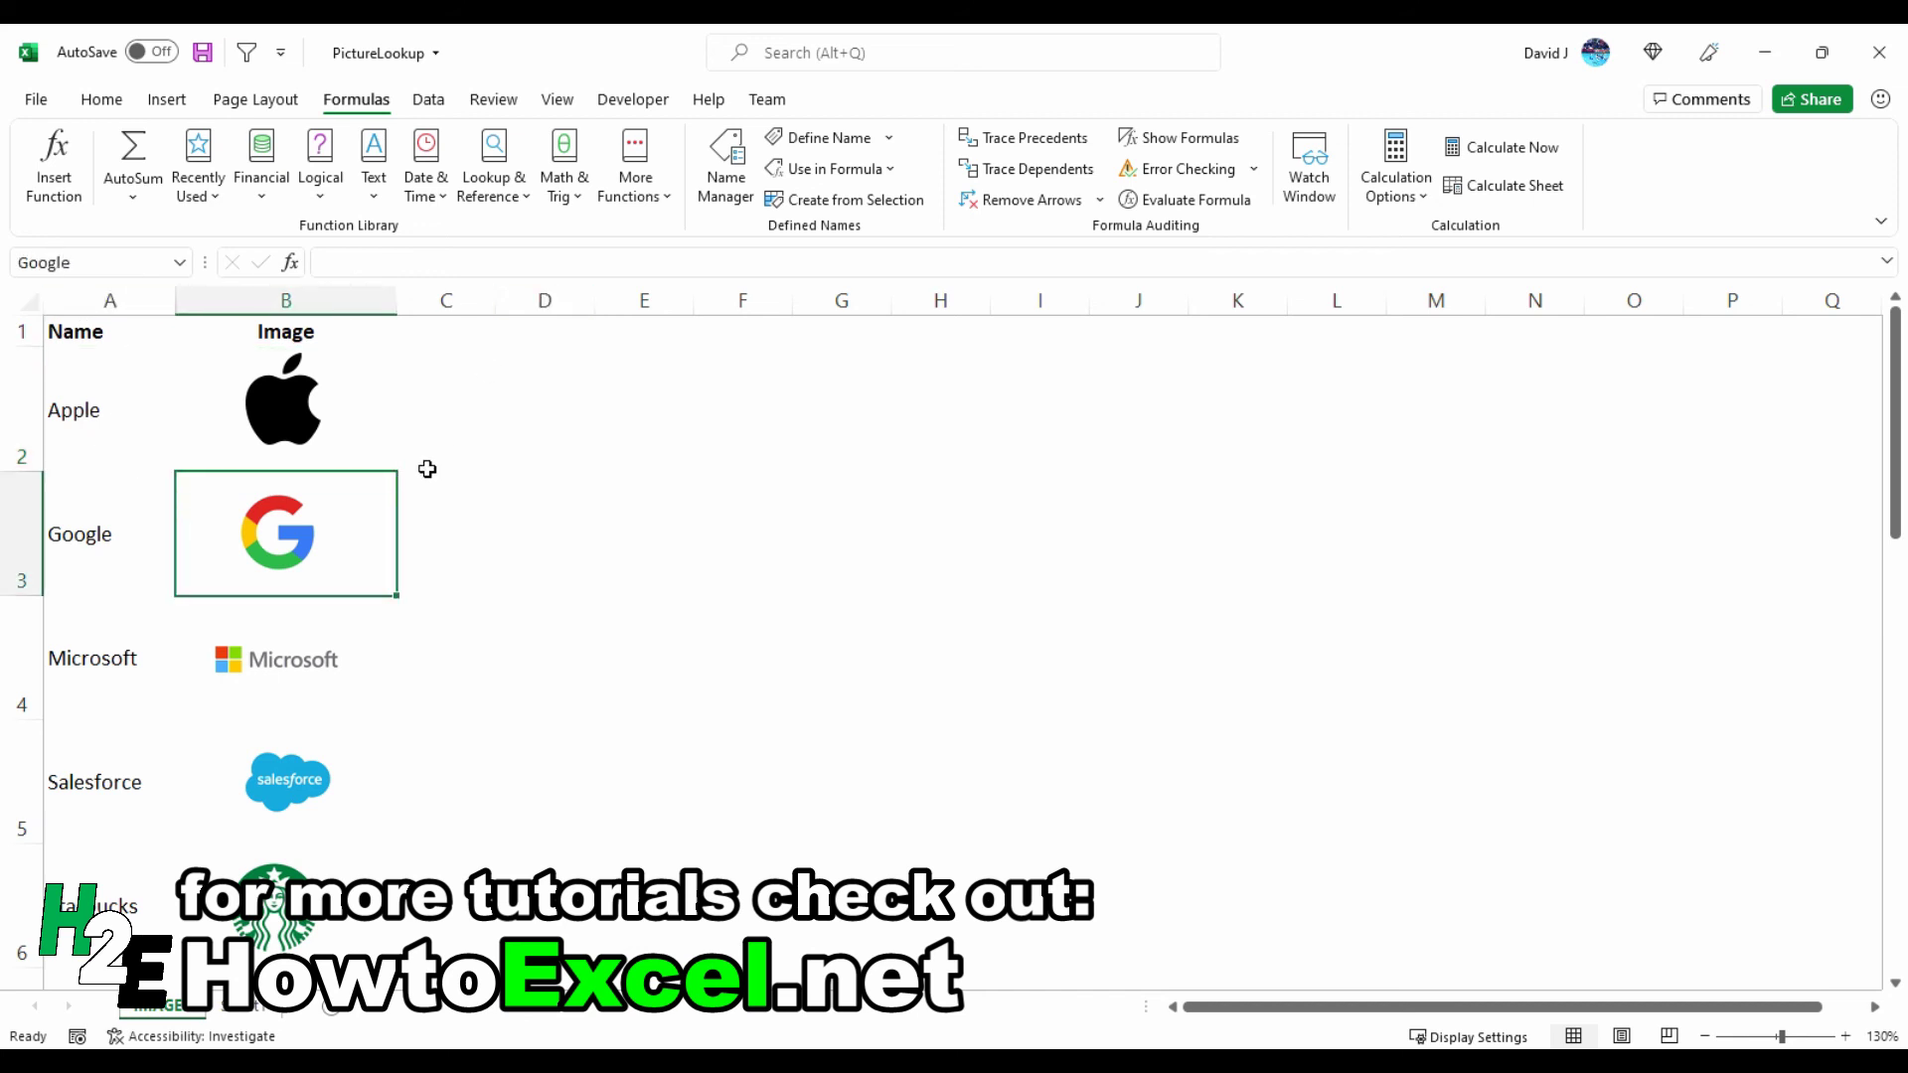
{"action": "key", "text": "Down"}
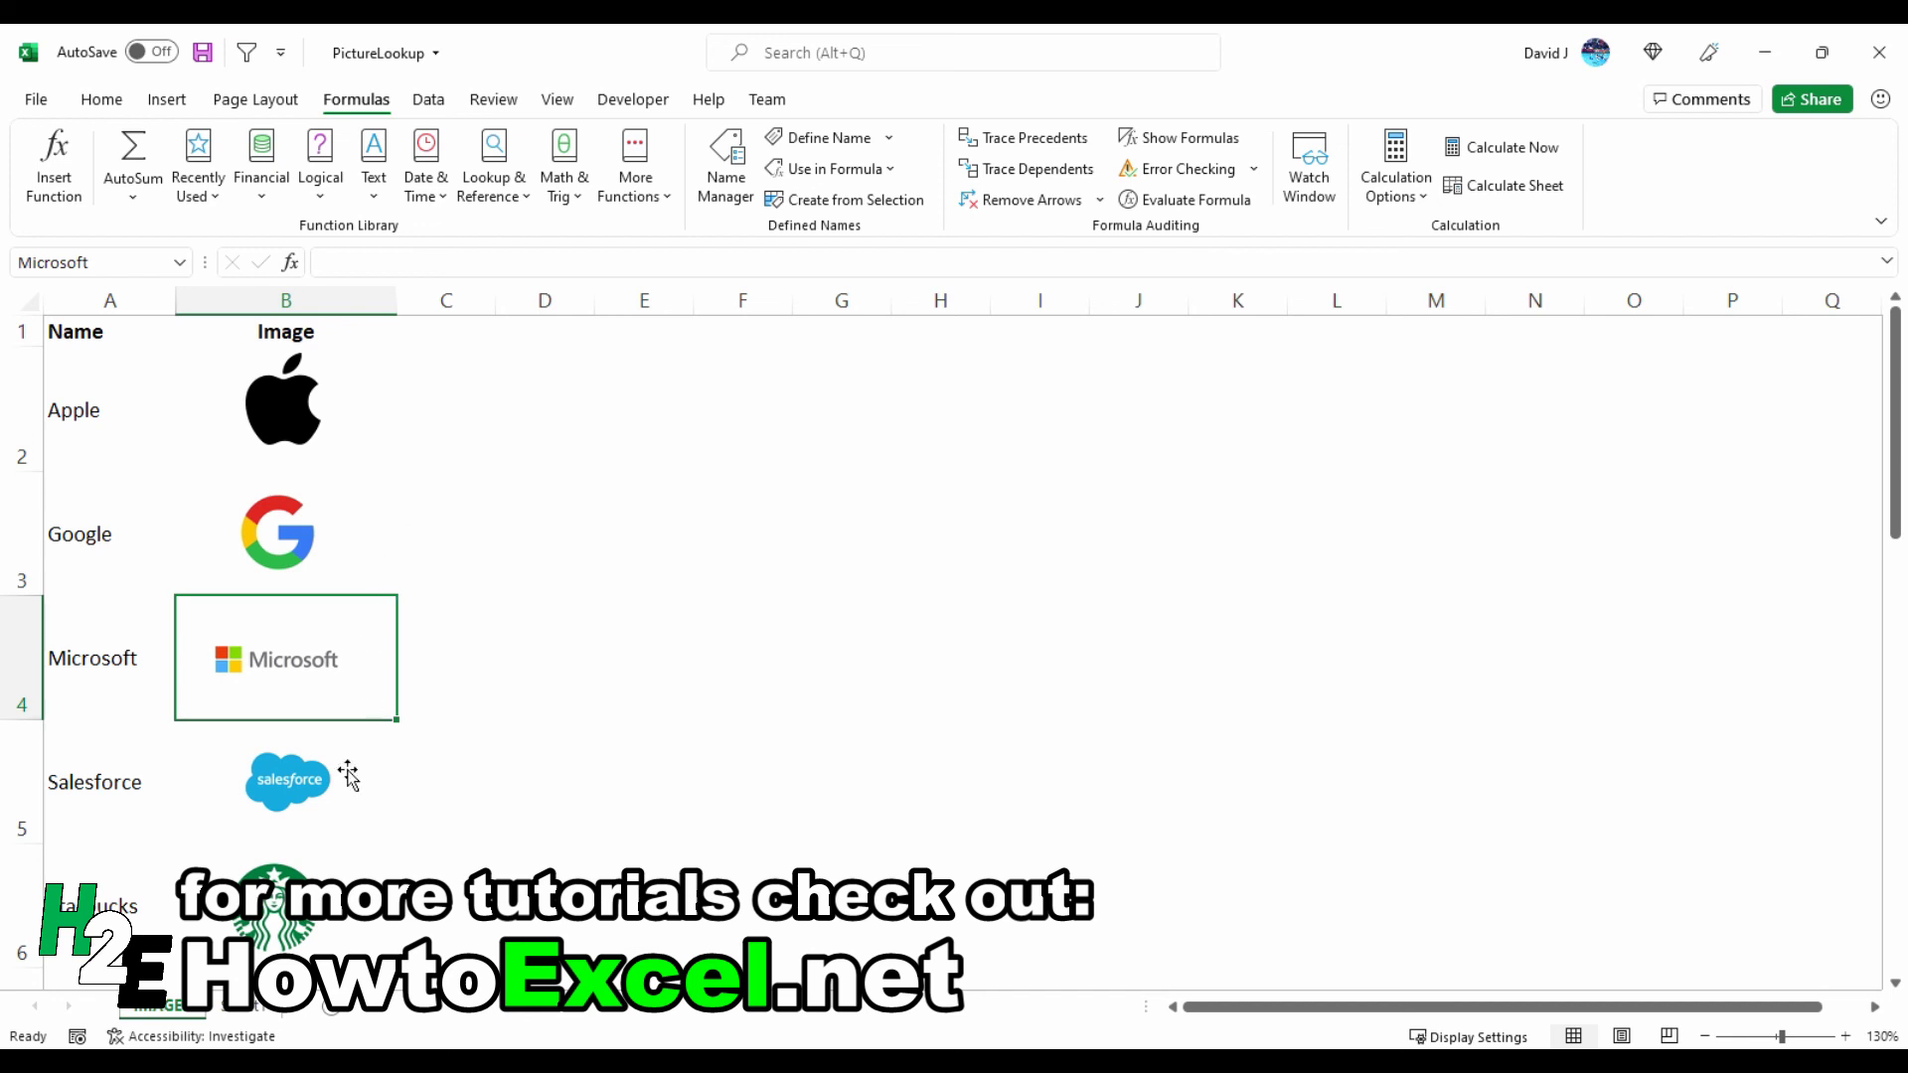
{"action": "left_click", "coordinate": [240, 1009]}
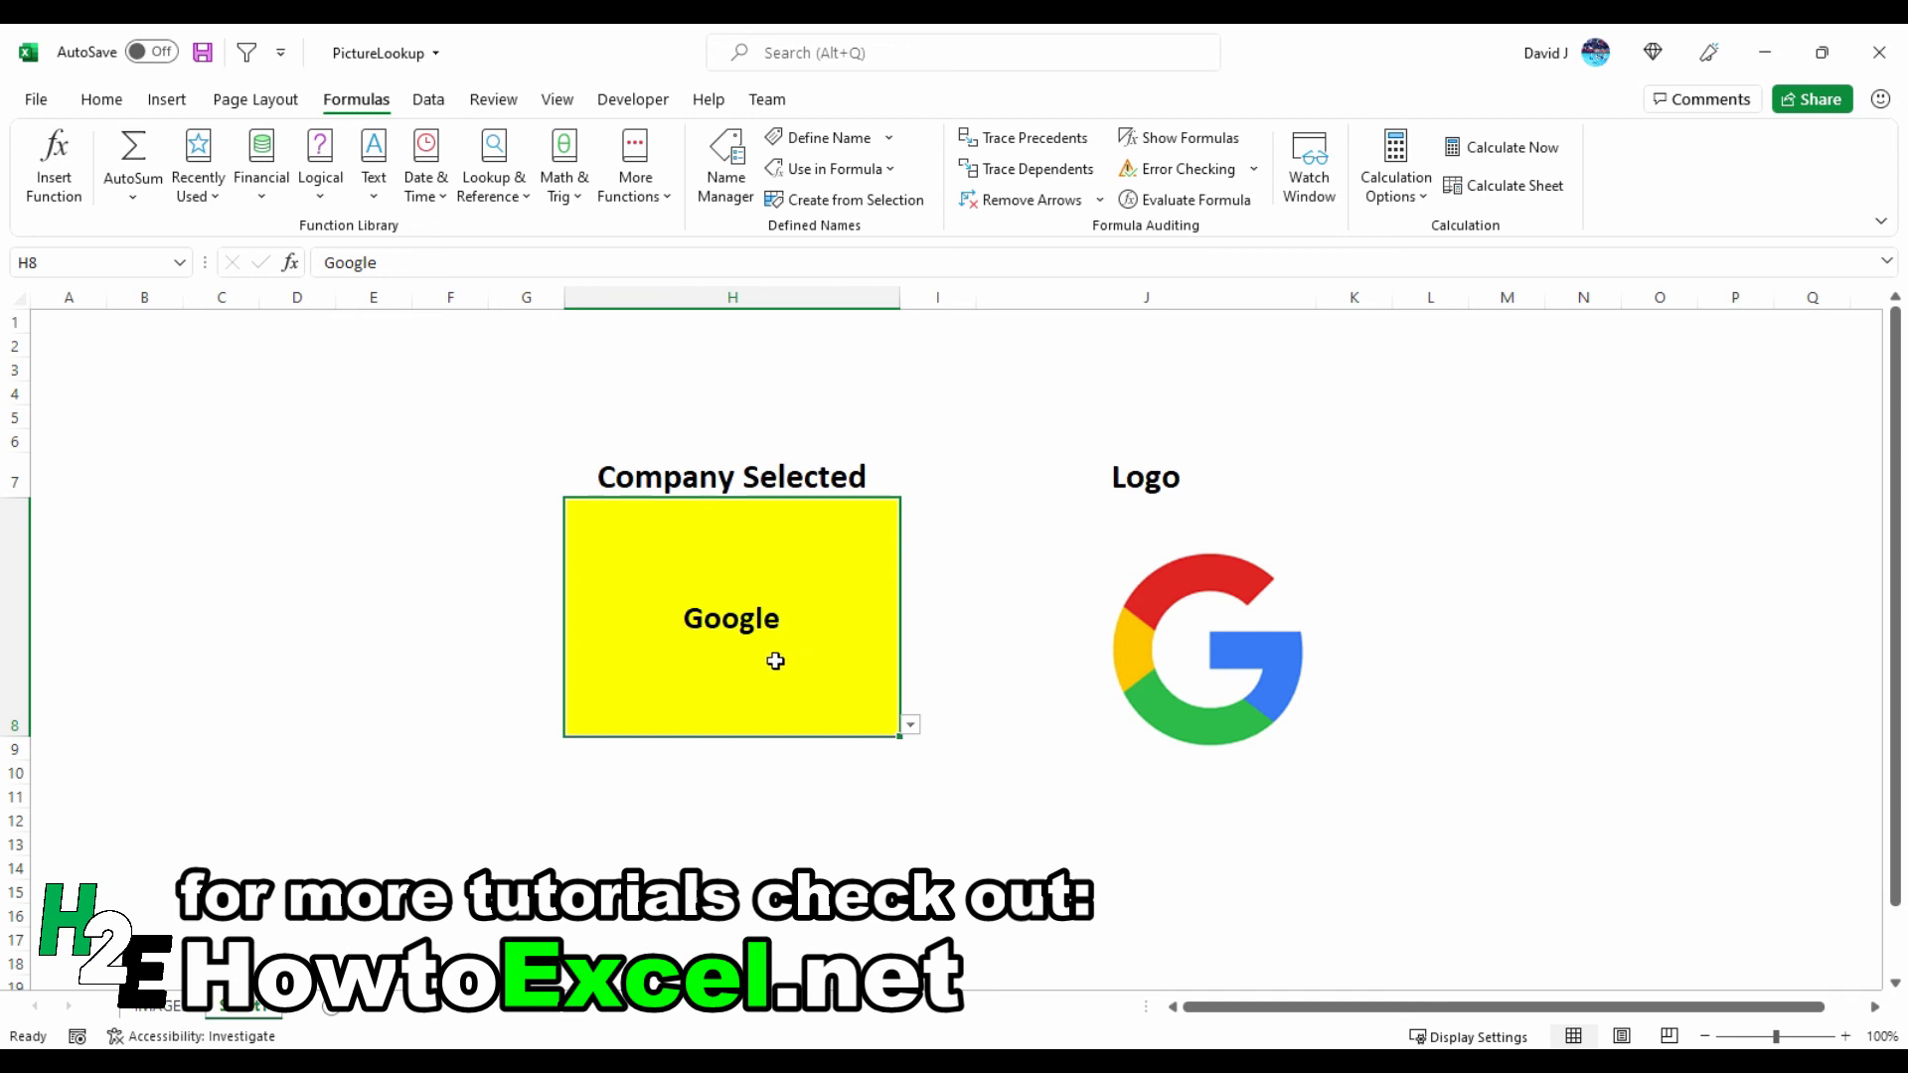
Choose Microsoft in the H8 dropdown to display the Microsoft logo
{"action": "left_click", "coordinate": [911, 724]}
{"action": "left_click", "coordinate": [847, 780]}
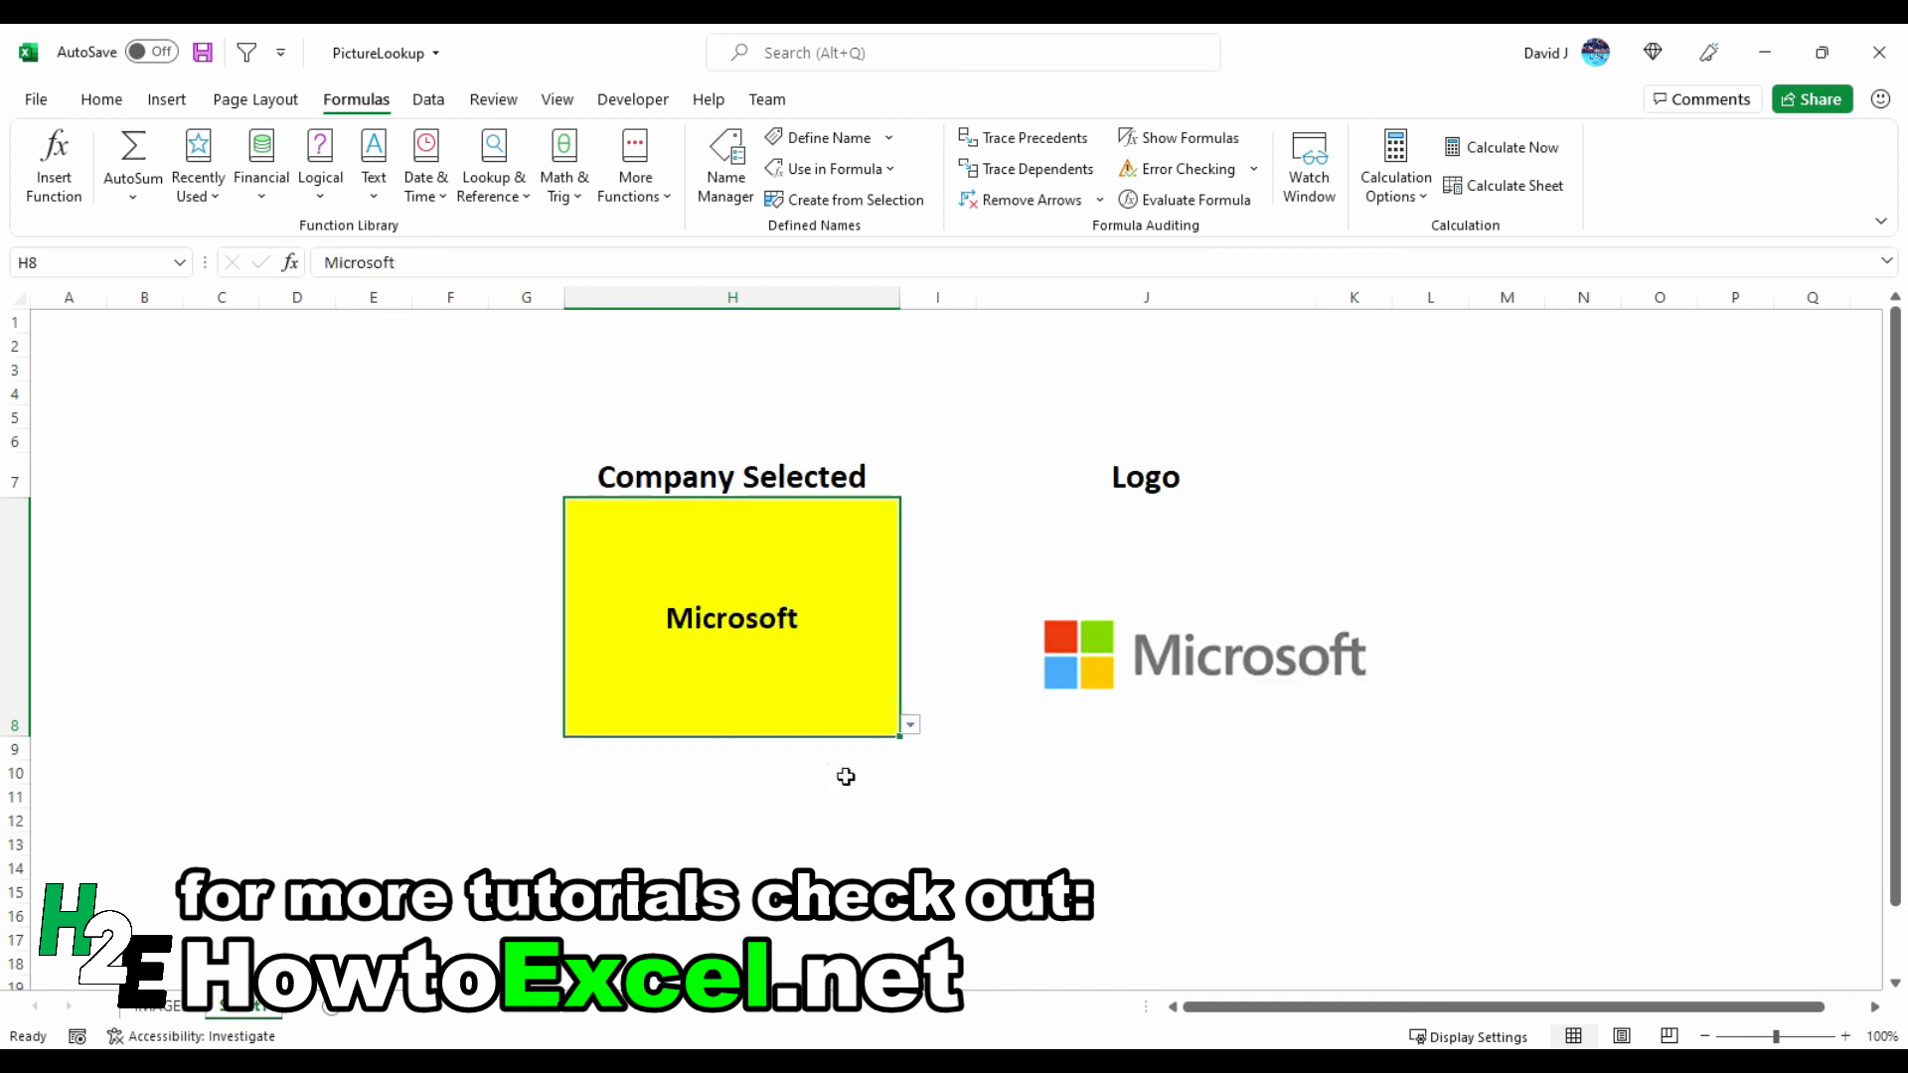